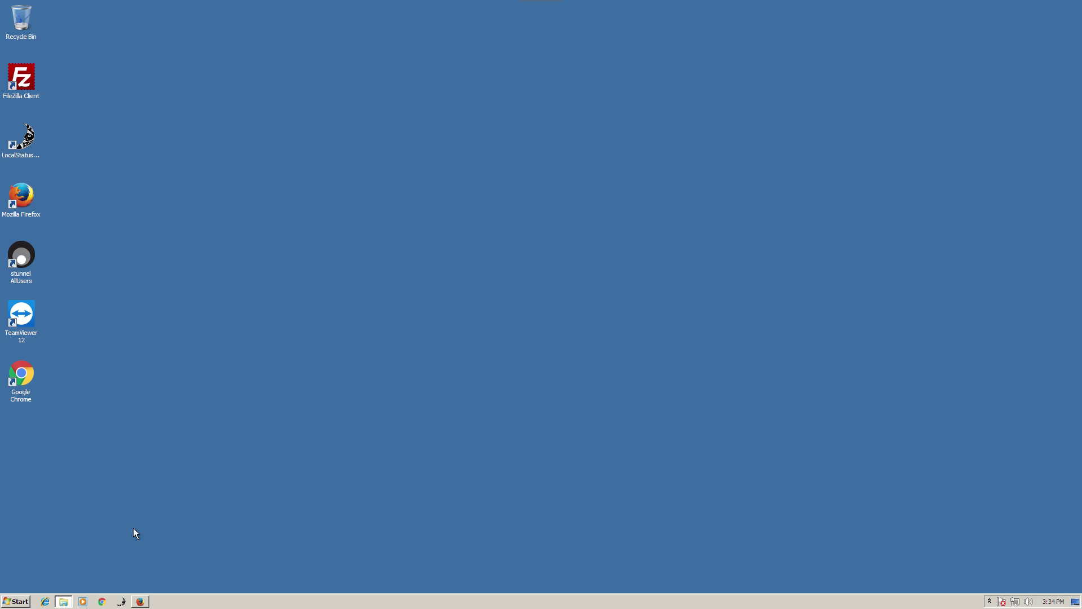
Step: Review the Oracle JDK 8 download page and the mySCADA Downloads page in Firefox, and minimize the browser
left_click(140, 601)
left_click(65, 15)
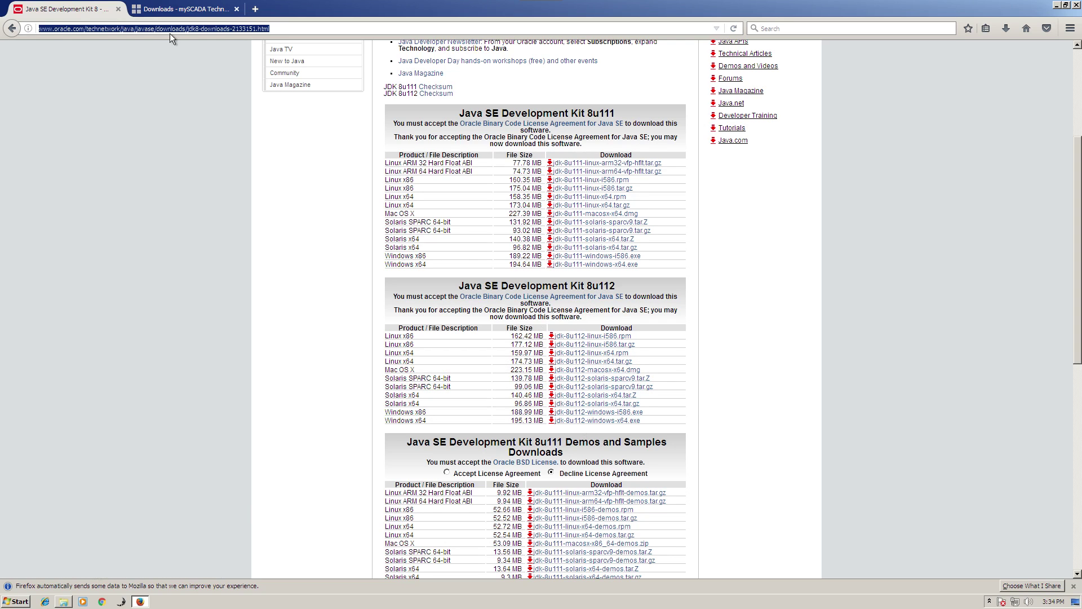
left_click(172, 9)
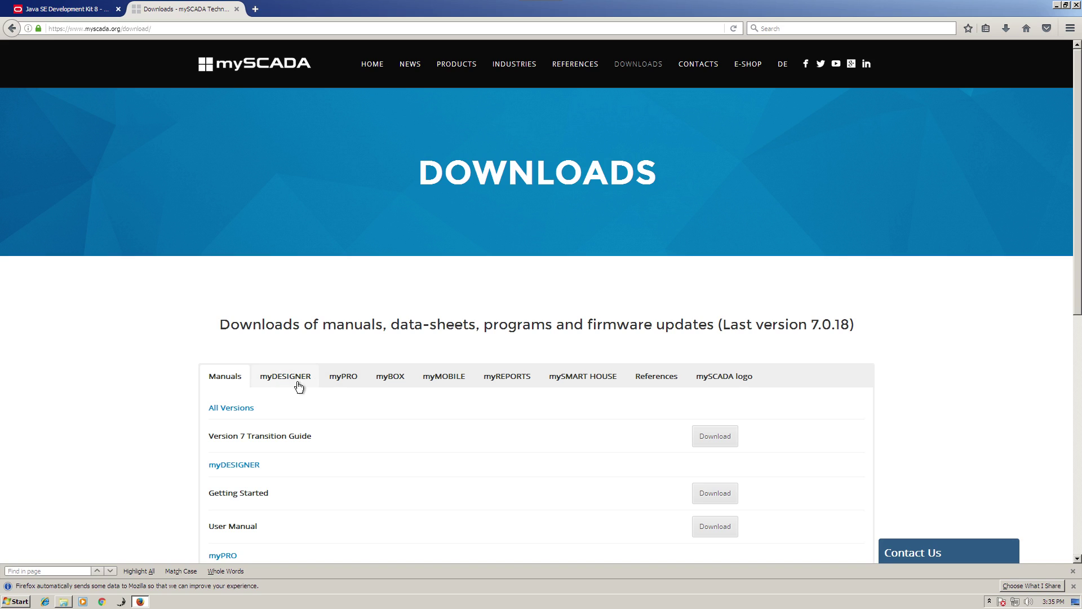
left_click(1056, 5)
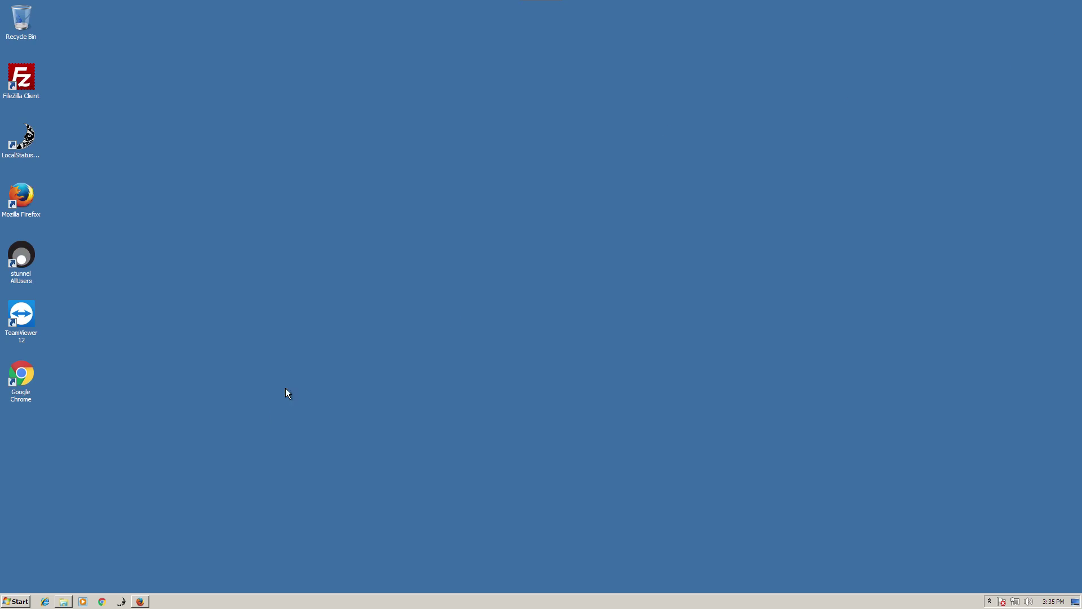
Step: Run the jdk-8u112-windows-i586 installer from the Temp folder as administrator and install it with the default features and location
left_click(64, 602)
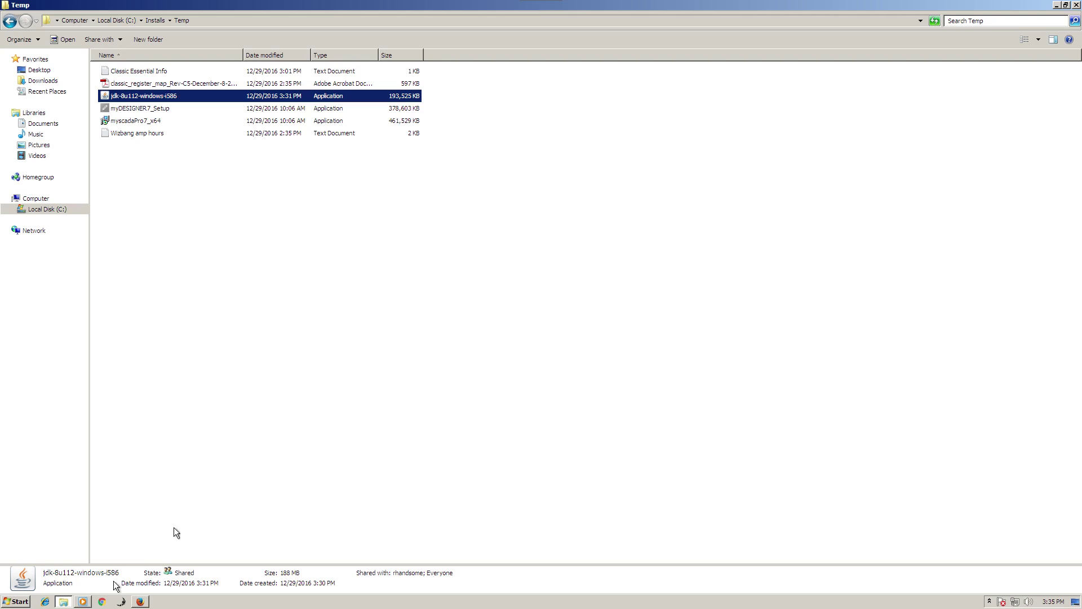
right_click(140, 96)
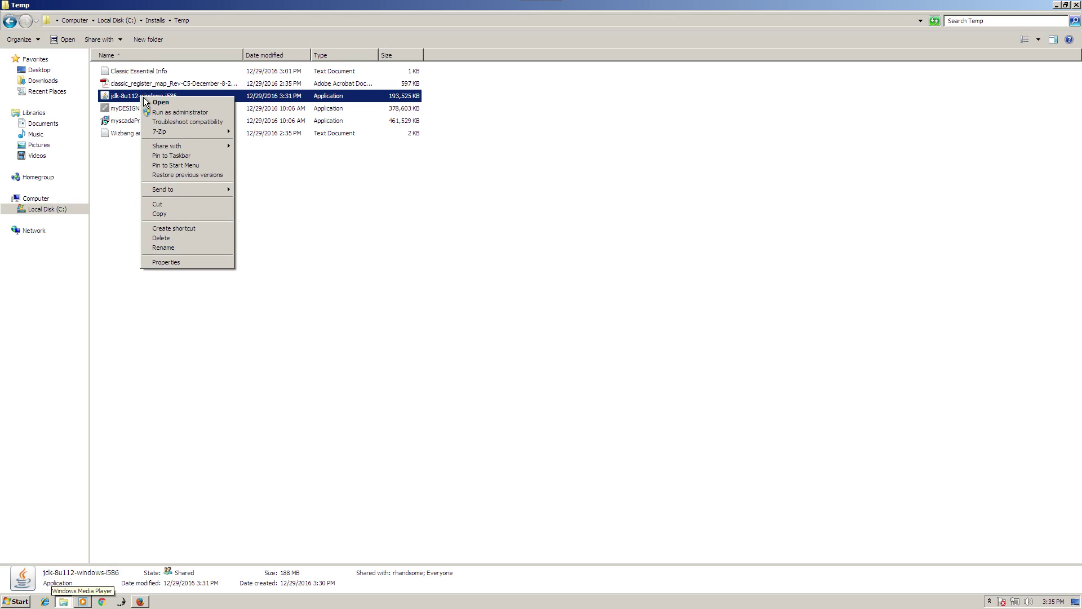
left_click(180, 113)
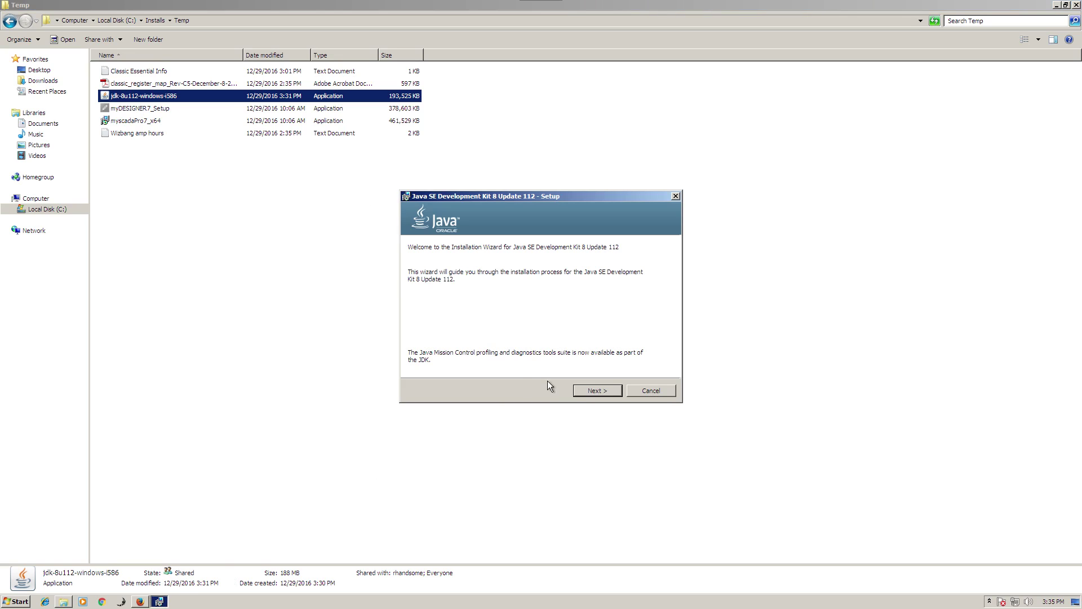
left_click(587, 390)
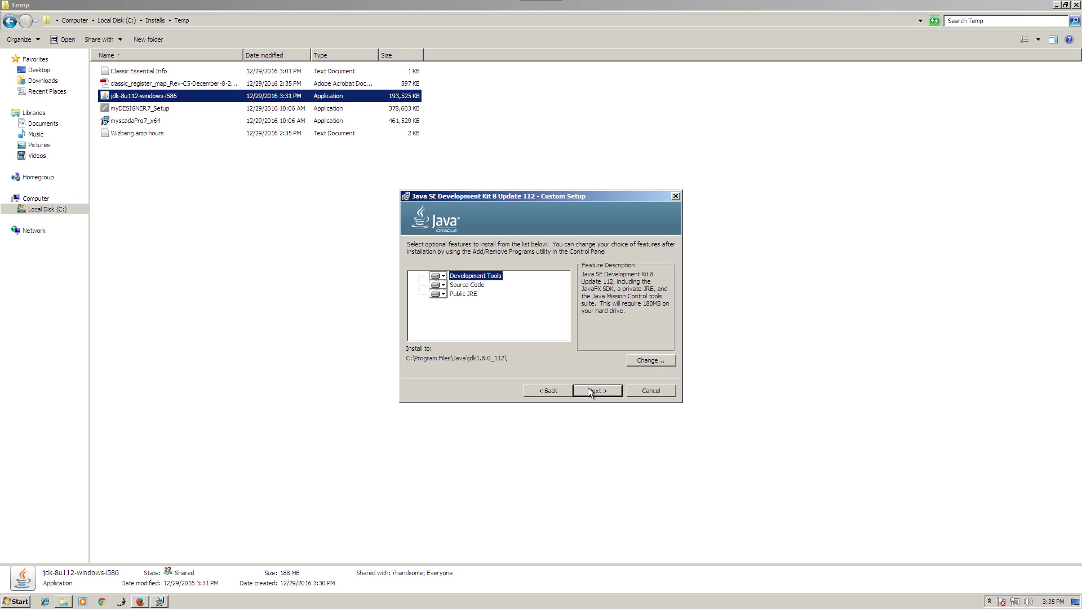
left_click(588, 388)
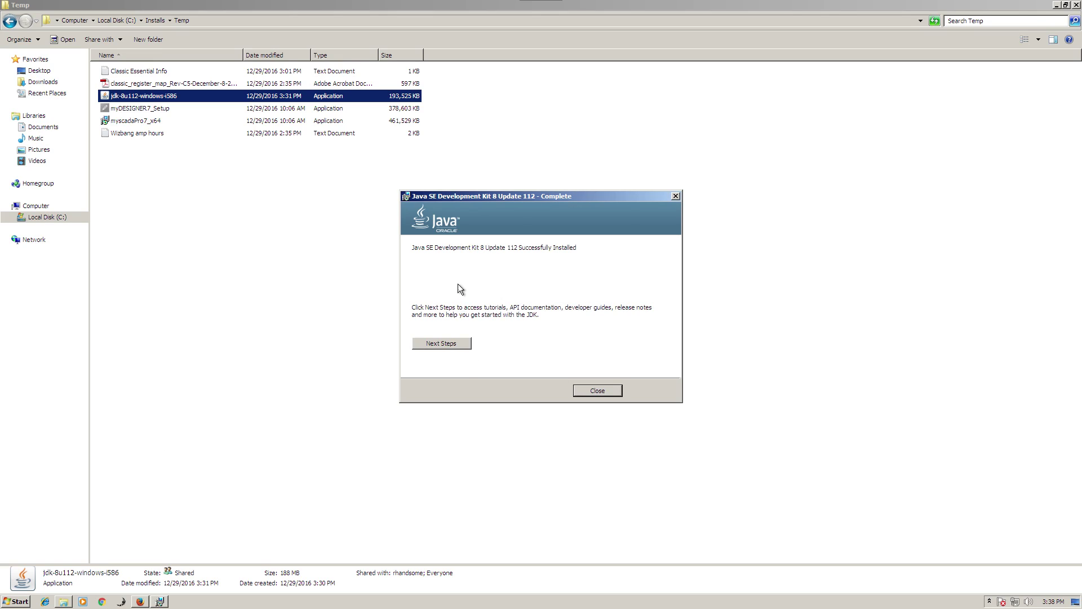
Step: Look at the Java documentation offered as Next Steps, close it, and close the completed JDK setup wizard
left_click(451, 344)
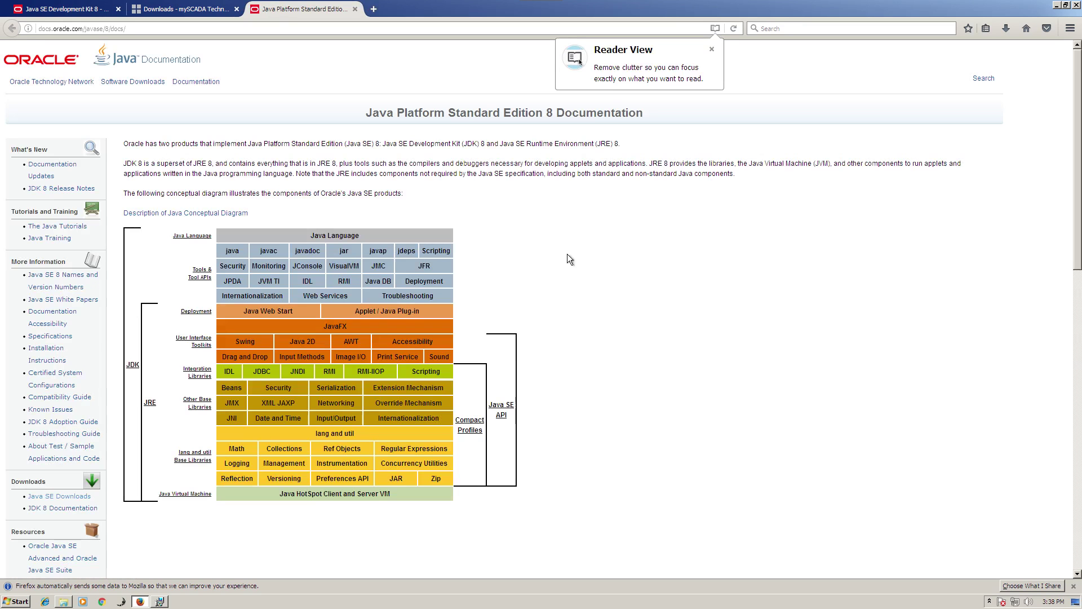
left_click(354, 9)
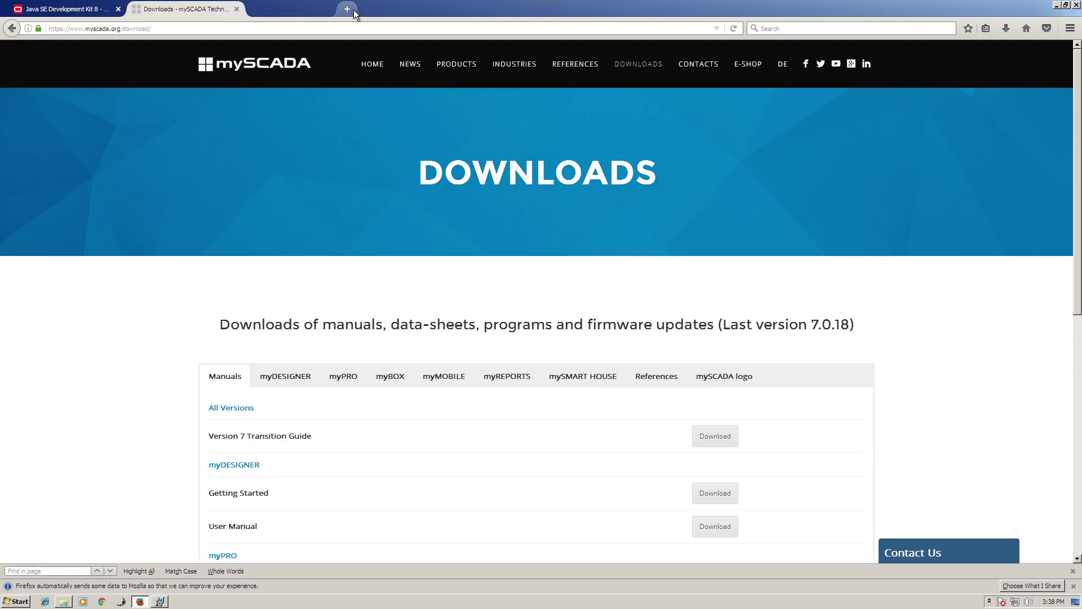
left_click(160, 601)
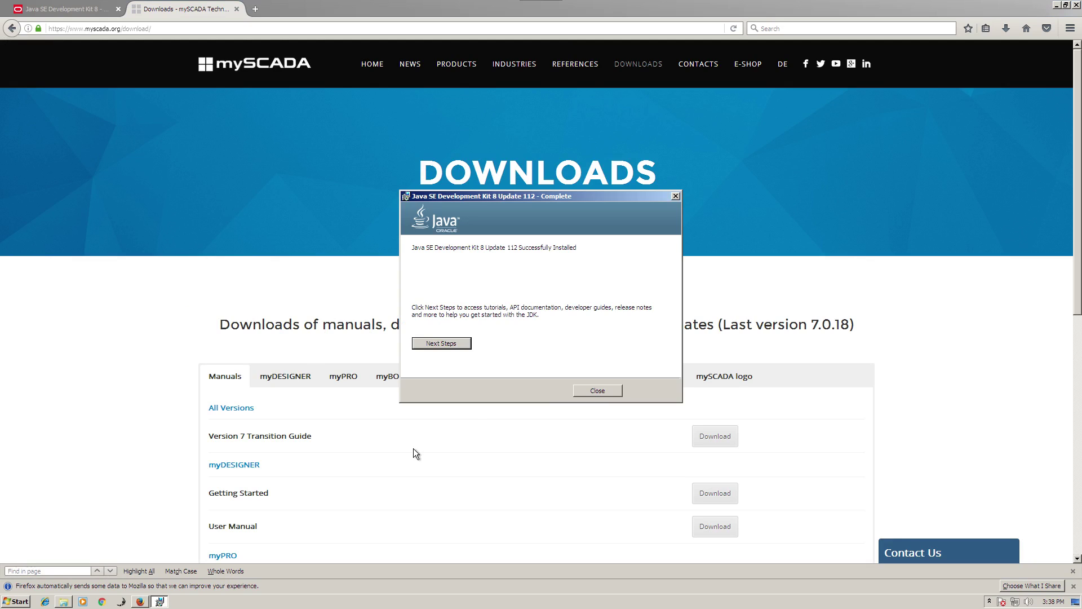
left_click(592, 390)
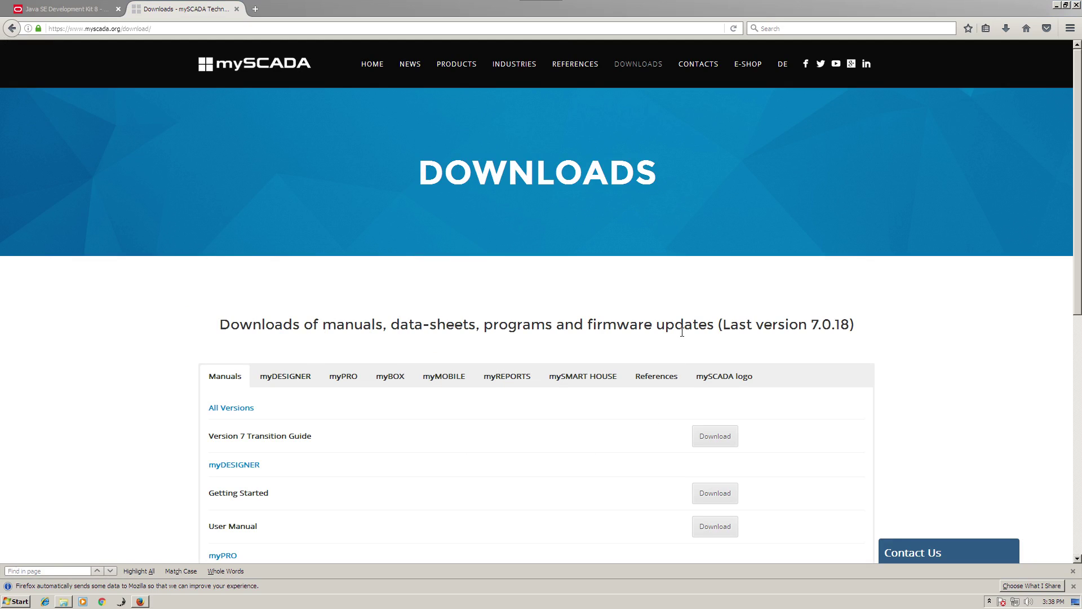
left_click(1057, 5)
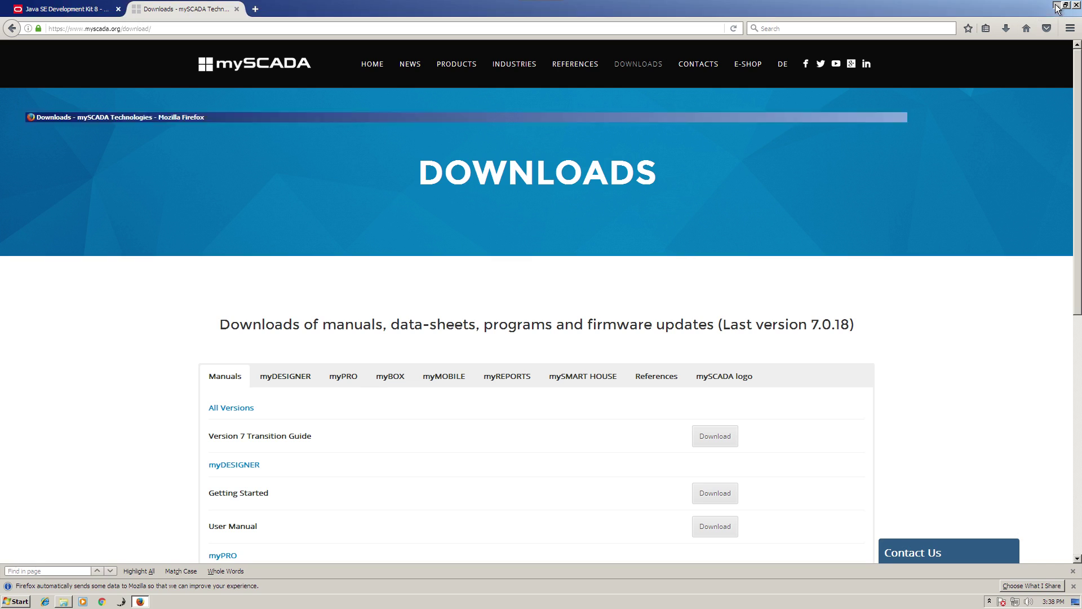
Step: Start myDESIGNER7_Setup as administrator with English as the setup language and accept the license agreement
left_click(130, 109)
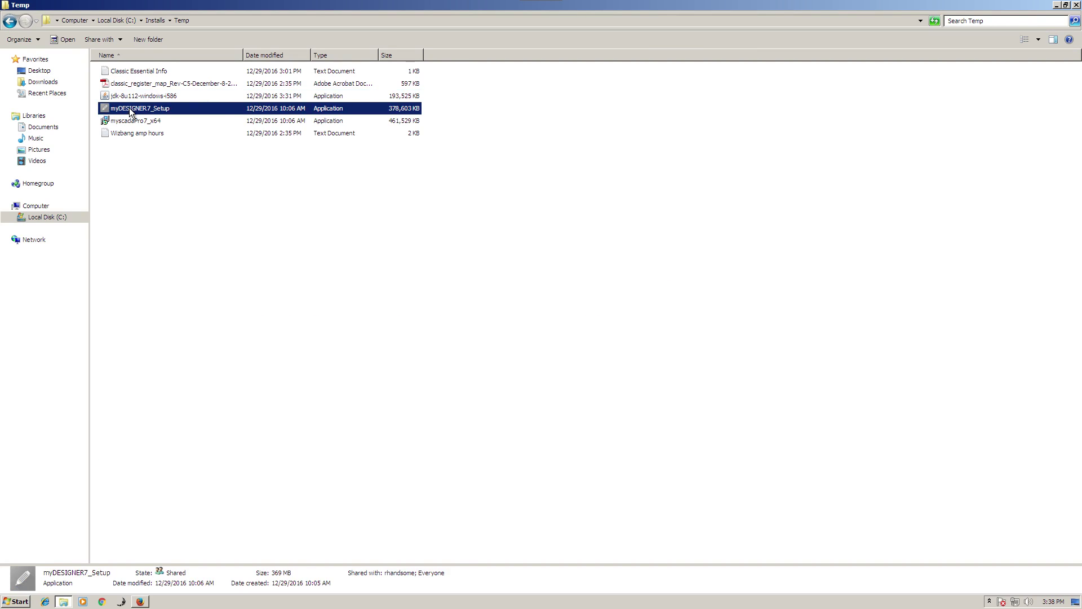
right_click(130, 110)
left_click(154, 125)
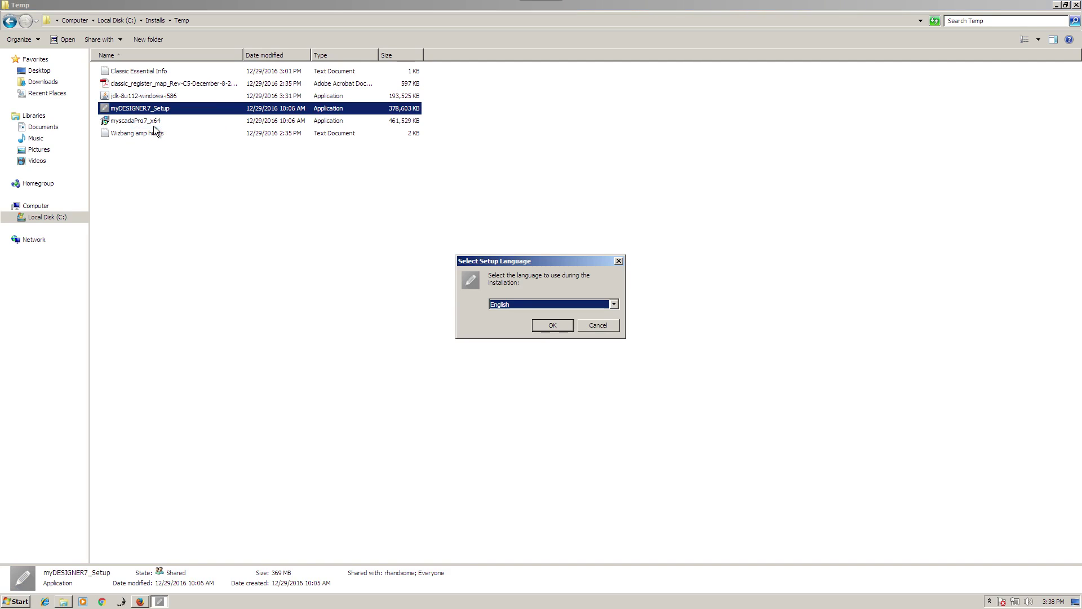
left_click(549, 326)
left_click(468, 357)
Step: Install myDESIGNER7 with the default settings and no desktop shortcut, and launch it on finishing setup
left_click(608, 391)
left_click(607, 391)
left_click(608, 391)
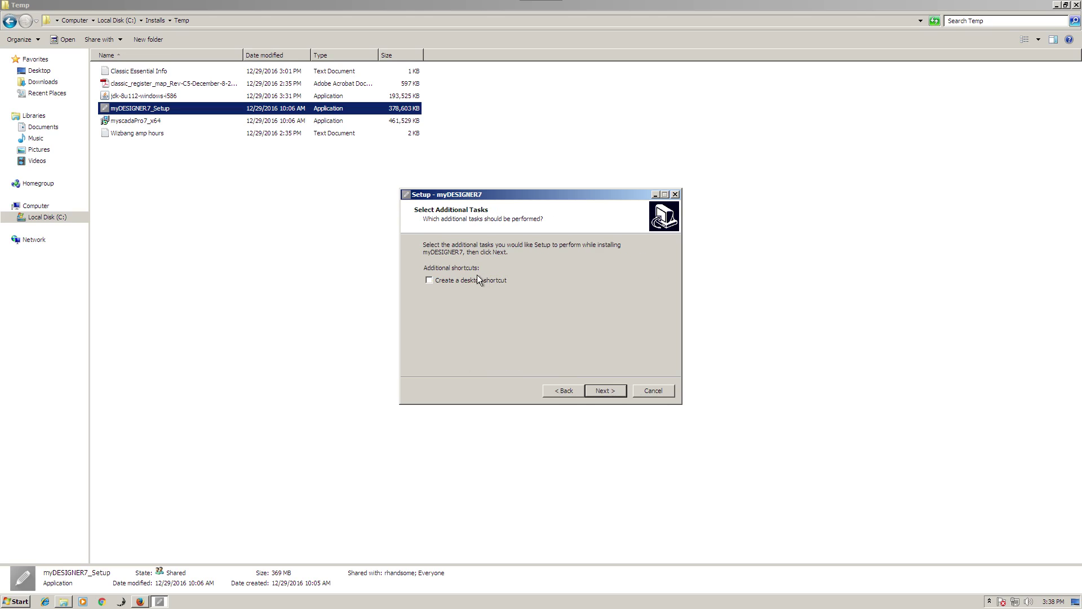
left_click(611, 391)
left_click(611, 391)
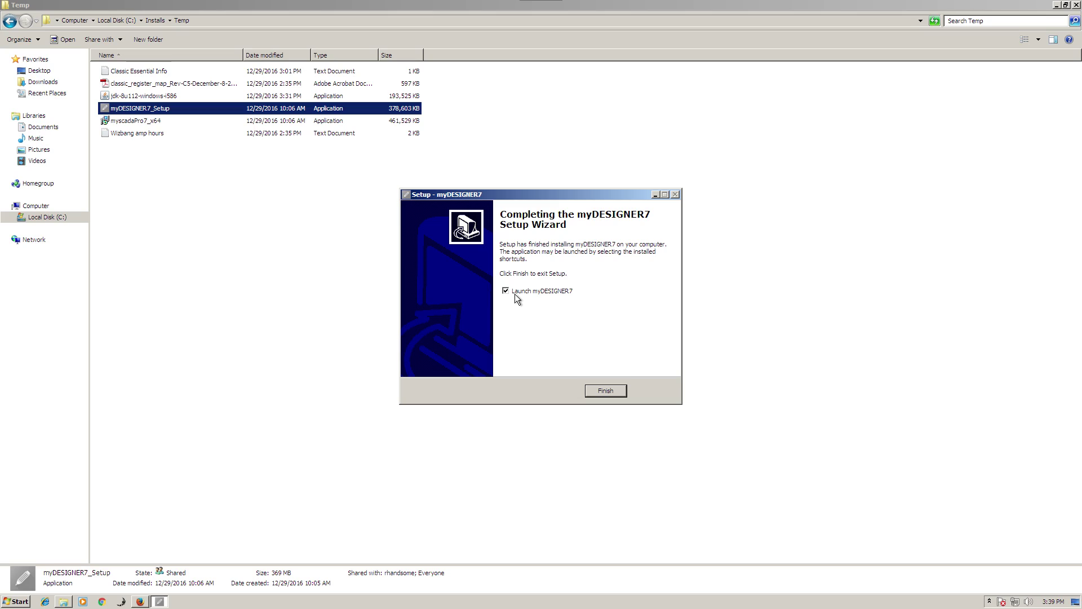
left_click(605, 391)
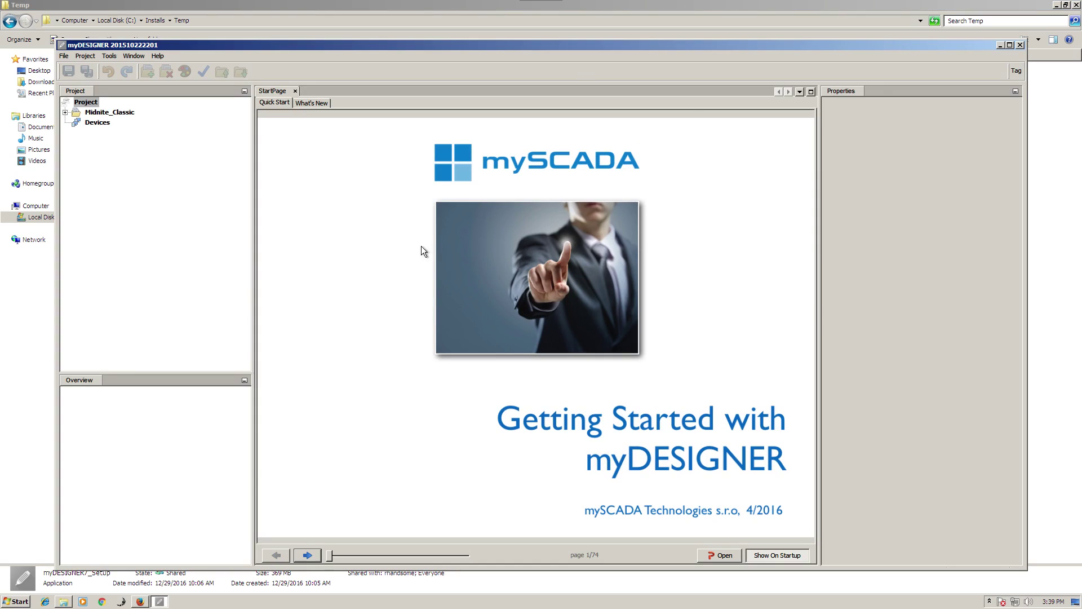
Step: Close the existing Midnite_Classic project, keeping its data on disk, and close myDESIGNER
left_click(59, 118)
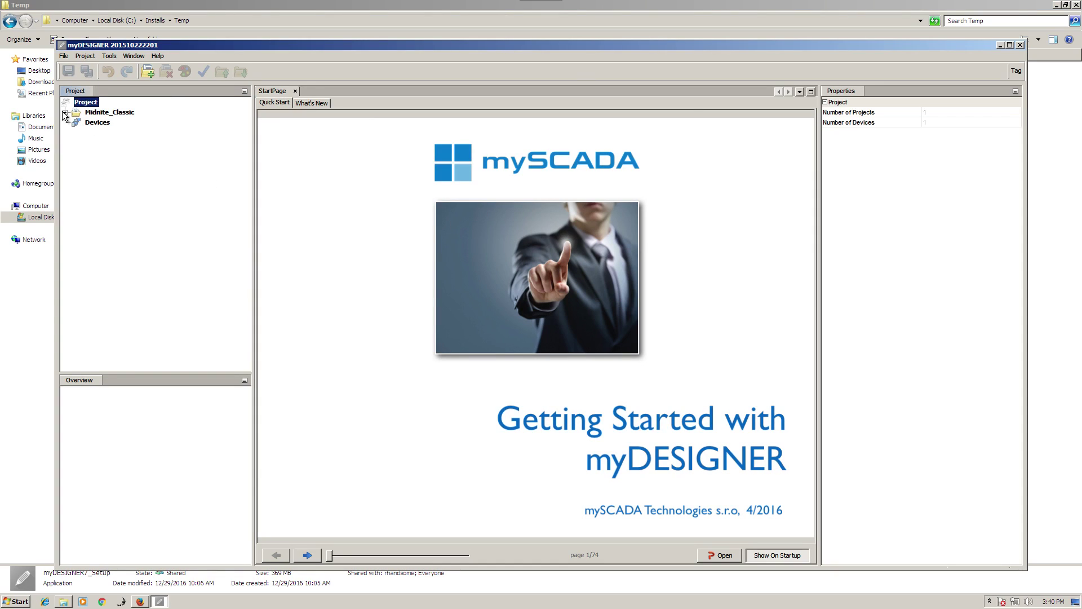
left_click(65, 112)
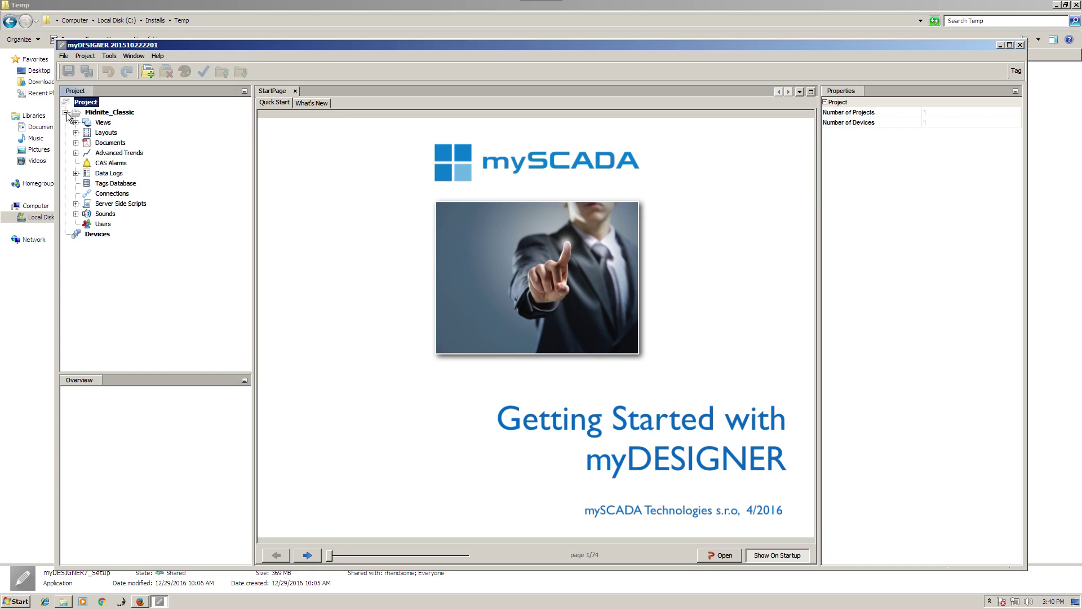
right_click(97, 113)
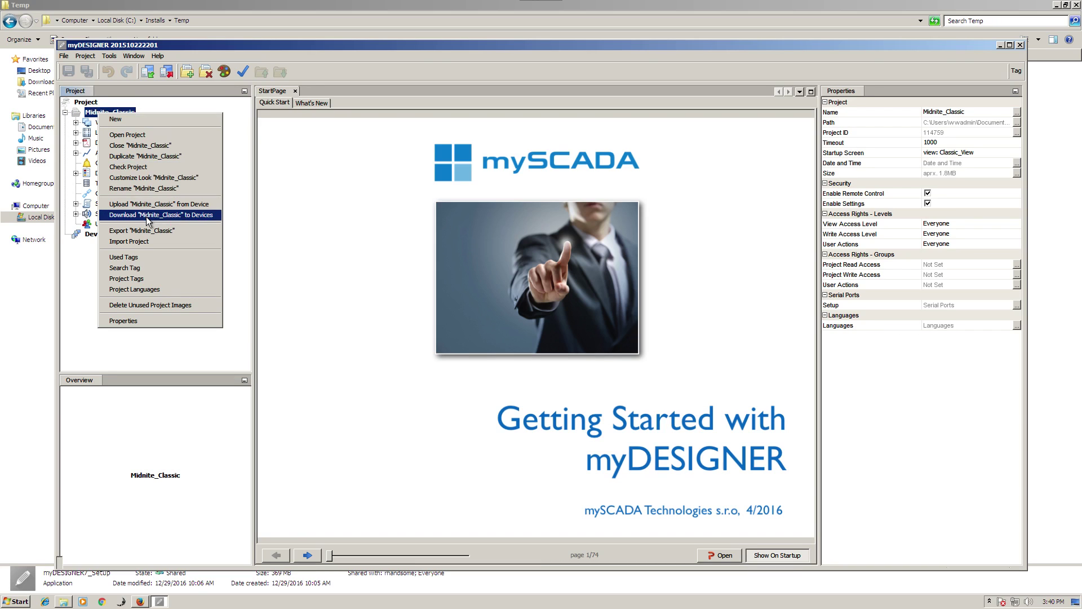
left_click(144, 145)
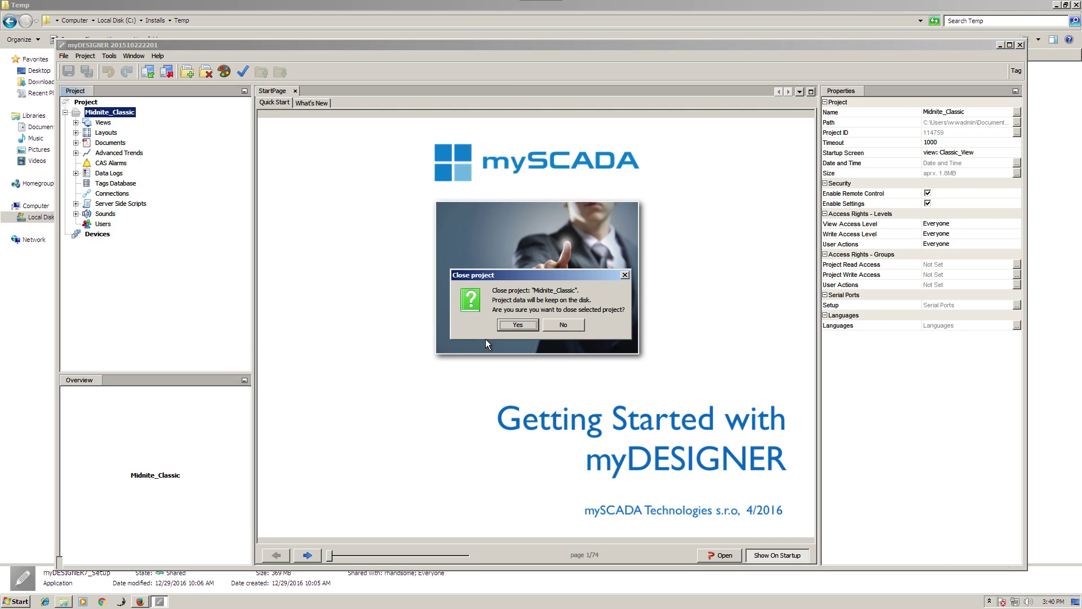
left_click(512, 322)
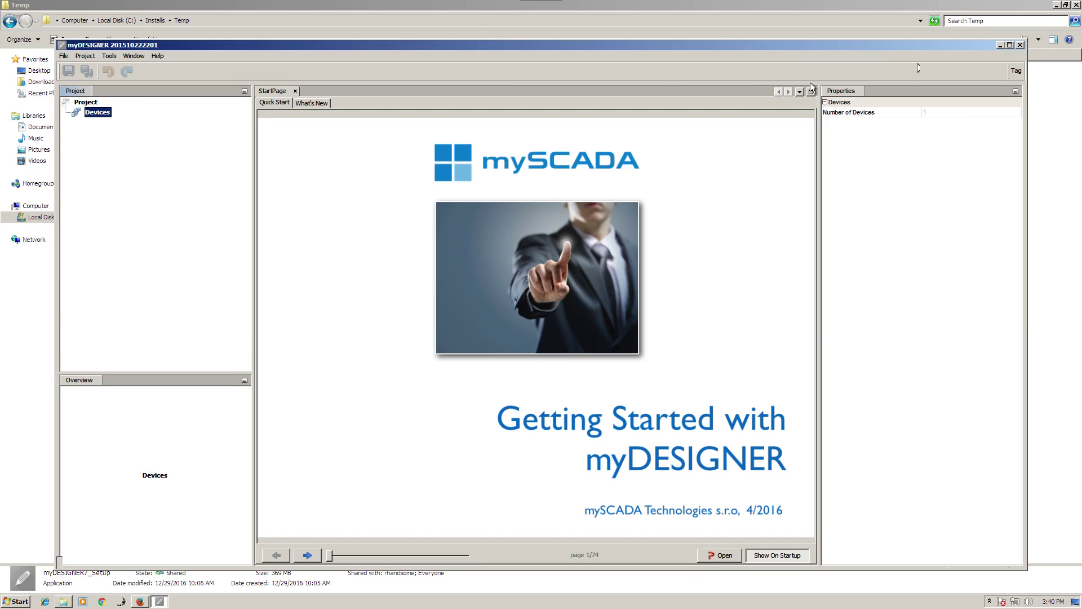
left_click(1020, 45)
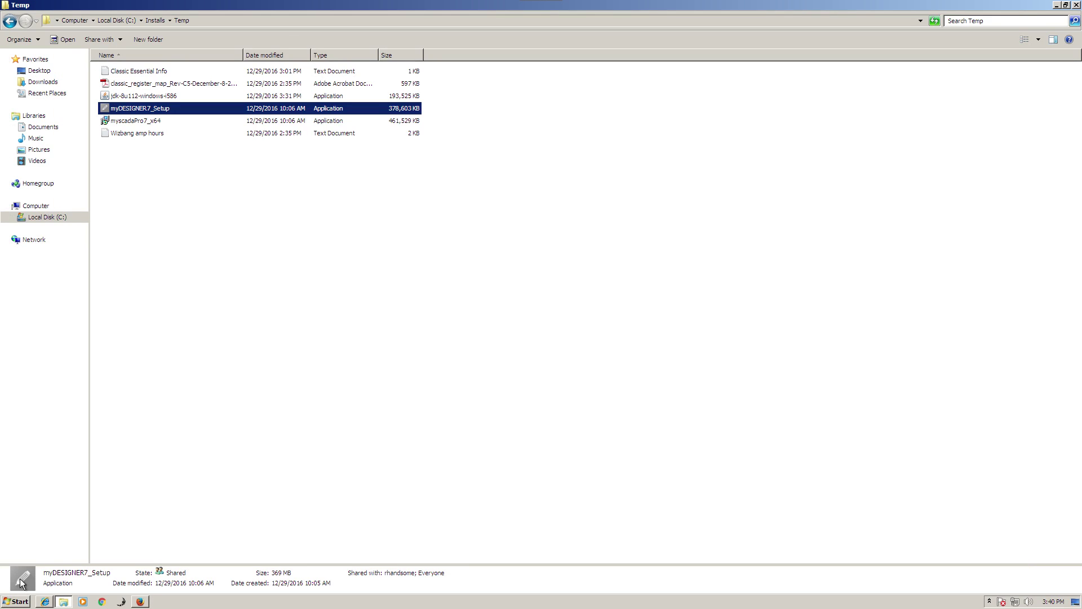
Step: Launch myDESIGNER7 from its program folder among the installed Windows programs
left_click(19, 600)
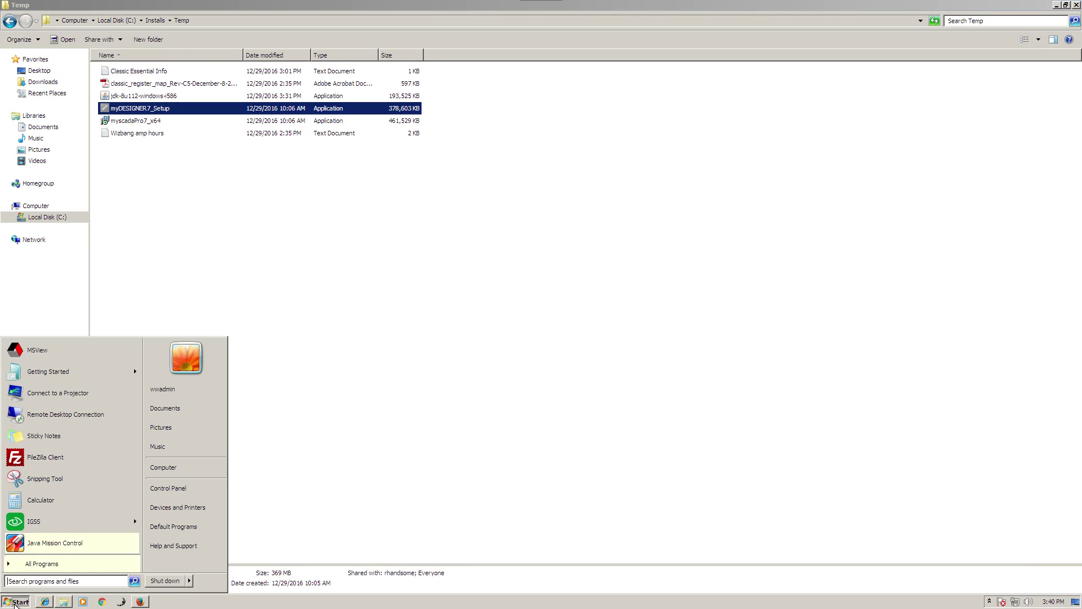
left_click(40, 564)
scroll(134, 417, "down", 5)
scroll(131, 485, "down", 1)
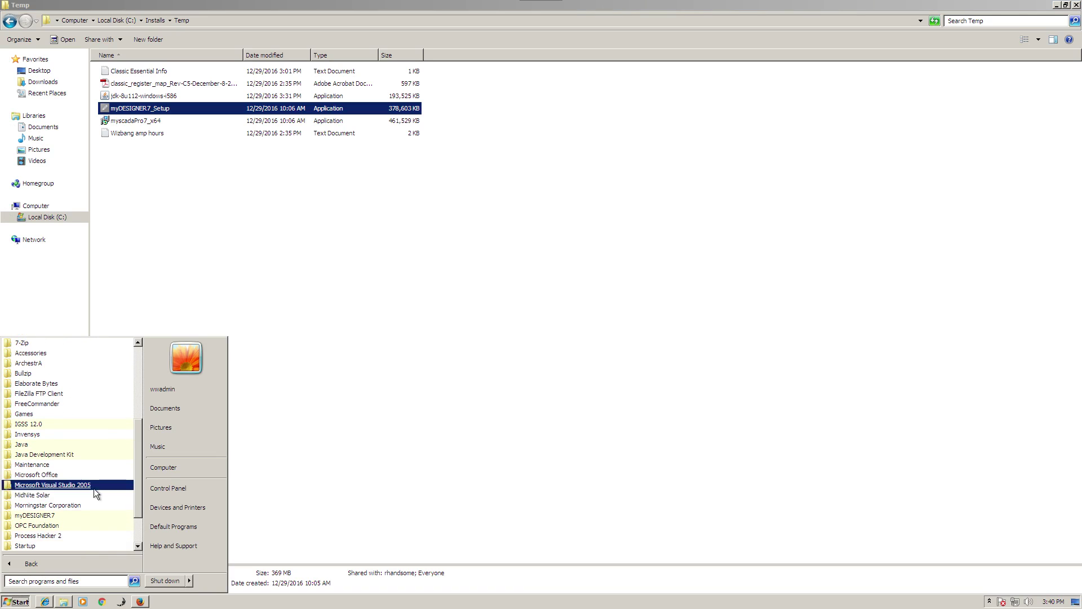
left_click(35, 515)
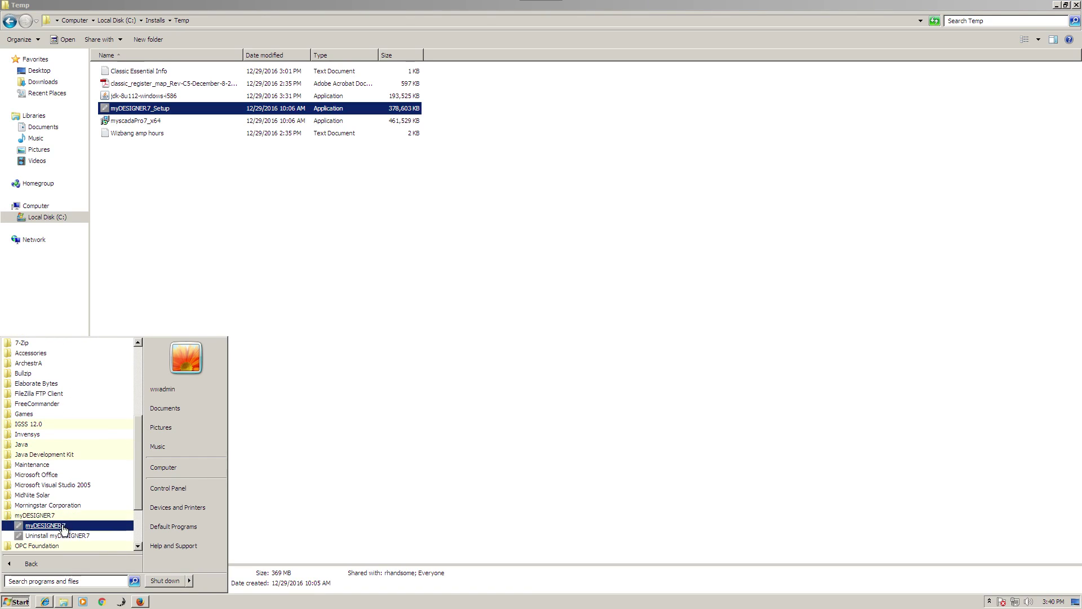
left_click(53, 525)
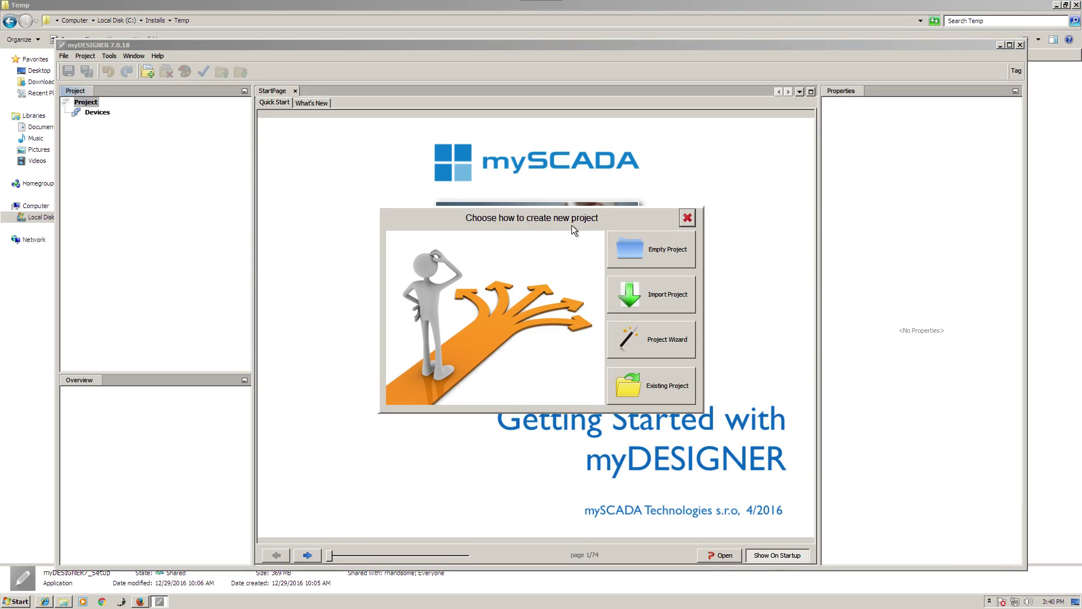
Step: Create an empty project named Classic in the Documents directory
left_click(664, 253)
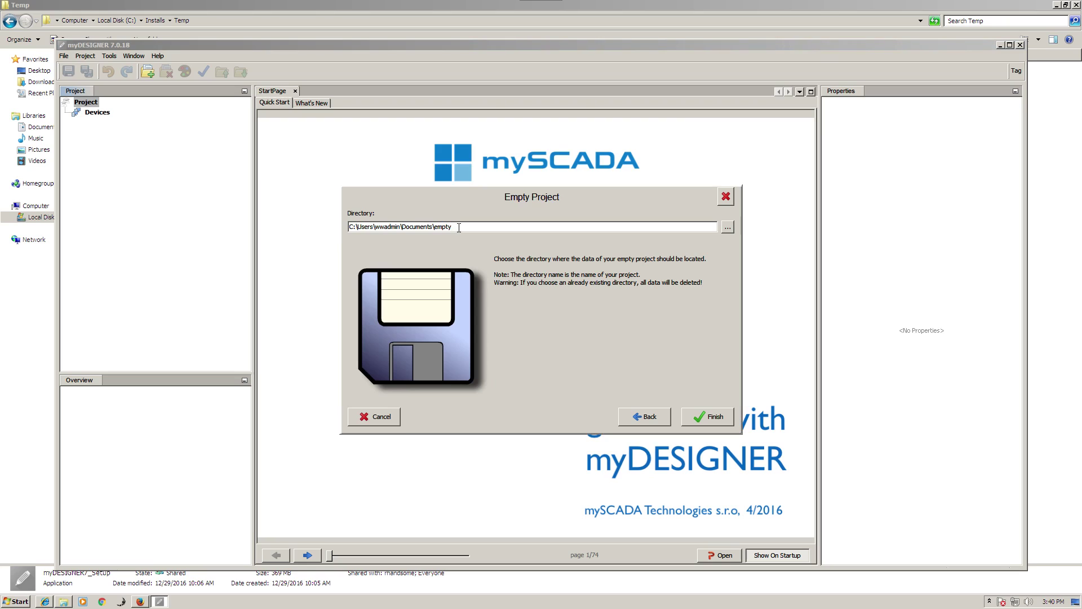
key("BackSpace")
key("BackSpace")
key("BackSpace")
key("BackSpace")
key("BackSpace")
type("Classic")
left_click(709, 416)
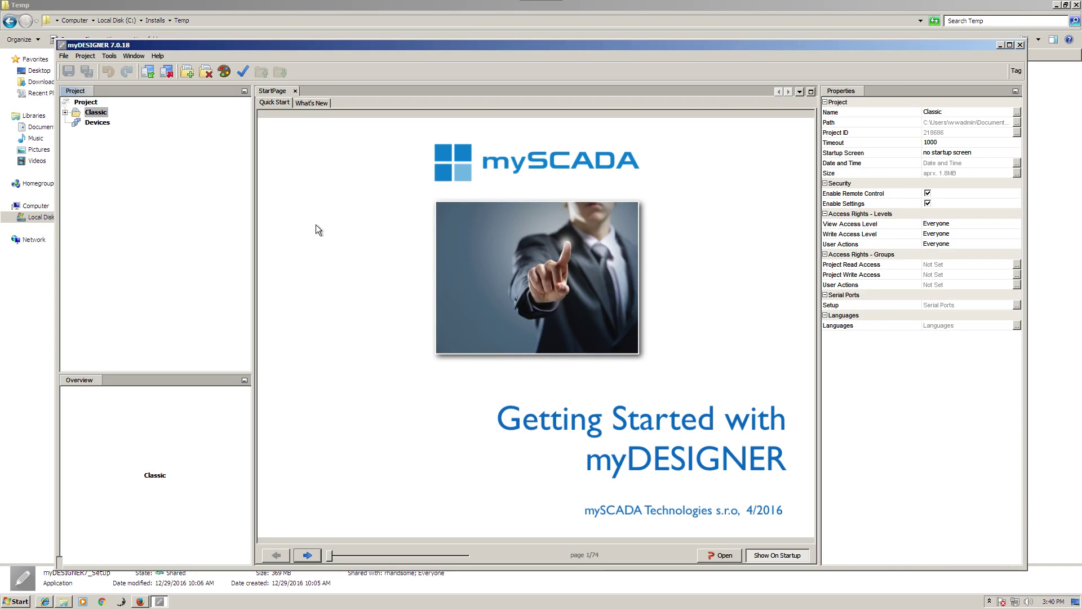
Step: Inspect the Classic project's tree and the Devices list, and exit myDESIGNER
left_click(66, 112)
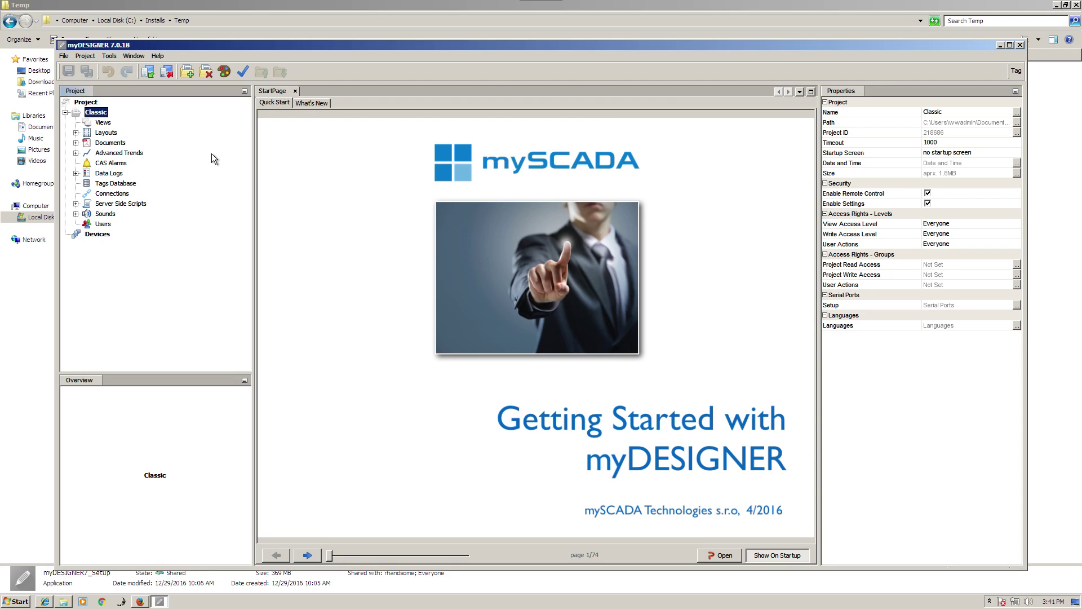
double_click(96, 234)
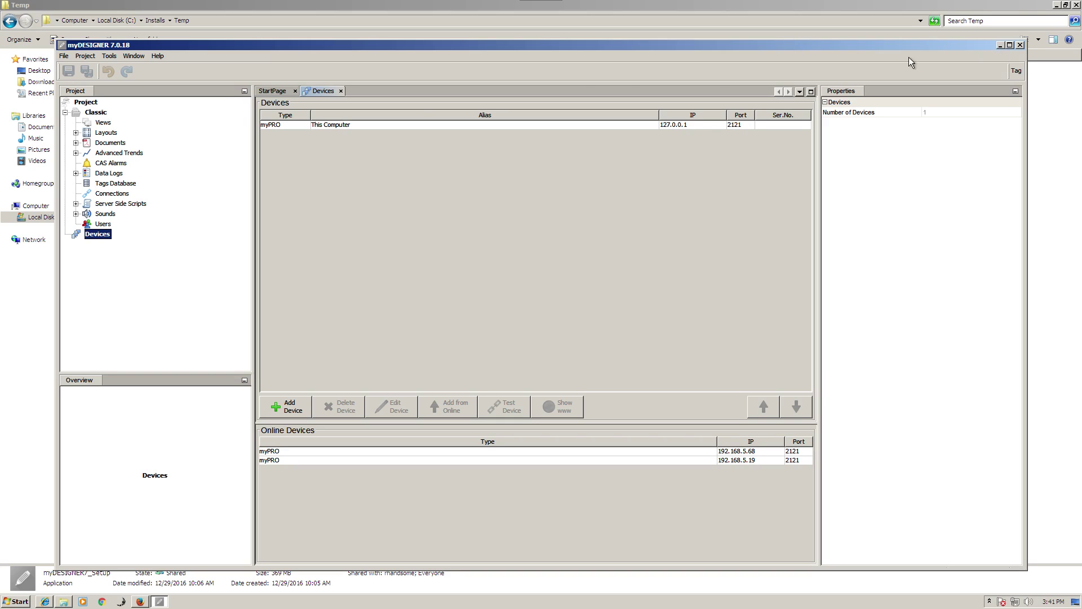
left_click(63, 57)
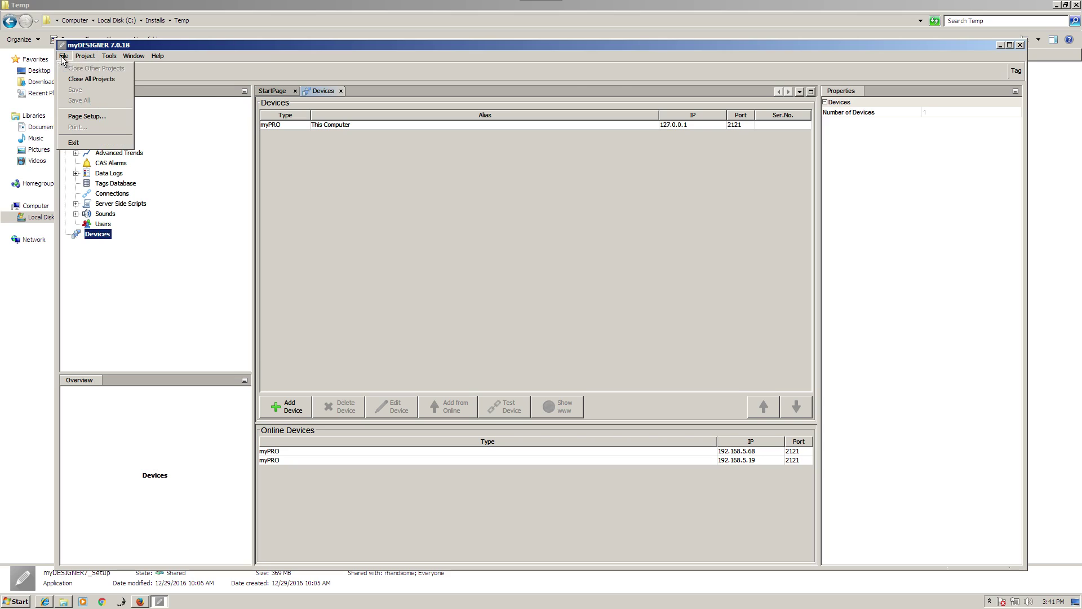
left_click(75, 142)
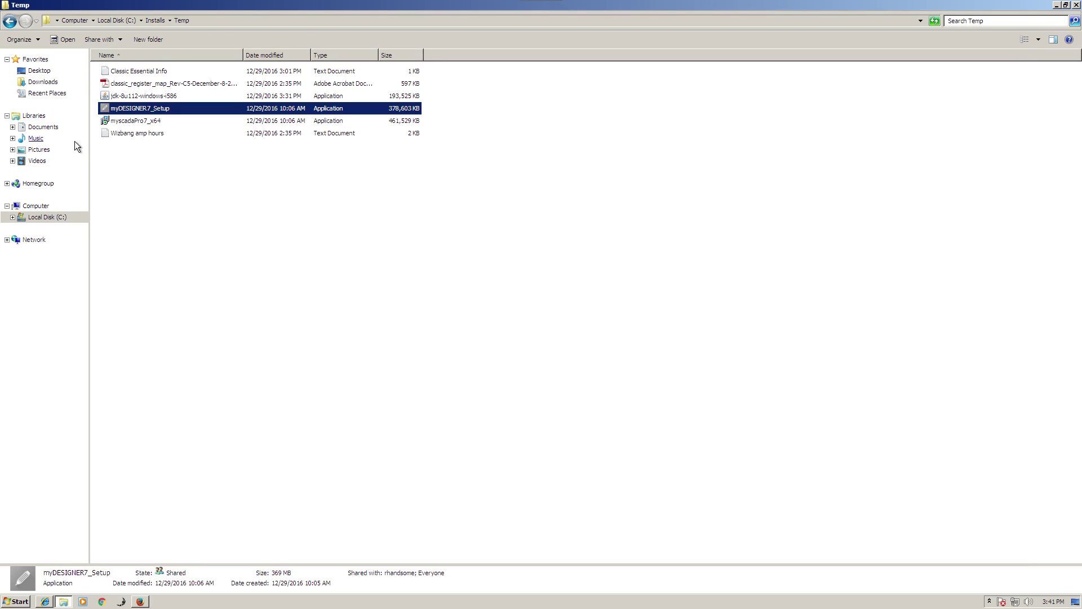
left_click(148, 120)
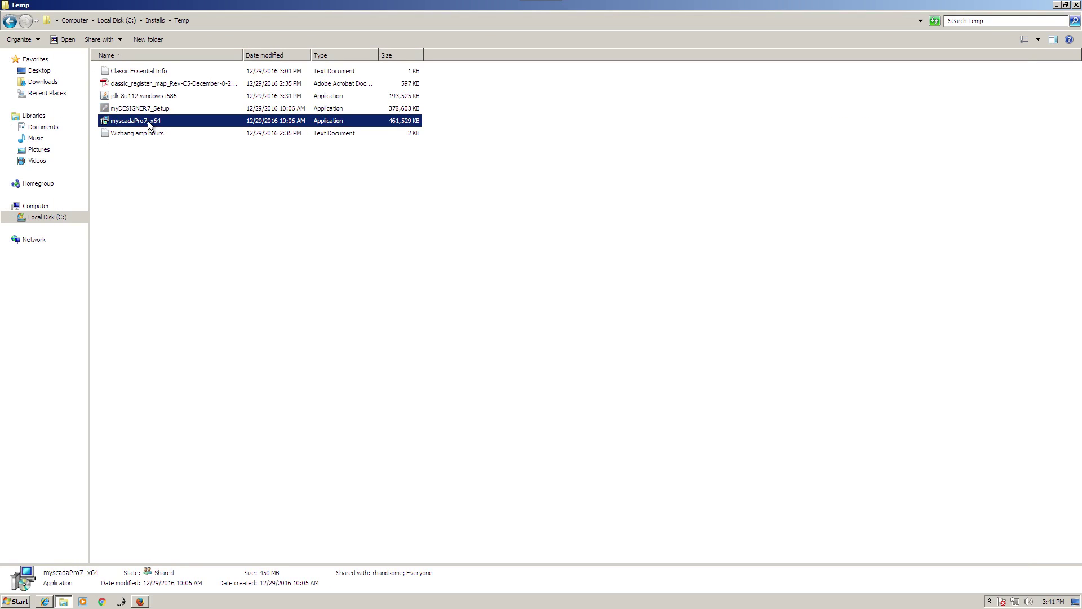
right_click(148, 120)
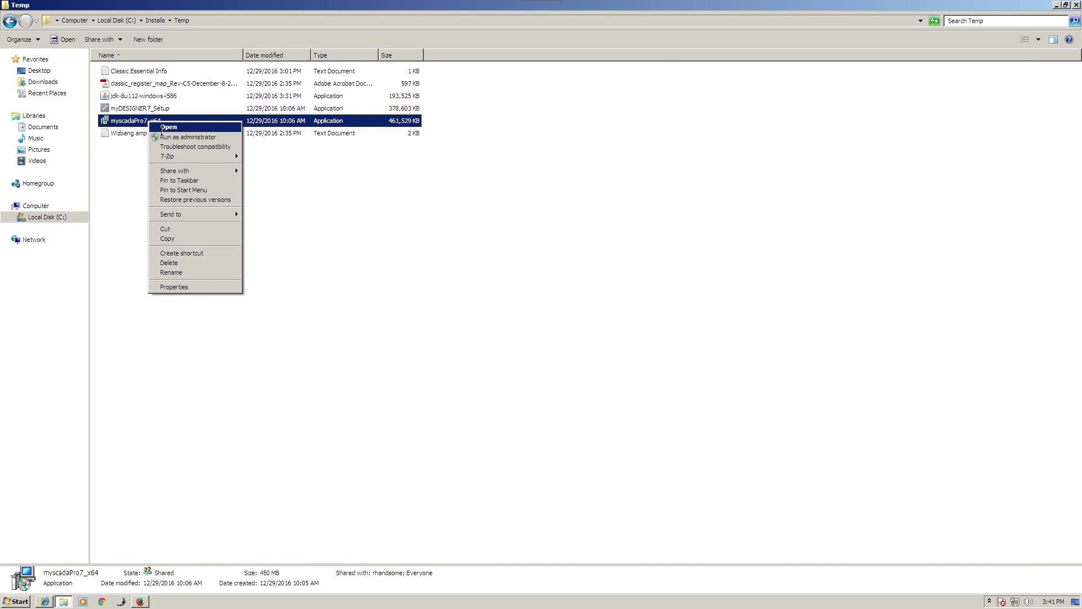
left_click(113, 158)
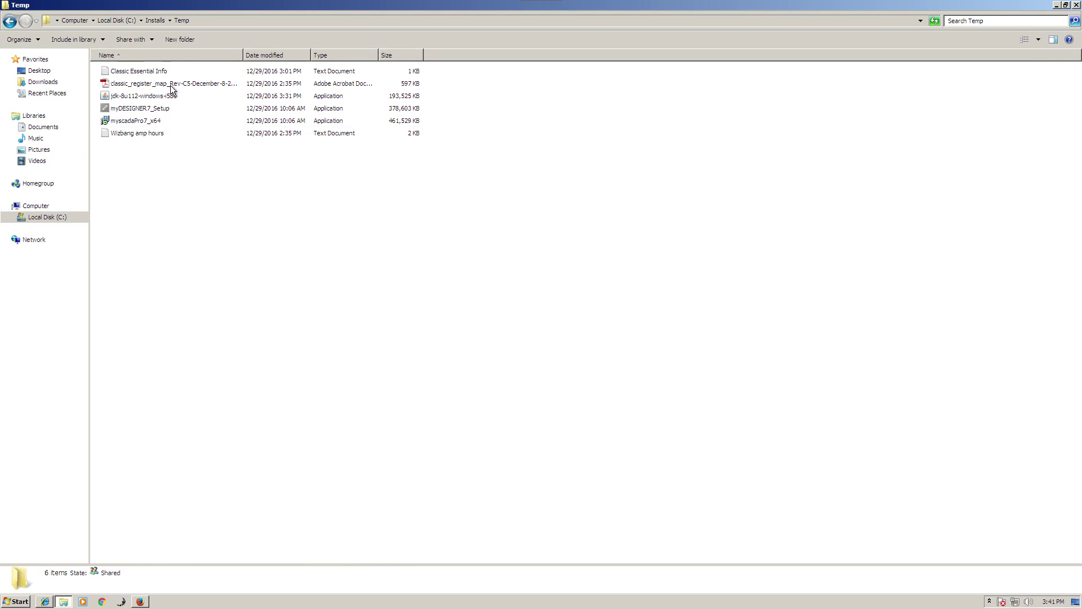
left_click(150, 123)
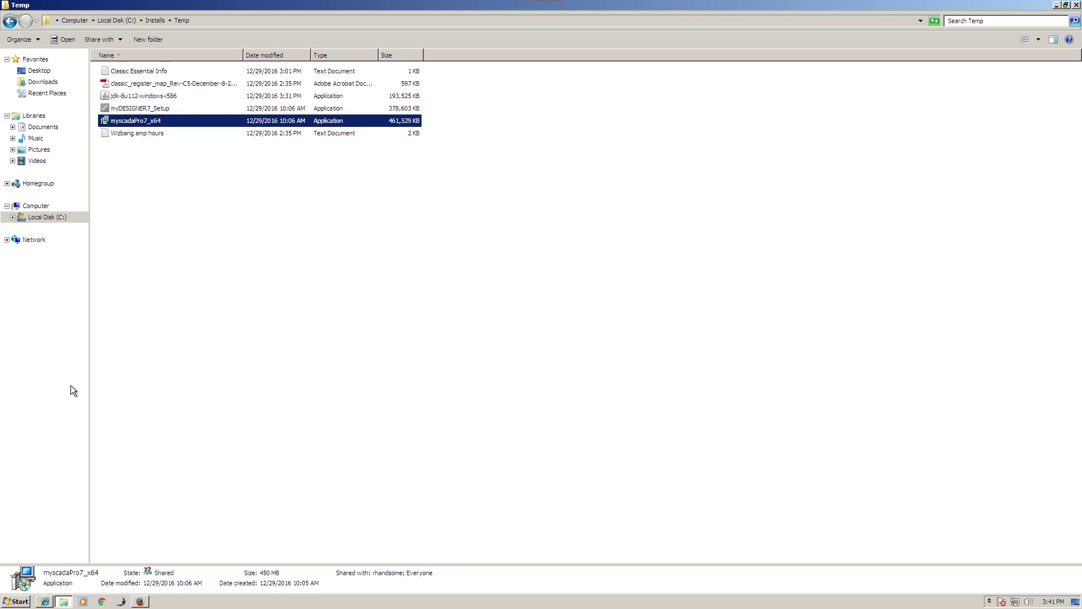
left_click(107, 218)
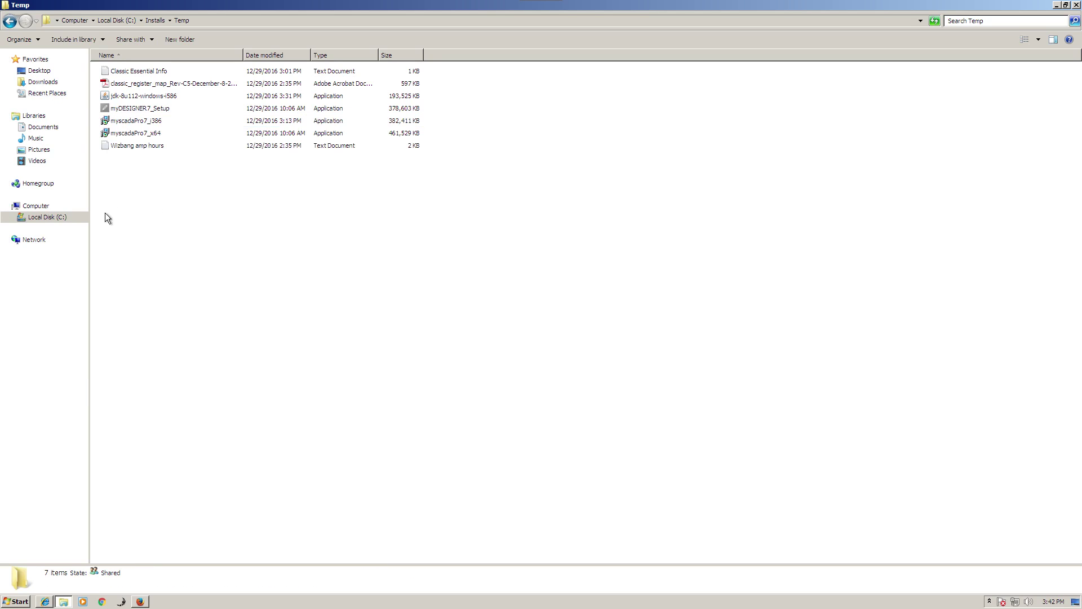
Step: Start the myscadaPro7_i386 installer from the Temp folder with administrator rights
left_click(142, 120)
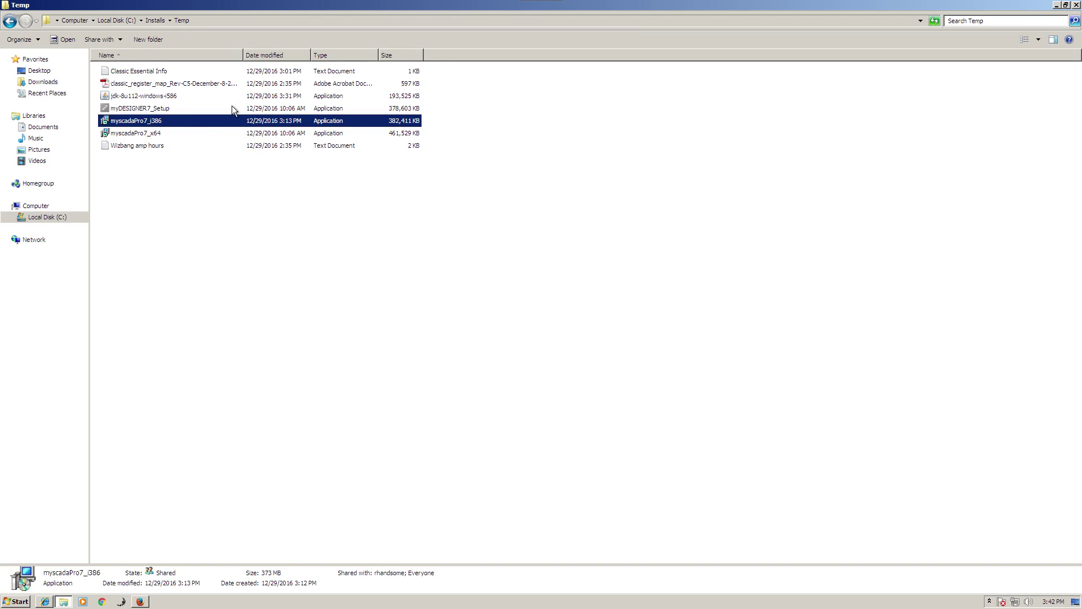
mouse_move(188, 121)
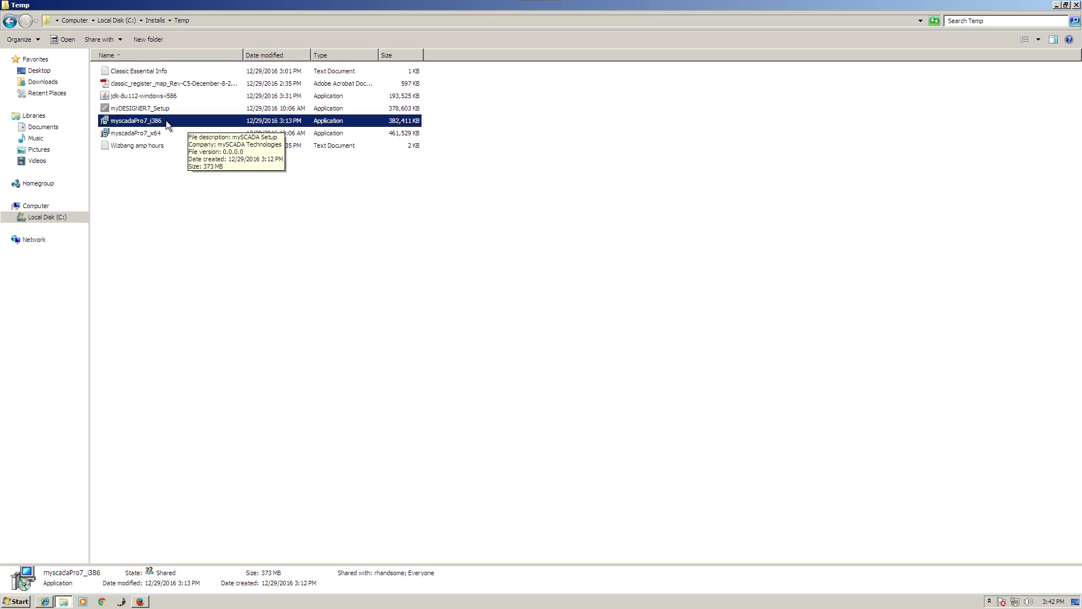
right_click(166, 120)
left_click(194, 140)
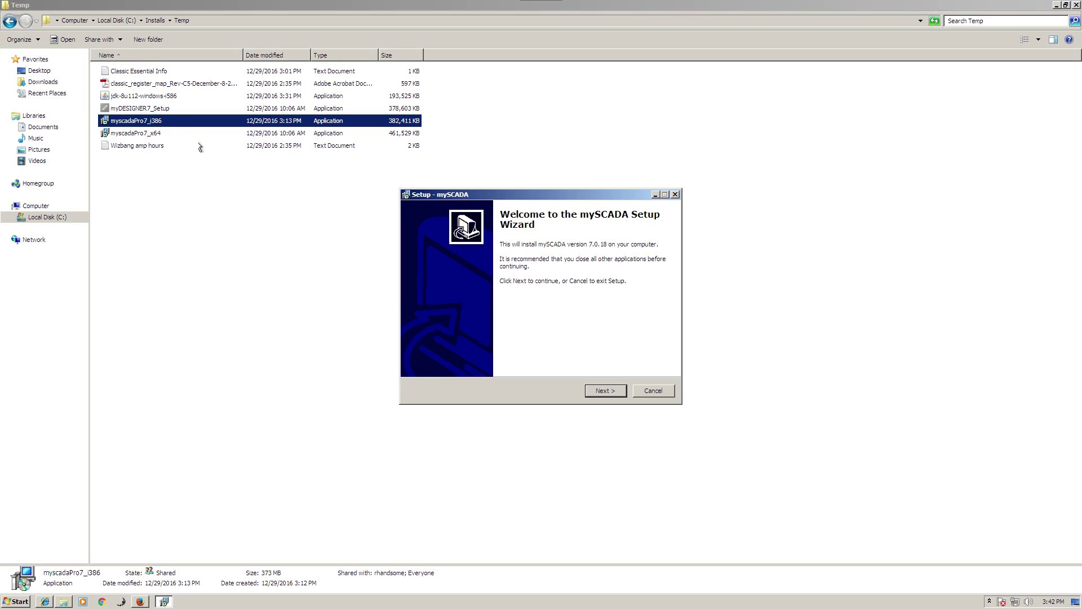
Step: Install mySCADA with the default folders, HTTP port 80 and HTTPS port 443, accepting the licence agreement, and restart the computer
left_click(604, 390)
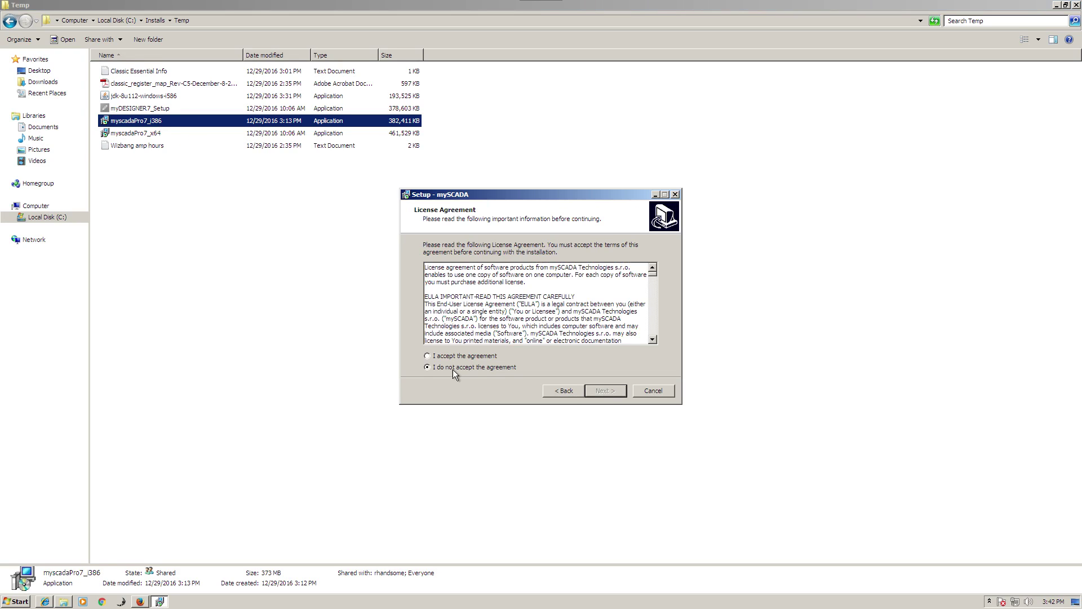
left_click(441, 356)
left_click(615, 389)
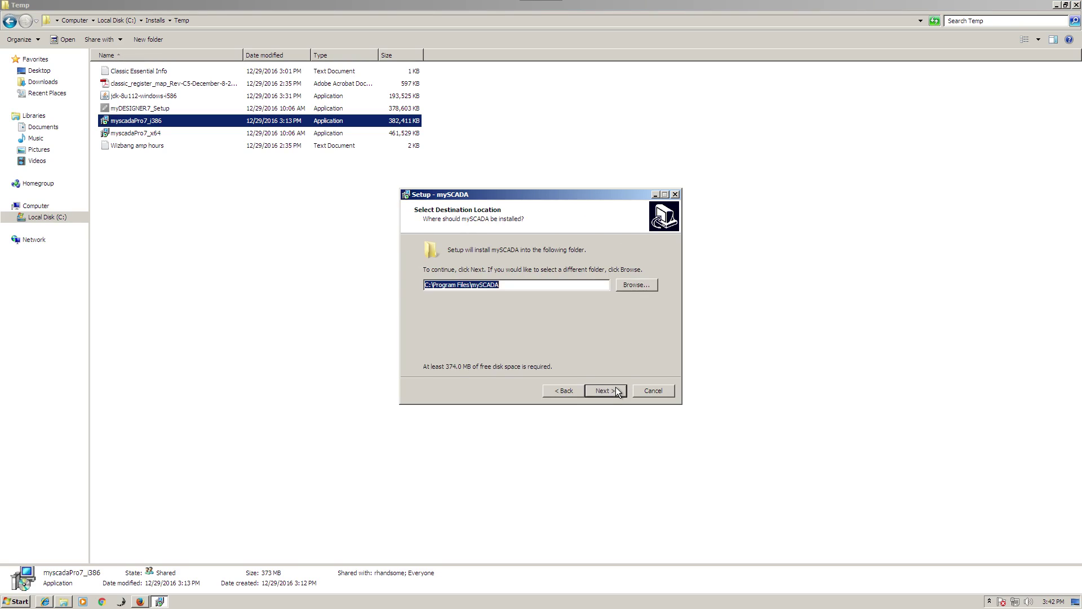
left_click(616, 389)
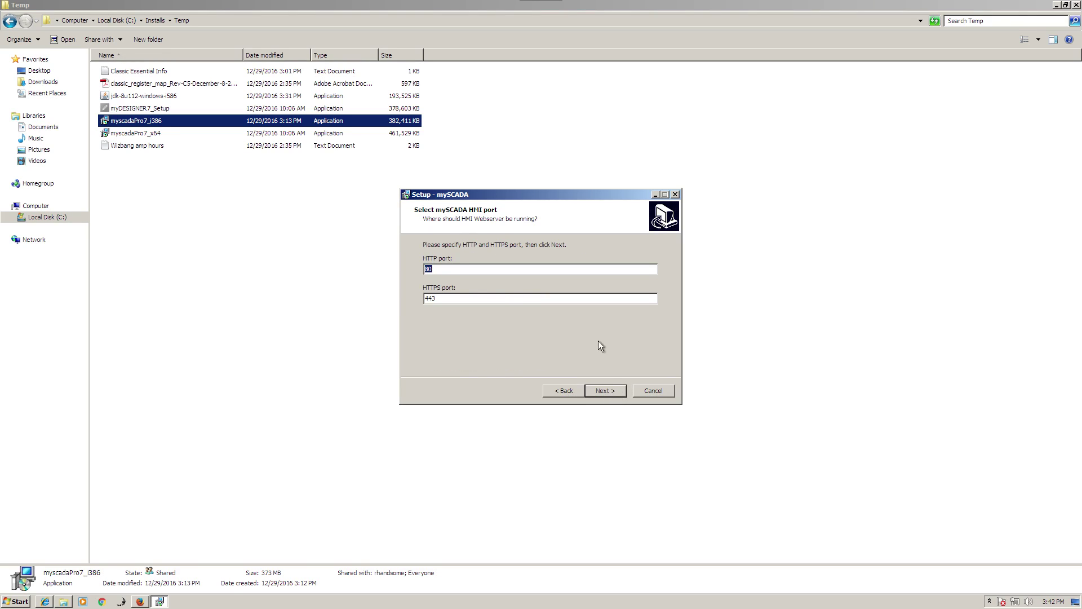
left_click(606, 390)
left_click(606, 390)
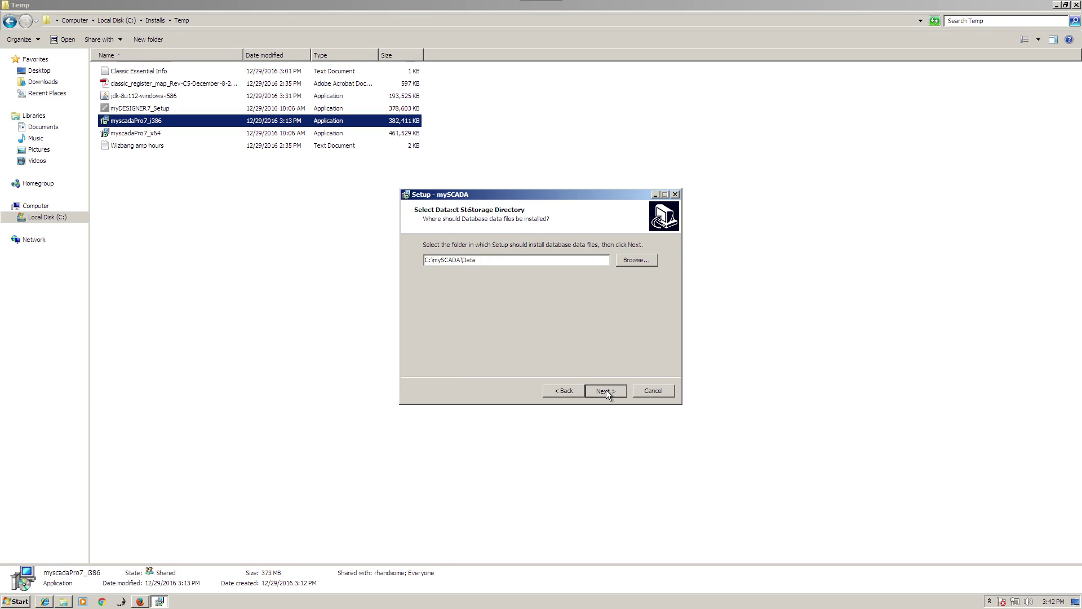
left_click(606, 390)
left_click(606, 390)
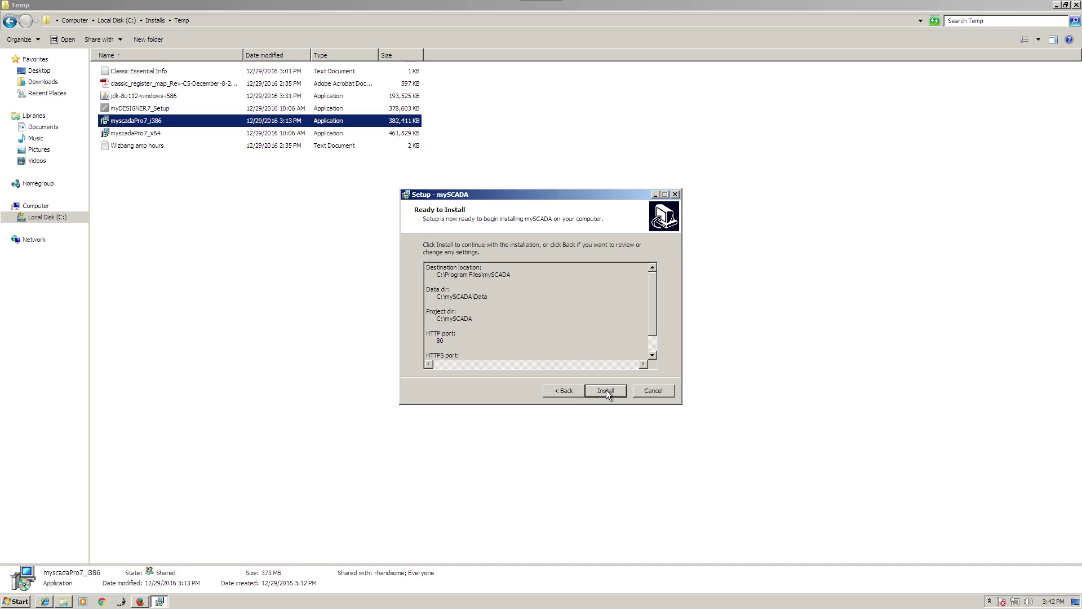
left_click(606, 390)
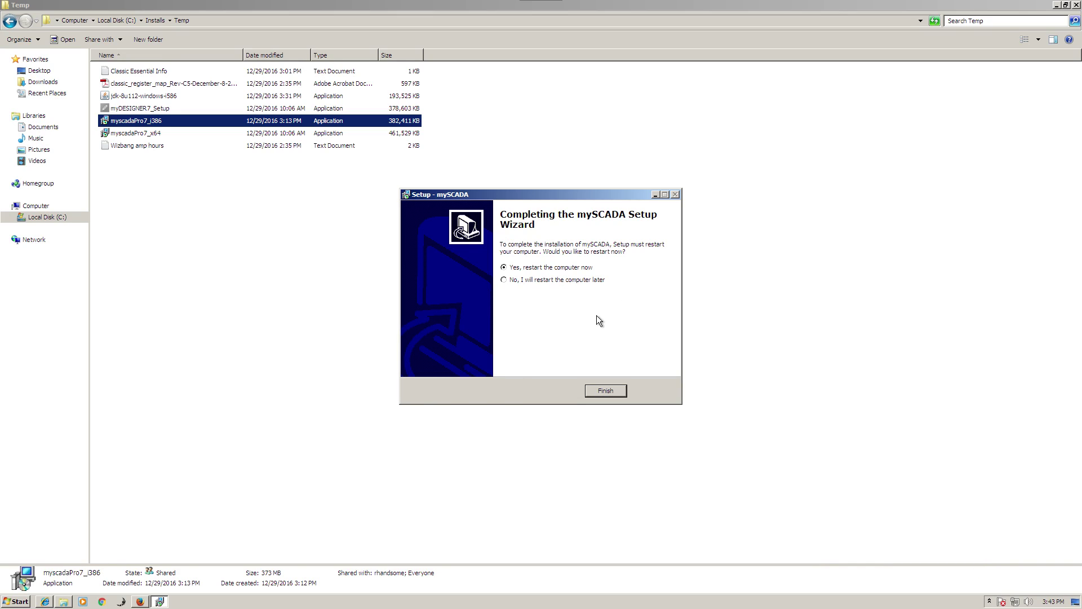
left_click(603, 391)
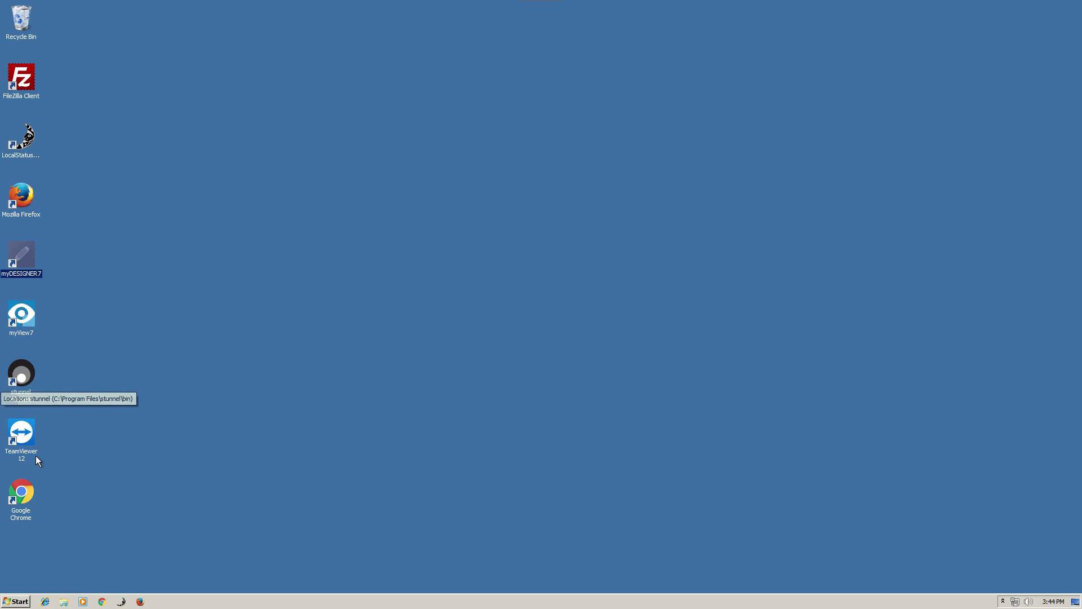
Step: Launch myDESIGNER7 from the installed Windows programs
left_click(16, 601)
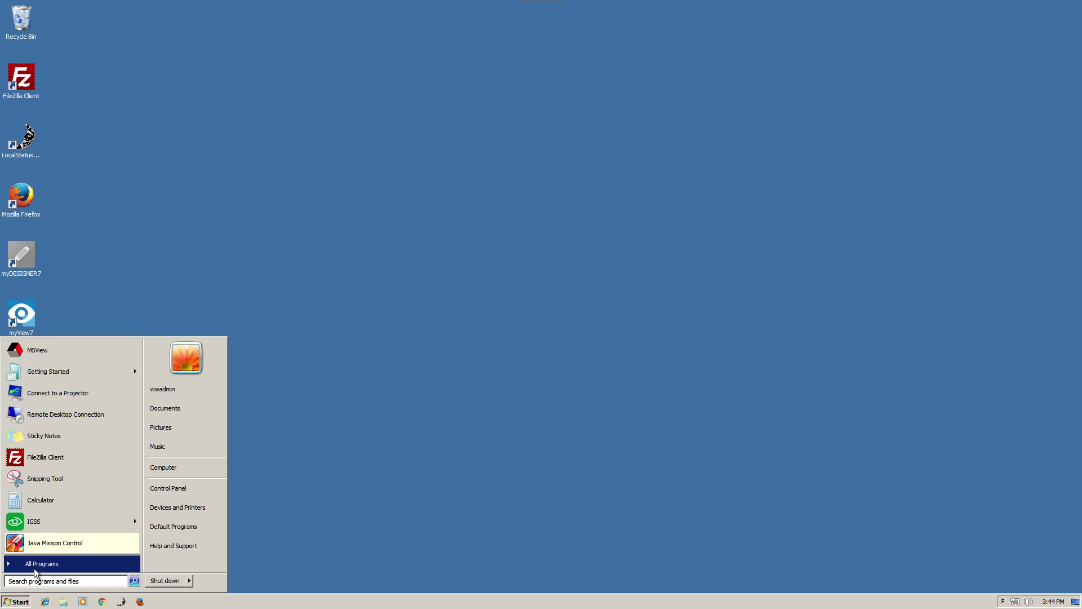
left_click(35, 566)
left_click_drag(140, 381, 134, 460)
left_click(39, 495)
left_click(49, 507)
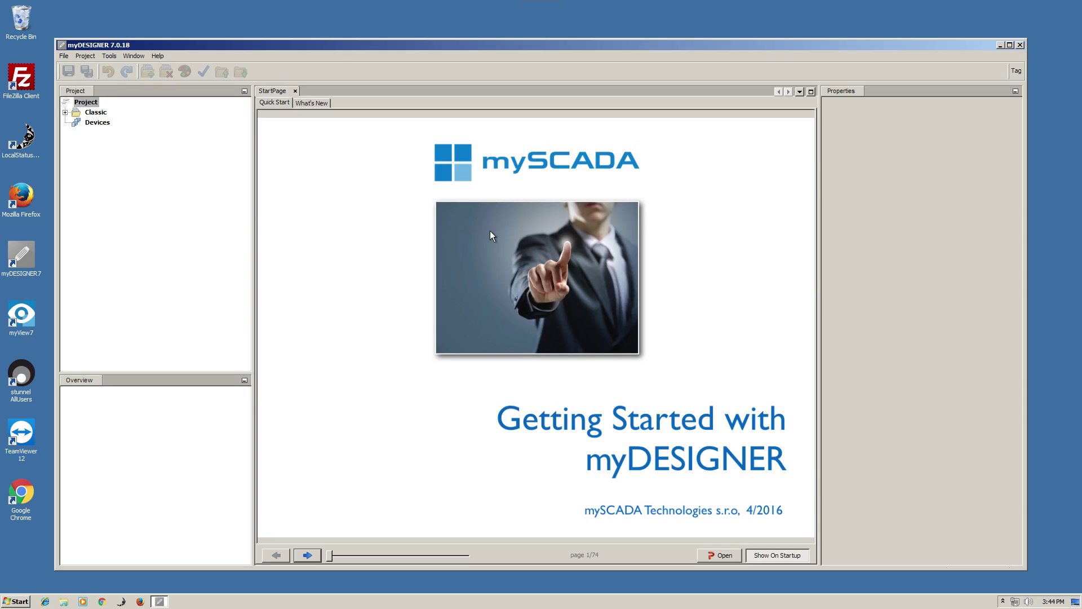
Step: Expand the Classic project in the project tree and maximize the myDESIGNER window
left_click(97, 112)
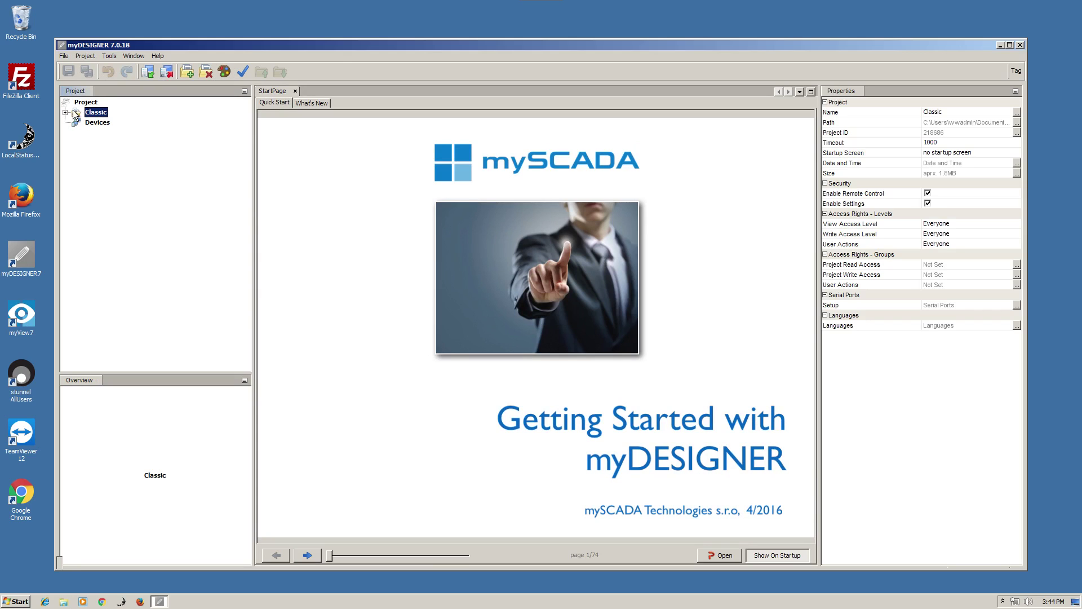
left_click(66, 112)
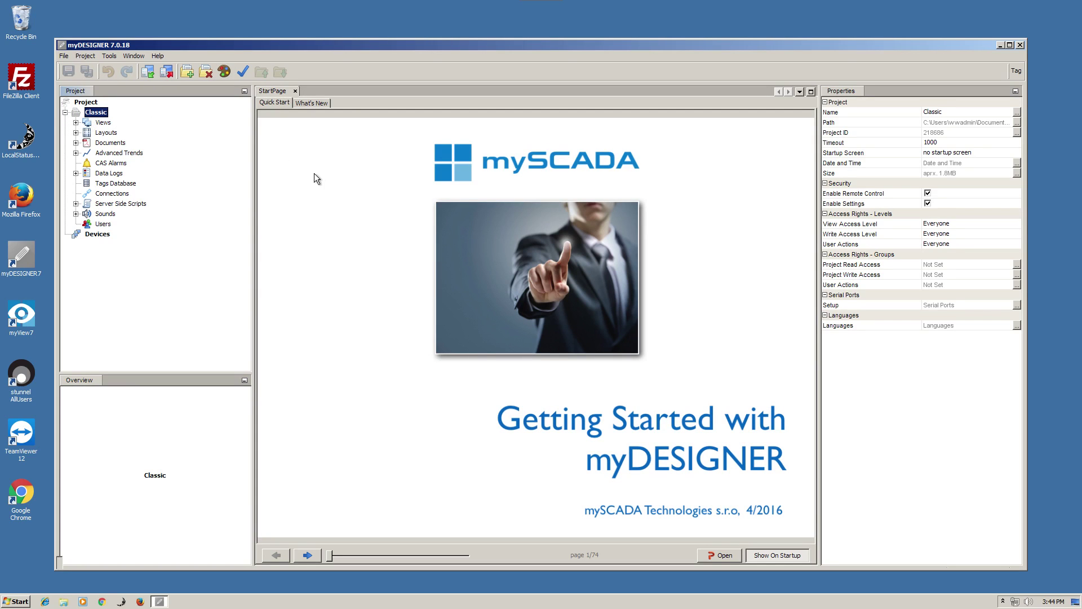
left_click(1010, 45)
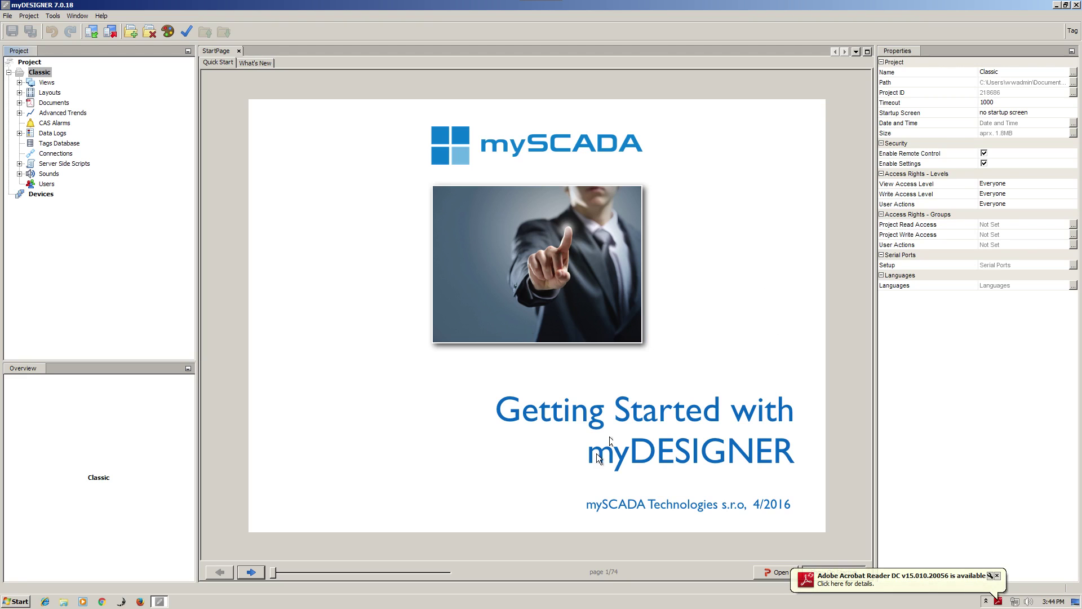
Step: Browse the Getting Started guide's pages on the workspace, new projects and views, and open the Devices list
left_click(252, 570)
left_click(253, 570)
left_click(252, 570)
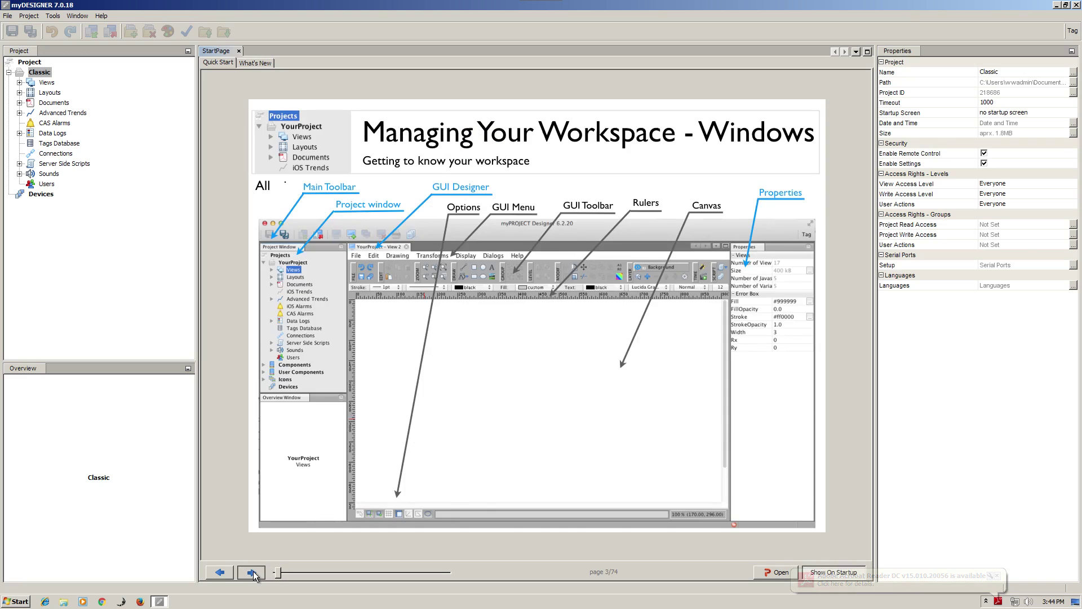
left_click(253, 570)
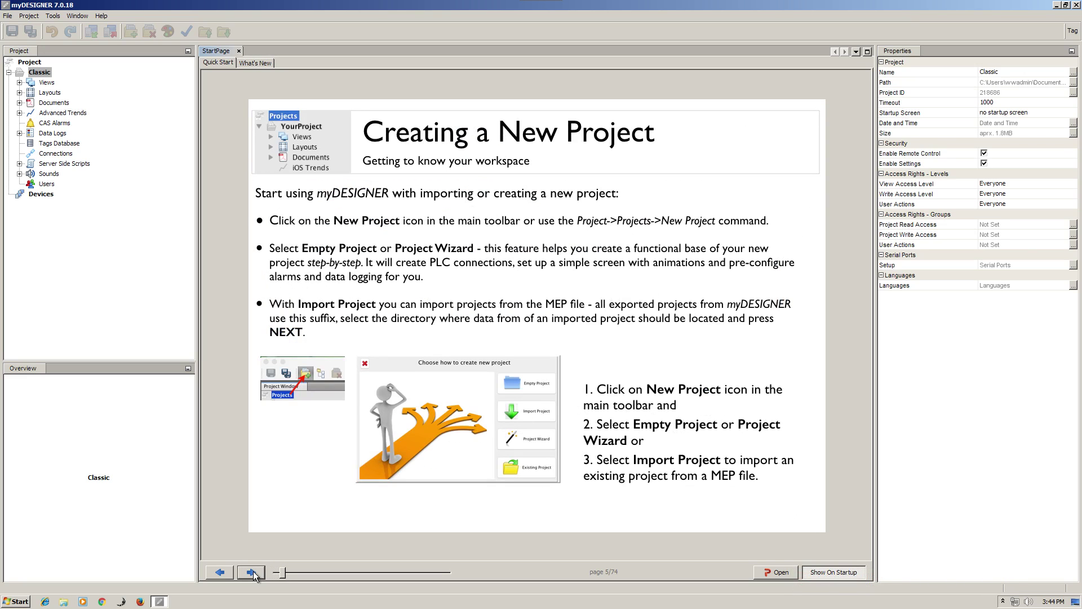
left_click(252, 570)
left_click(253, 572)
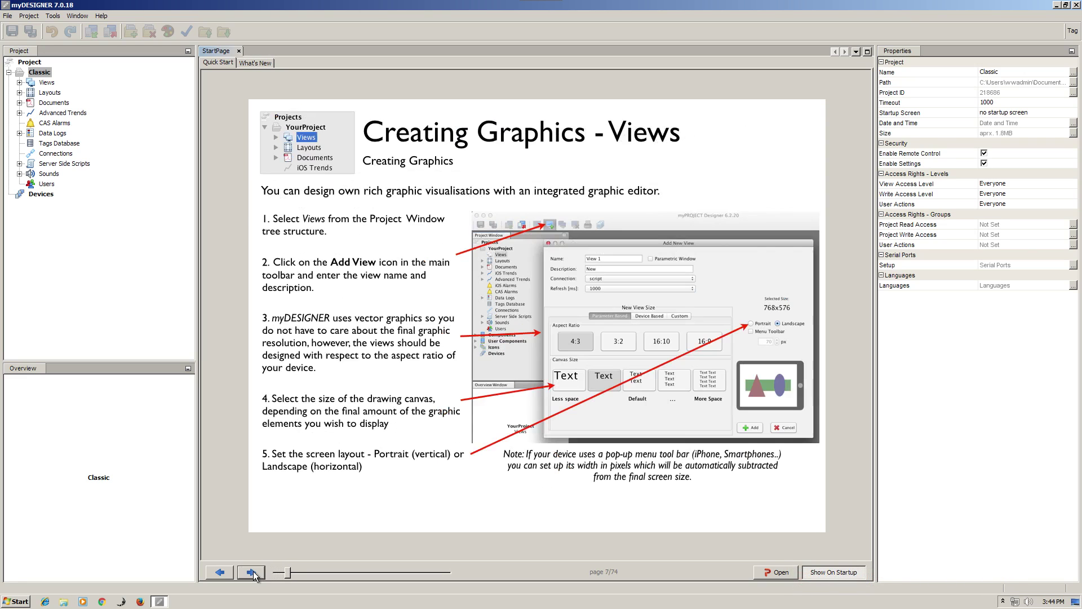
left_click(220, 571)
left_click(220, 570)
left_click(221, 571)
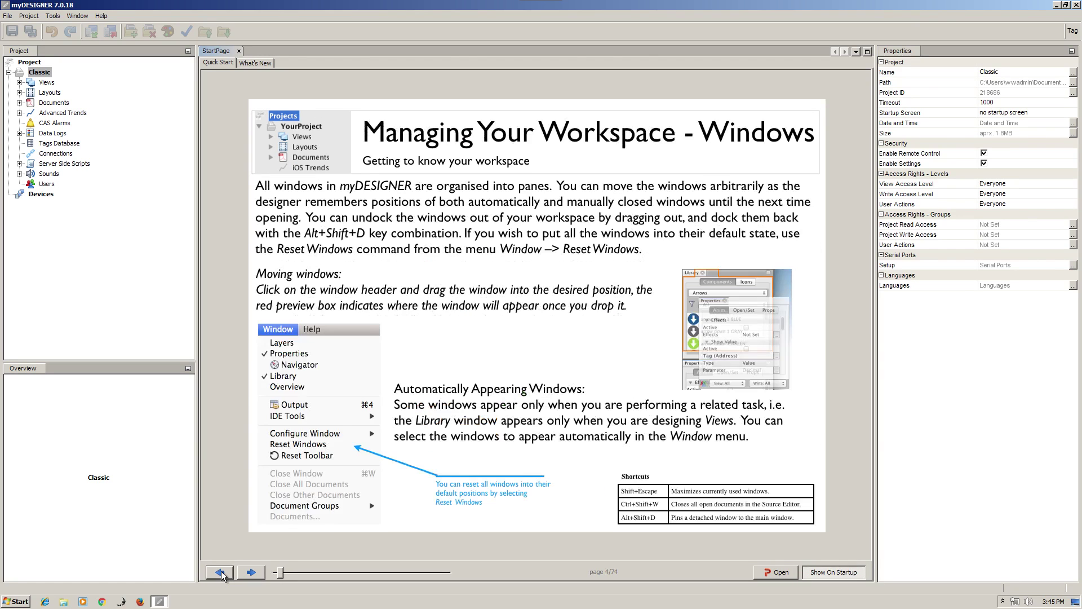
left_click(221, 570)
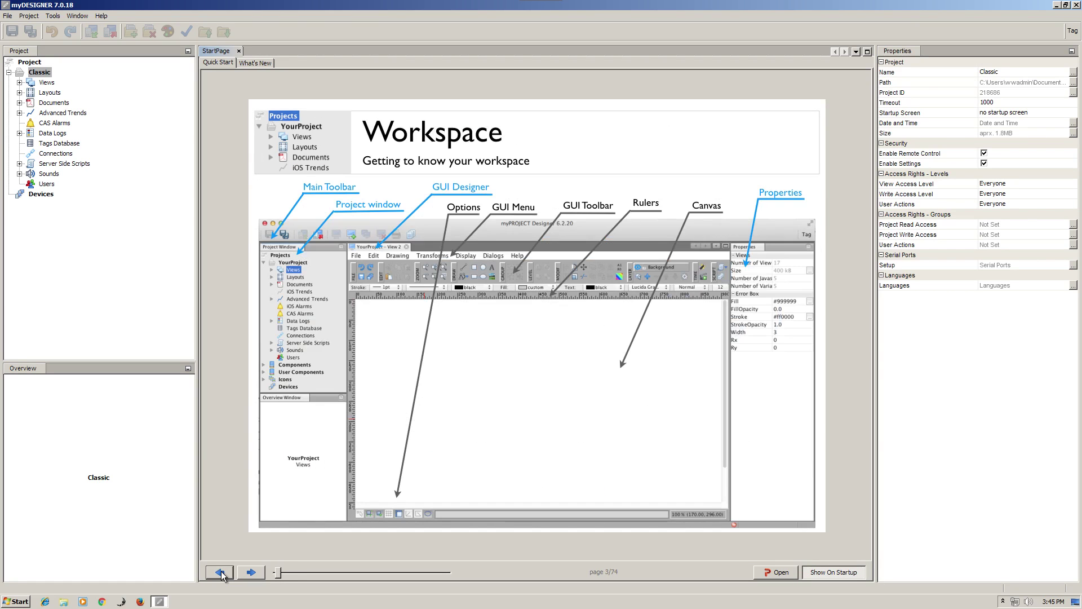
double_click(42, 195)
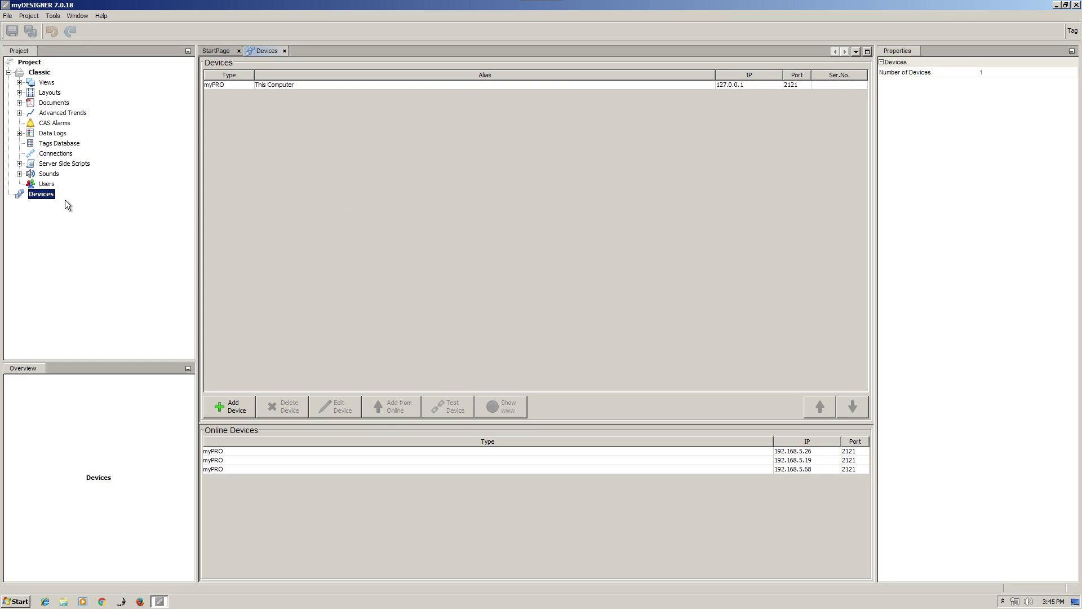
Step: Add a MODBUS connection with alias Classic and IP address 192.168.5.102 to the Classic project's connections
left_click(53, 155)
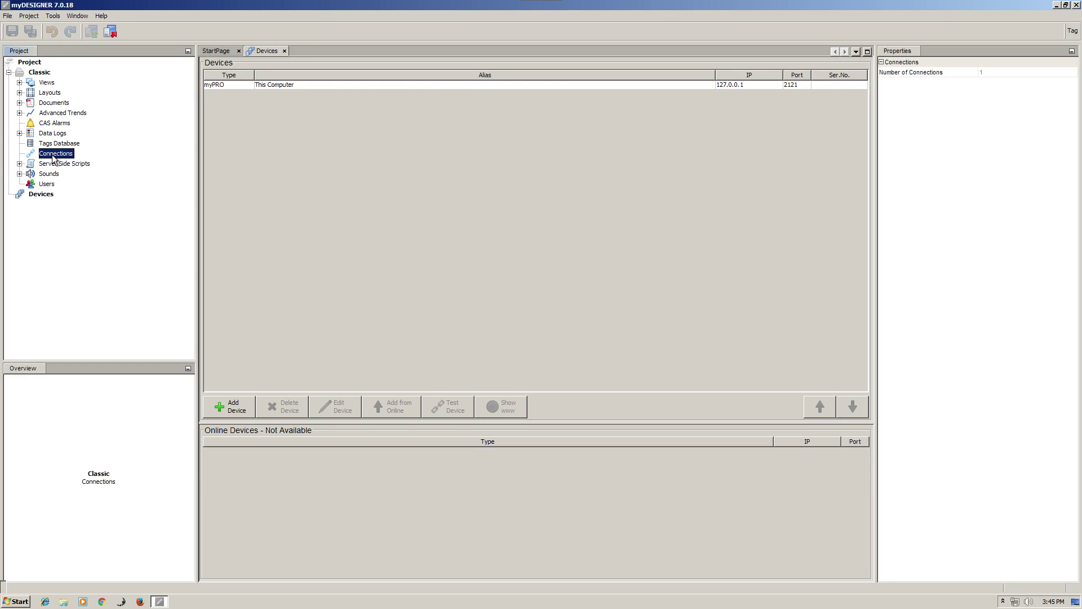
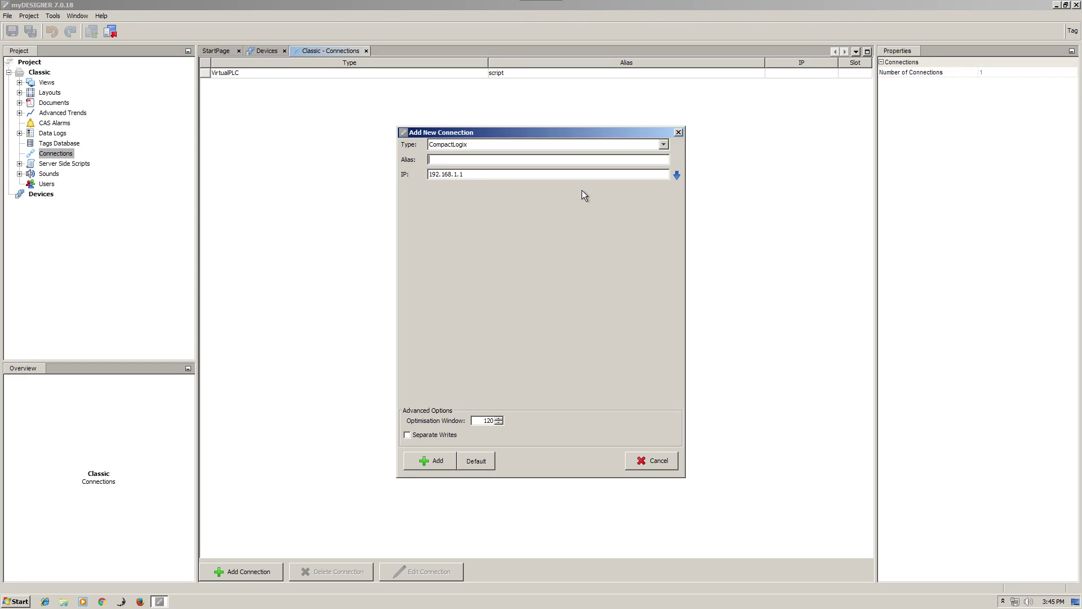
left_click(664, 146)
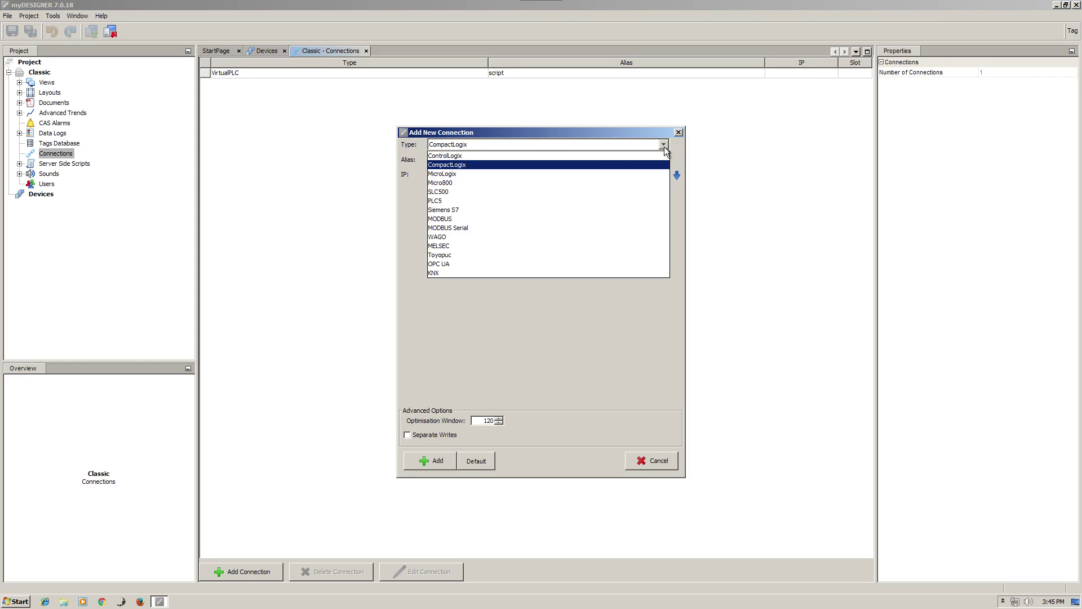
left_click(480, 218)
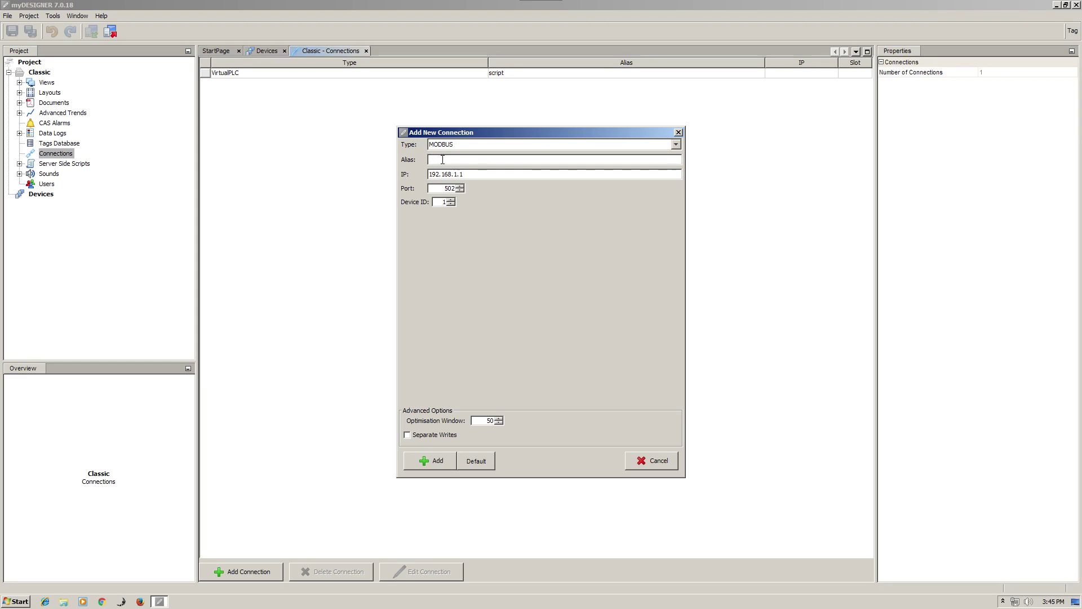
type("Classic")
left_click(480, 175)
key("BackSpace")
key("BackSpace")
key("BackSpace")
type("5.102")
left_click(431, 460)
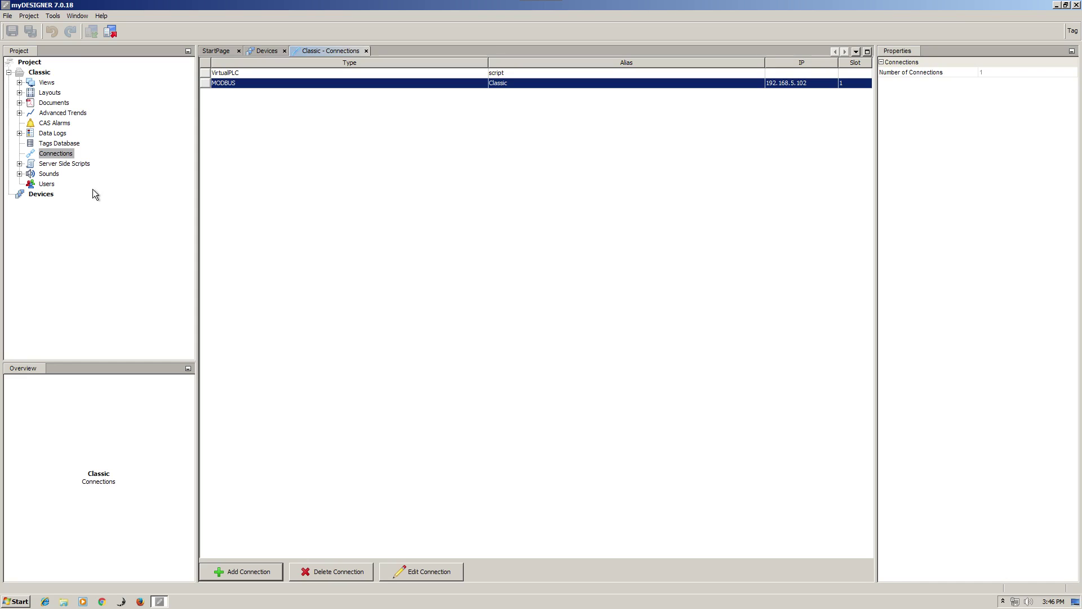
Step: Open the Classic project's Tags Database and show the properties of its Views
left_click(19, 83)
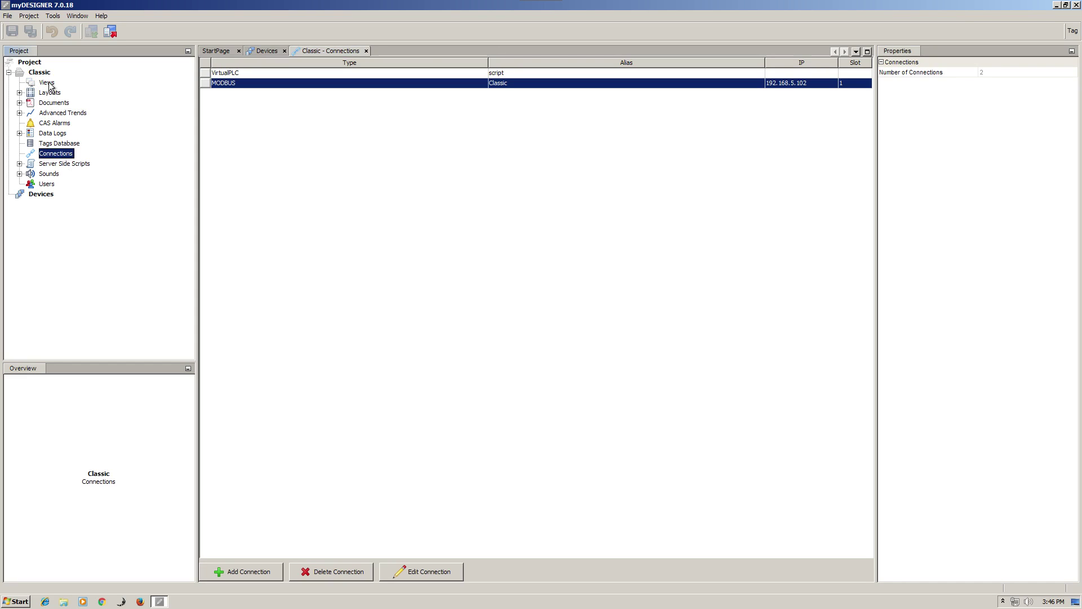
left_click(49, 145)
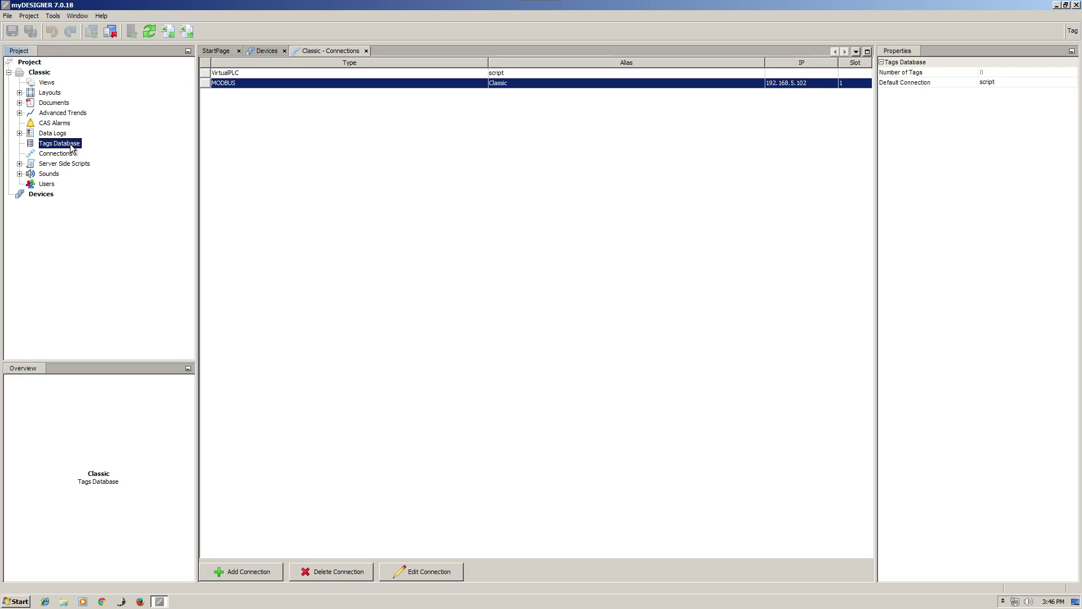
double_click(72, 144)
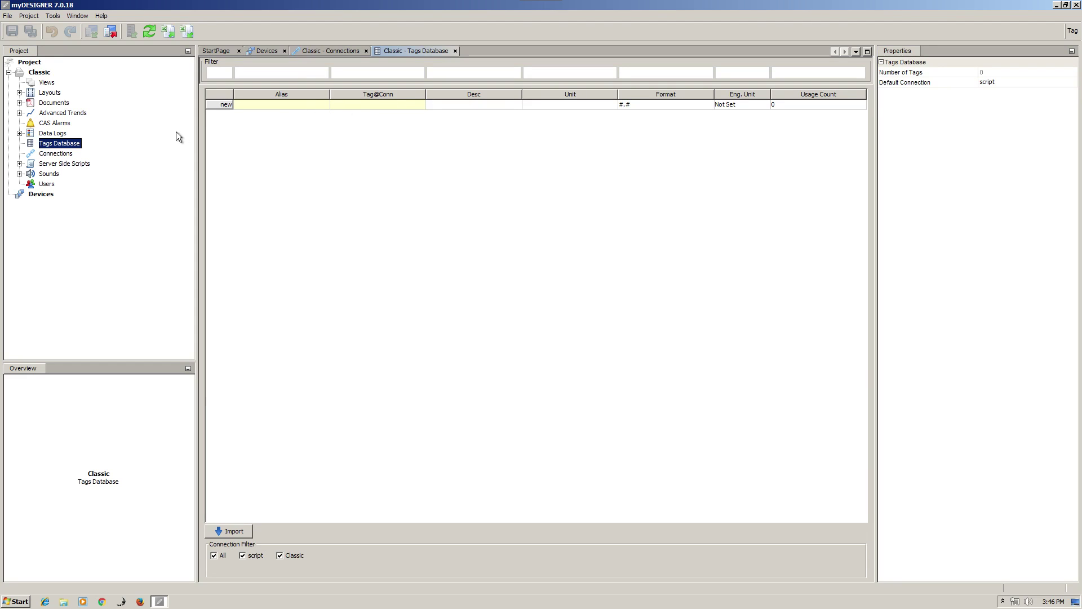
left_click(45, 83)
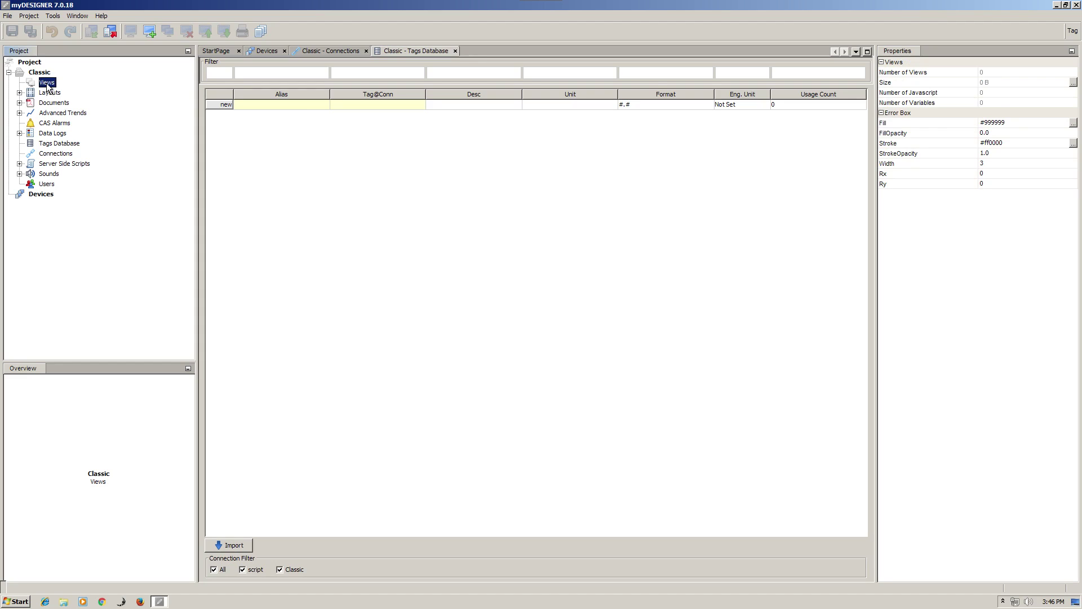
Step: Add a new view named Classic Monitor with the description "Classic monitor app" to the Classic project
right_click(47, 85)
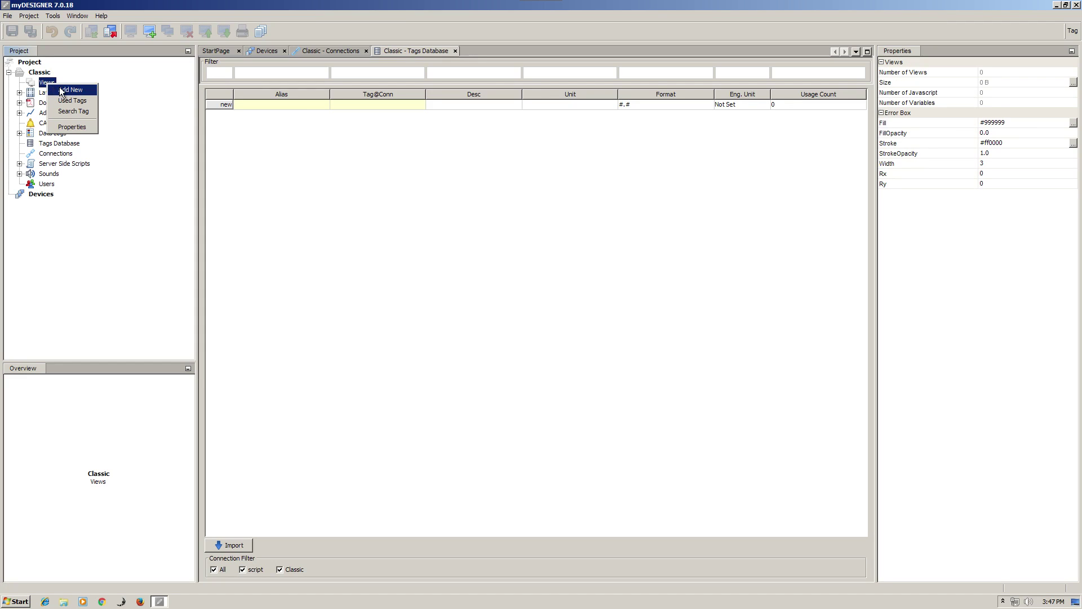
left_click(60, 90)
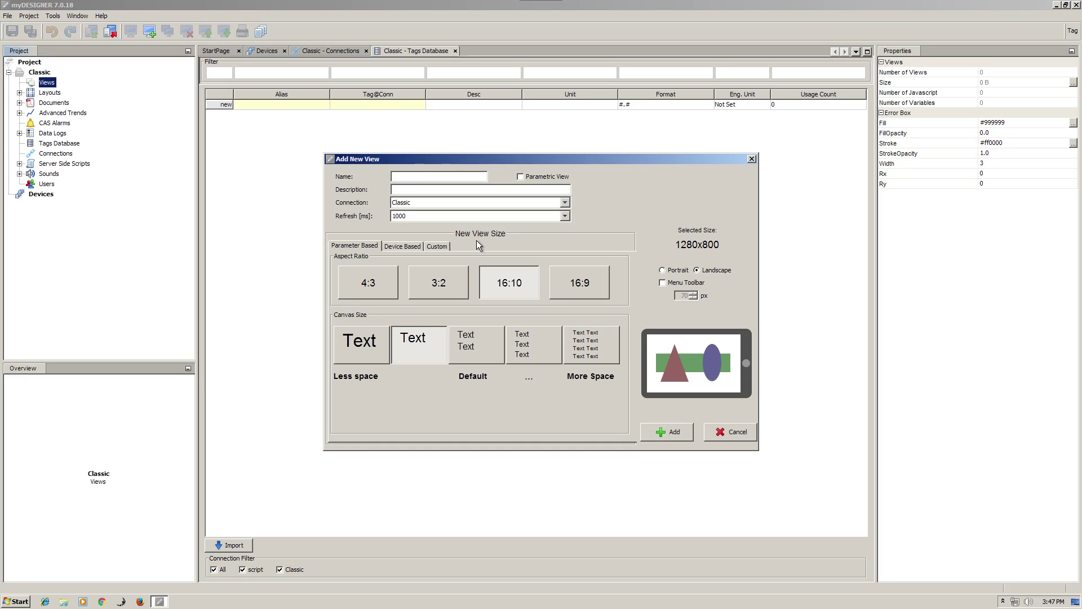
type("Claa")
type("ssi")
type("cMonitor")
left_click(416, 190)
type("Classic monitor app")
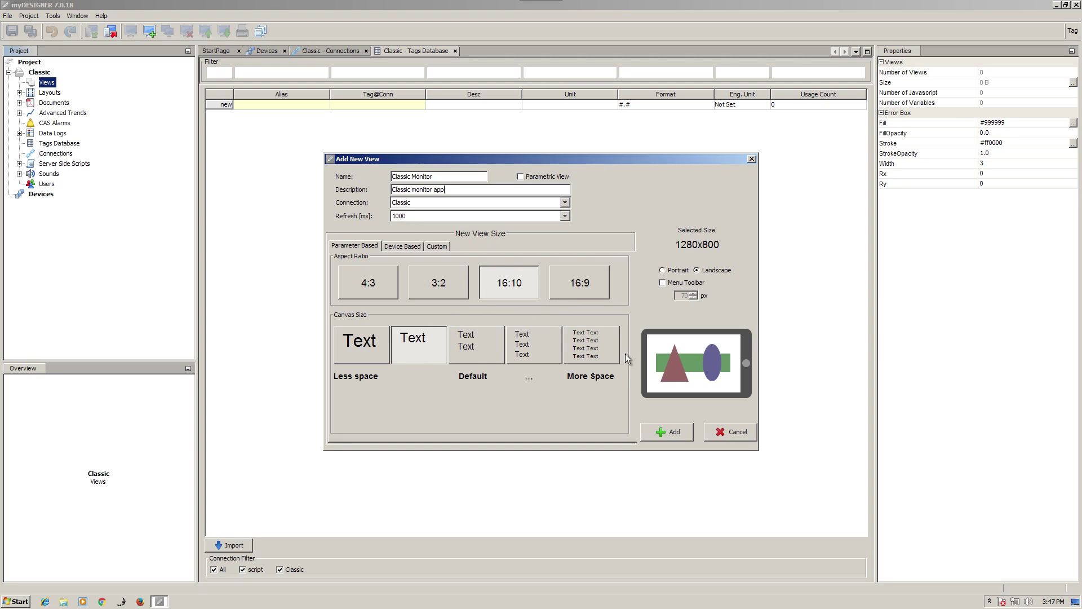
left_click(672, 432)
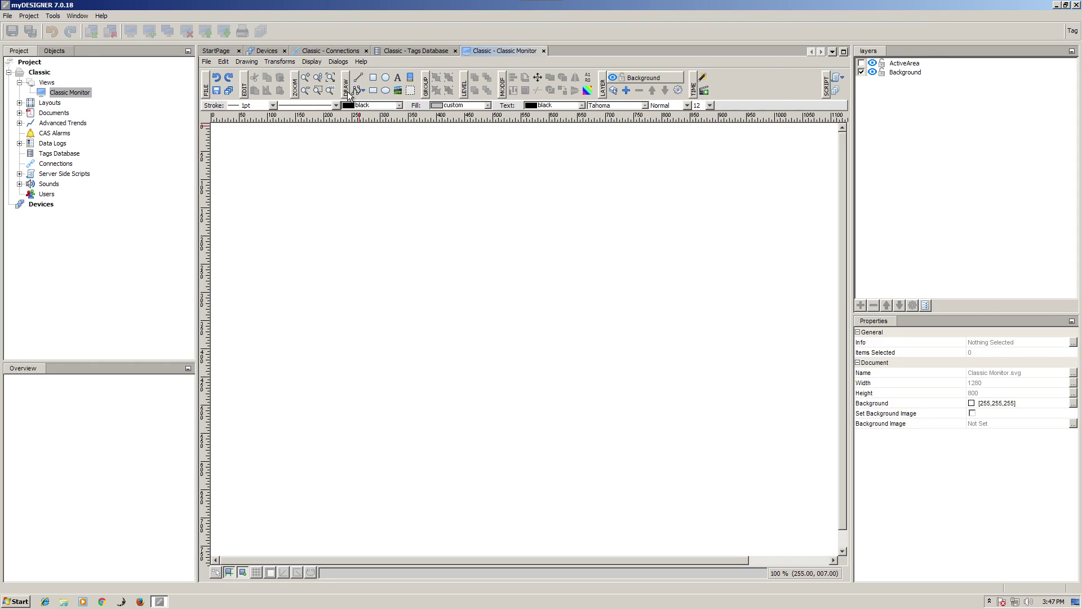
Step: Open the component library for the Classic Monitor view and choose the Digital 1 gauge
left_click(411, 80)
left_click(411, 81)
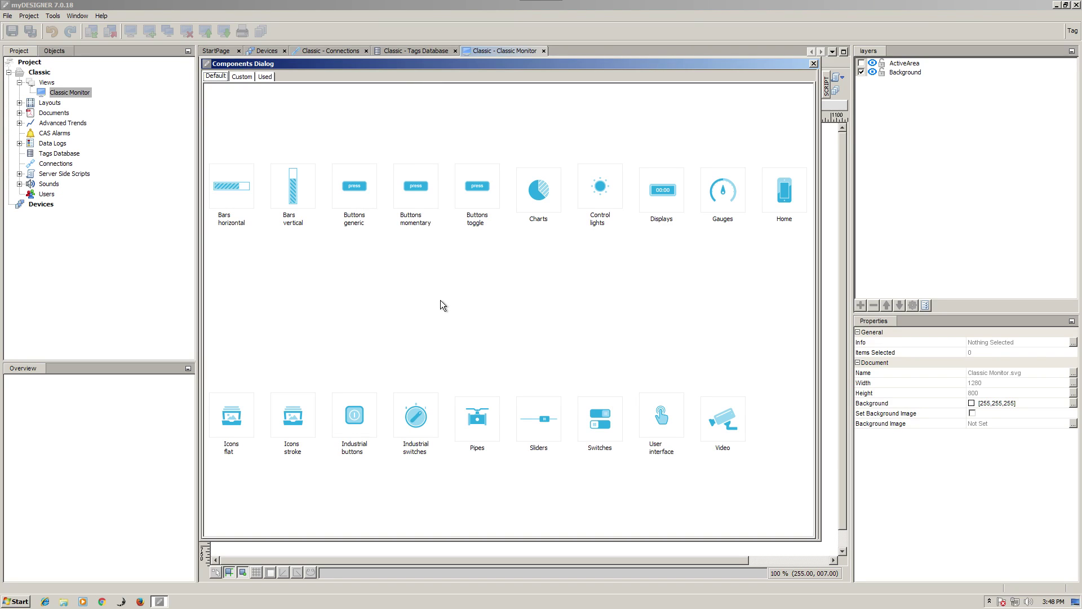
left_click(724, 194)
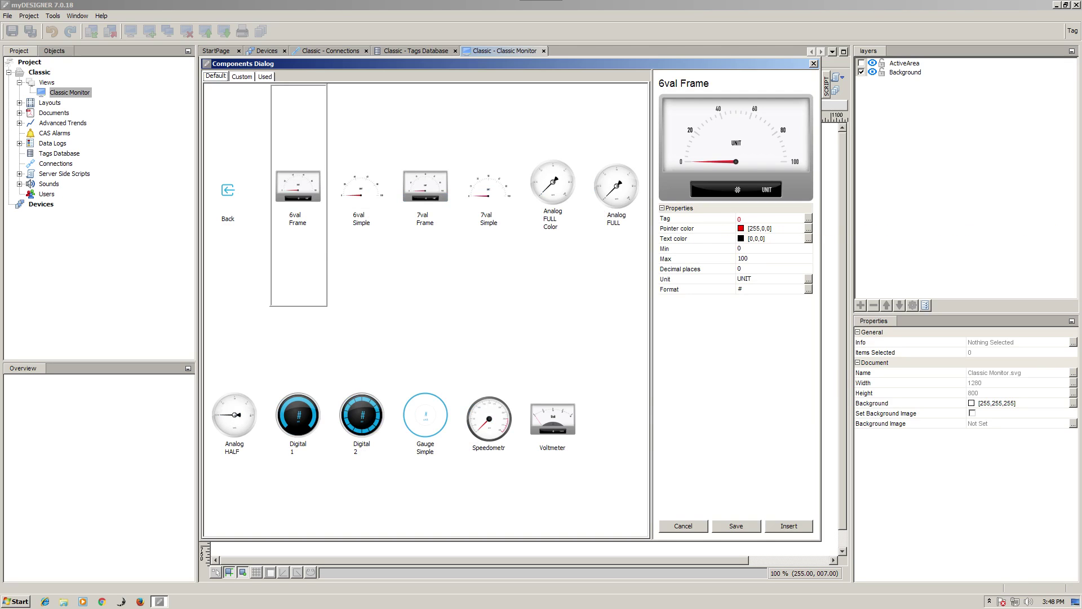
left_click(293, 420)
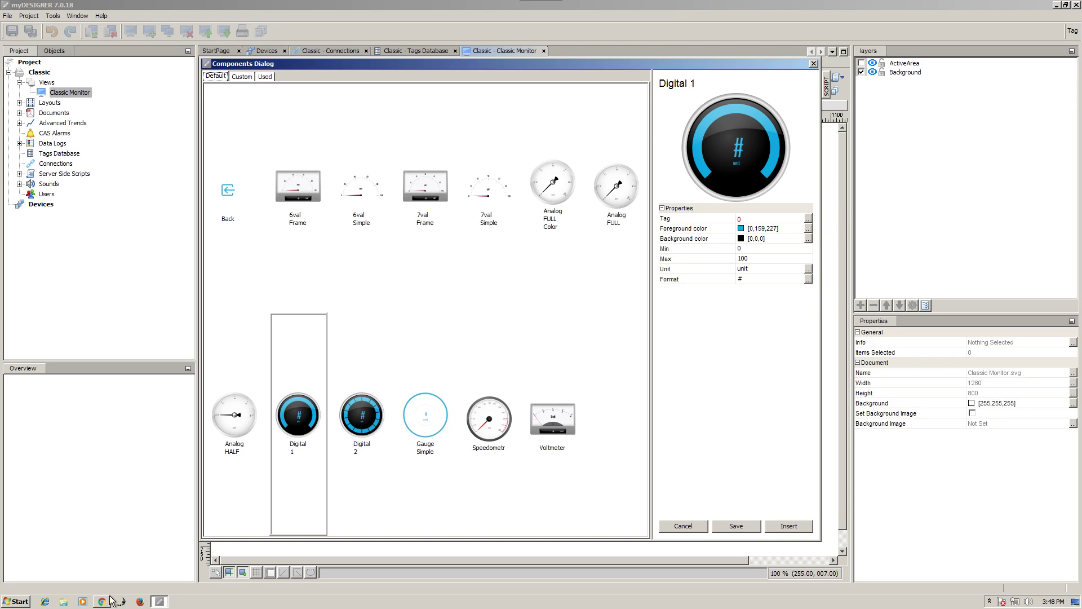
Step: Open the Classic Essential Info text file from C:\Installs\Temp in its default editor and close it again
left_click(62, 601)
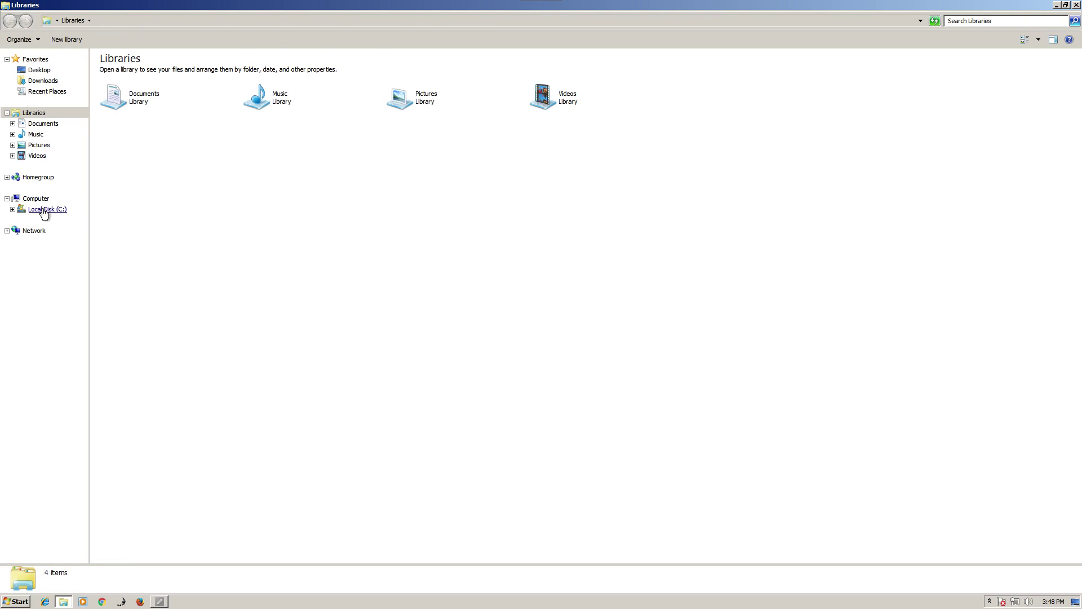
left_click(43, 209)
double_click(121, 96)
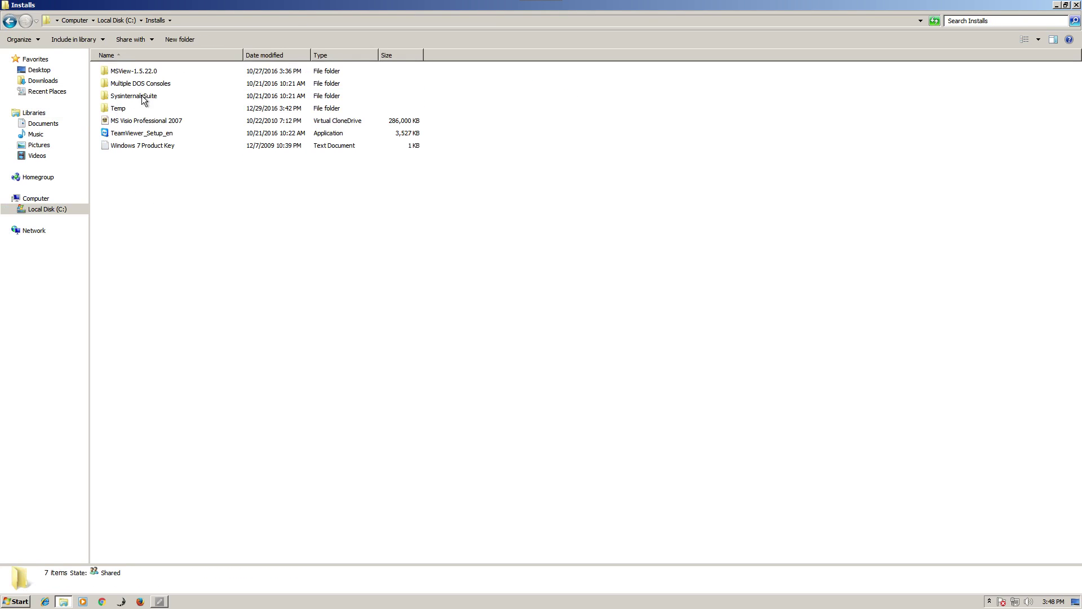
double_click(115, 108)
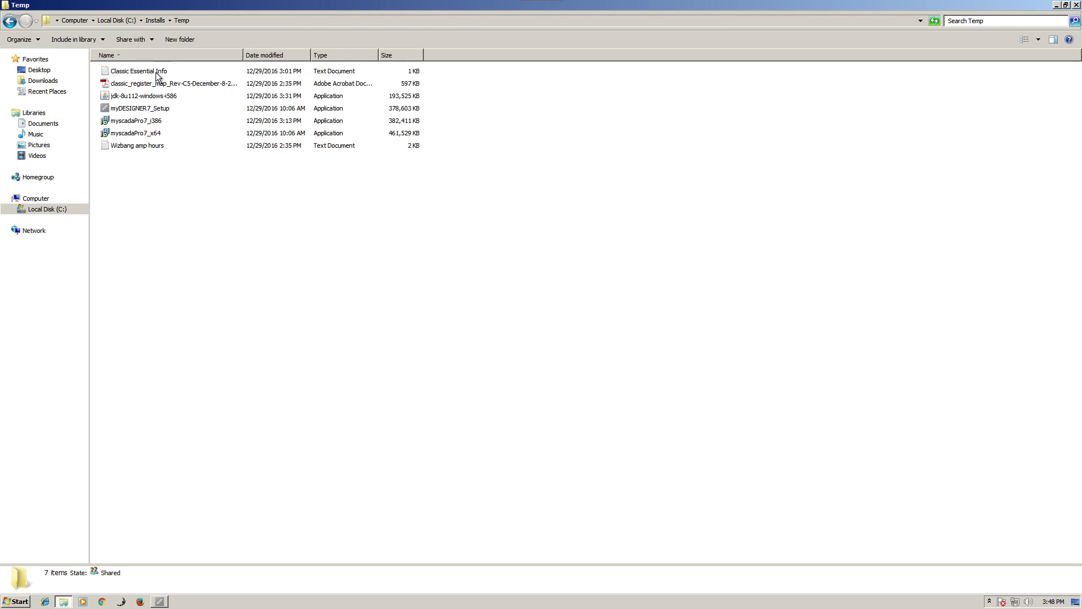
double_click(151, 73)
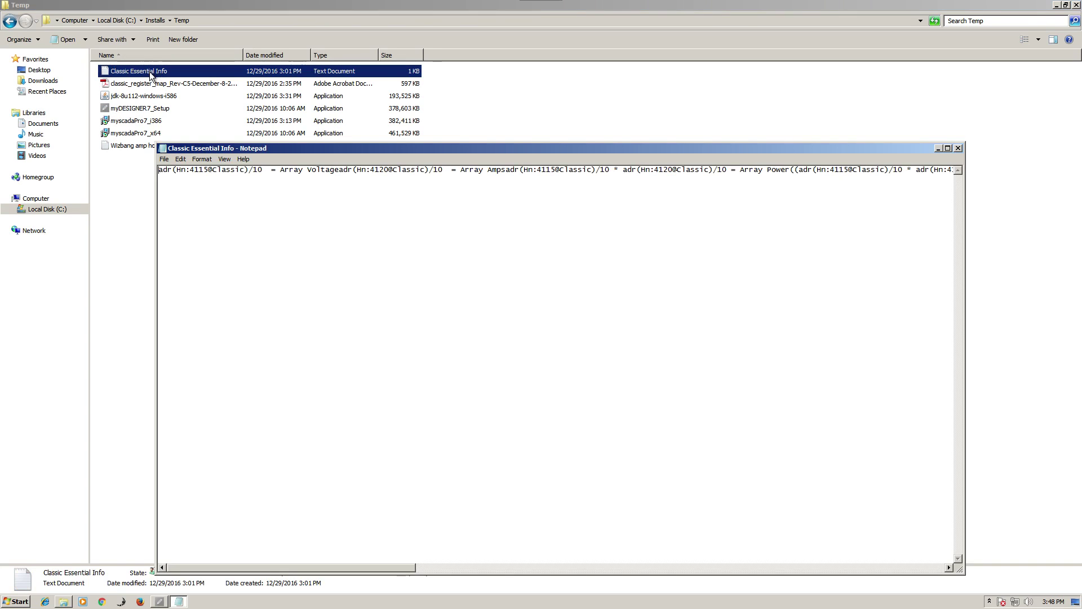
left_click(958, 147)
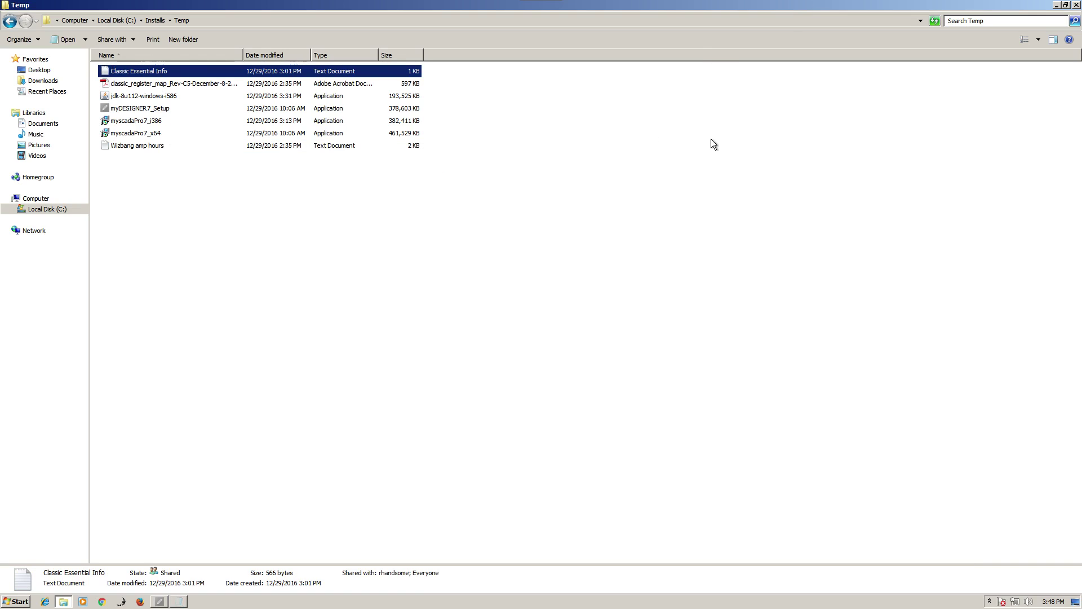
Step: Open Classic Essential Info in WordPad, select the Battery SoC address Hn:4372, and switch back to myDESIGNER
right_click(141, 74)
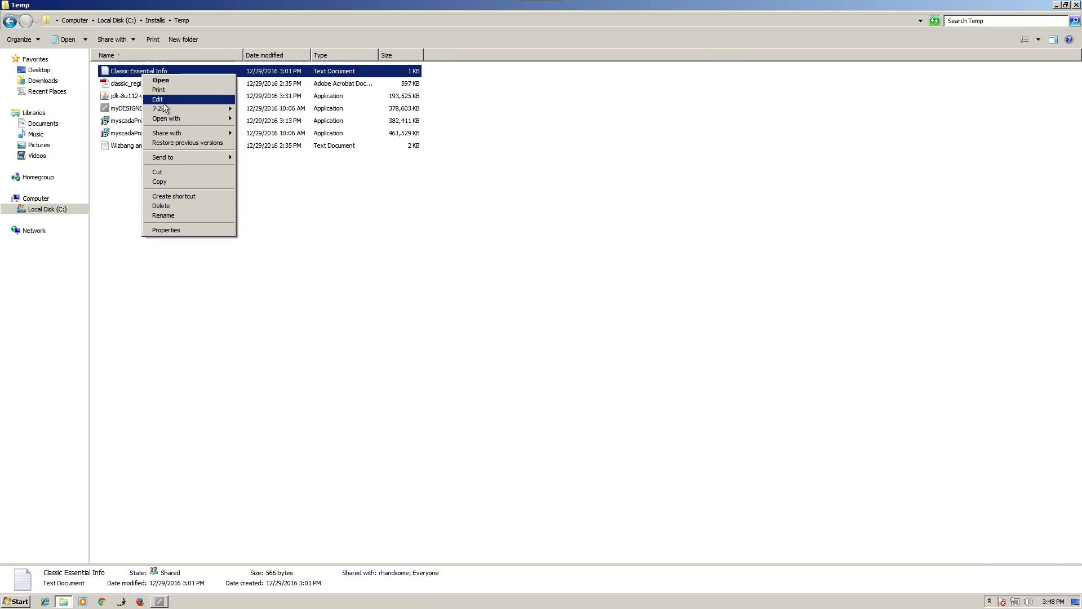
mouse_move(184, 117)
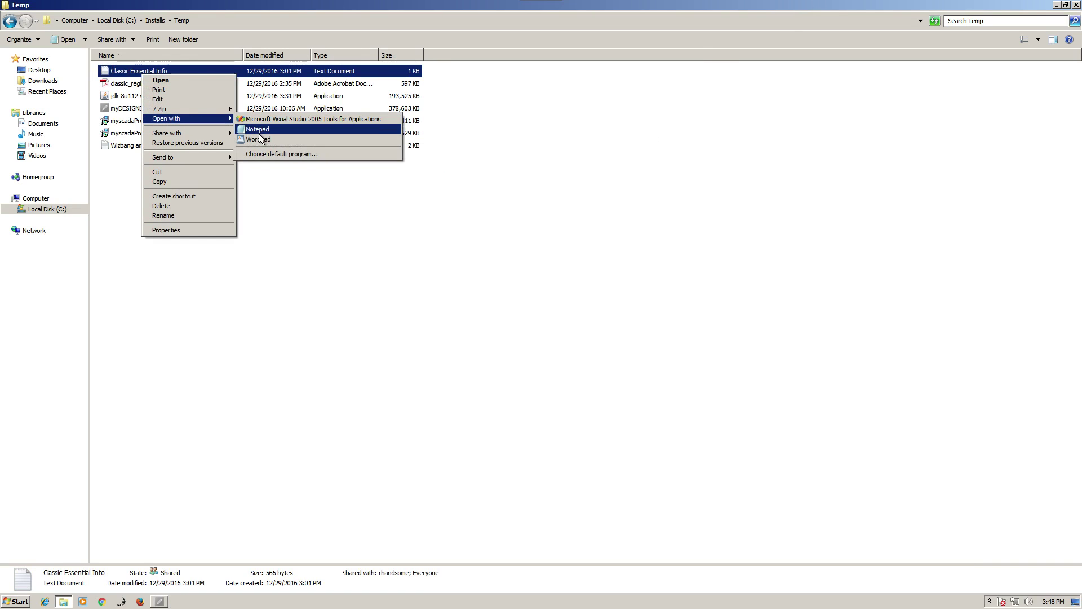
left_click(260, 142)
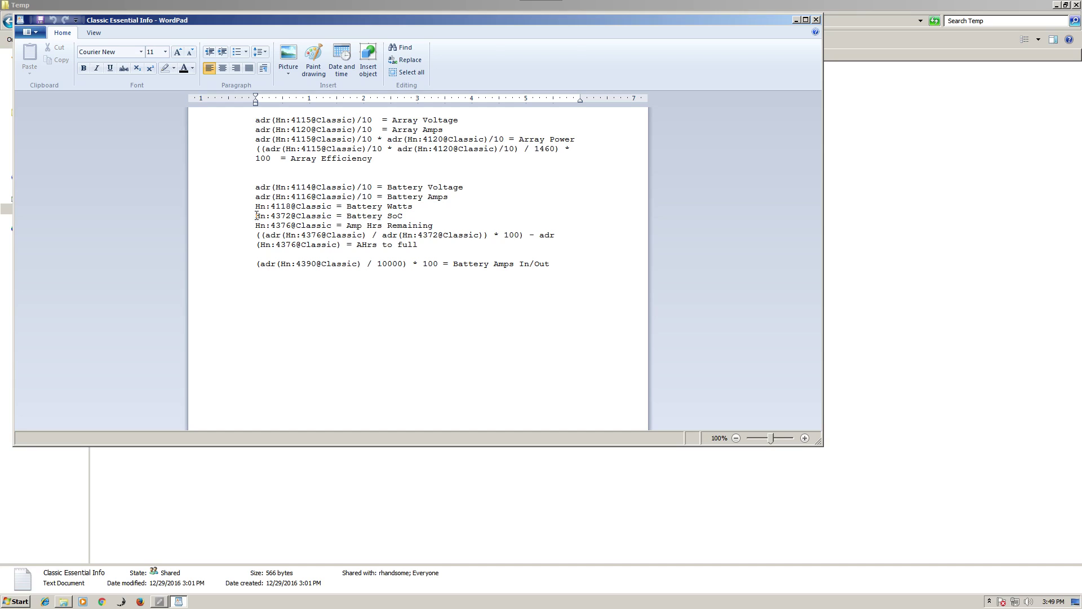
left_click_drag(256, 216, 289, 217)
left_click(160, 602)
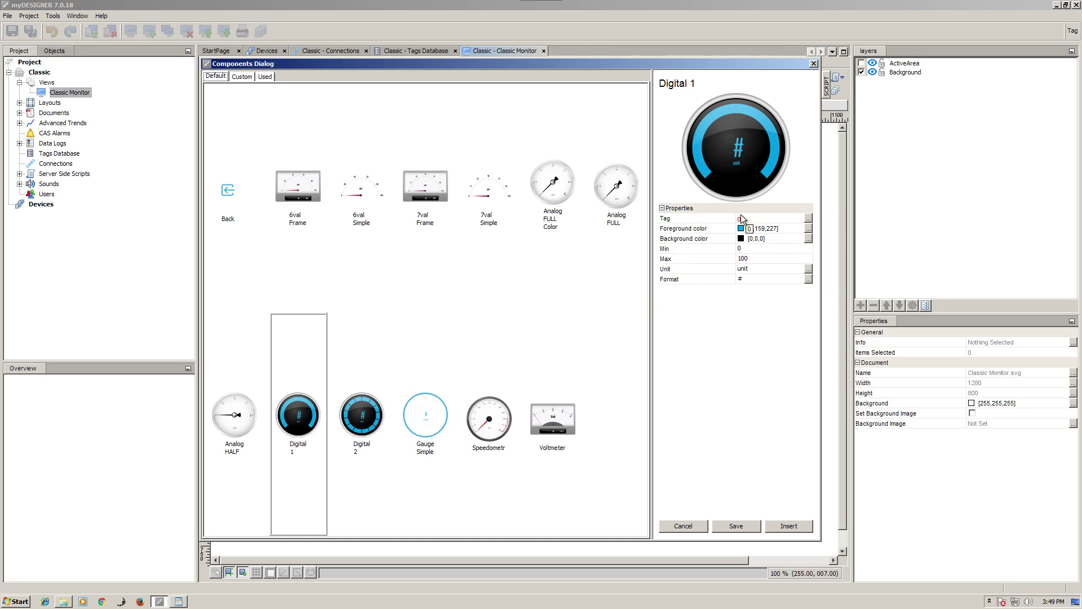
Step: Set the Digital 1 gauge's tag to holding register Hn:4372 of type Int on the Classic connection
left_click(808, 219)
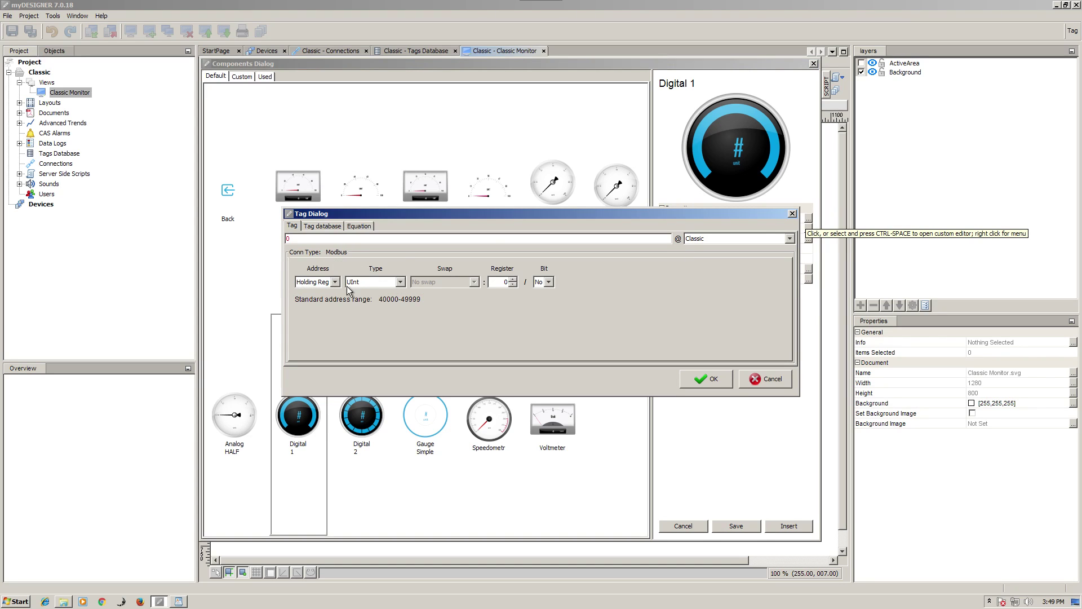
left_click(399, 282)
left_click(365, 302)
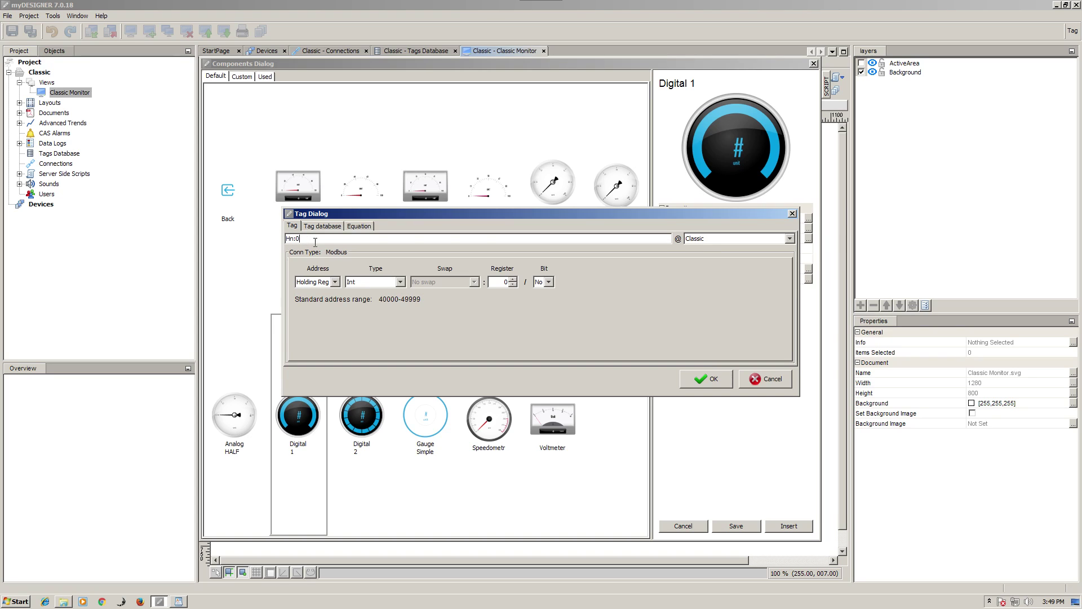
key("BackSpace")
type("4372")
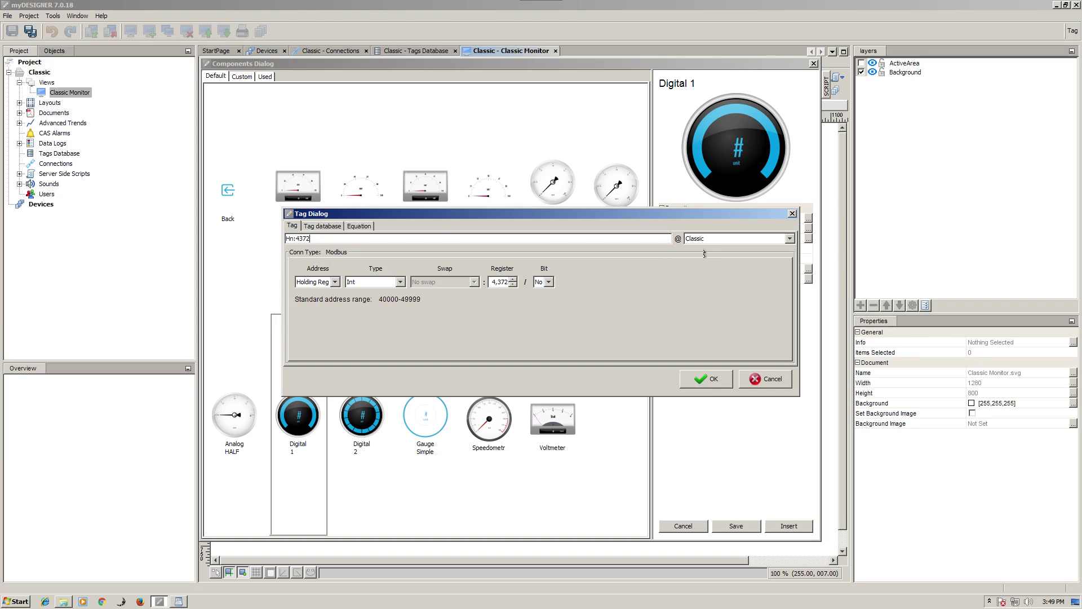
left_click(699, 382)
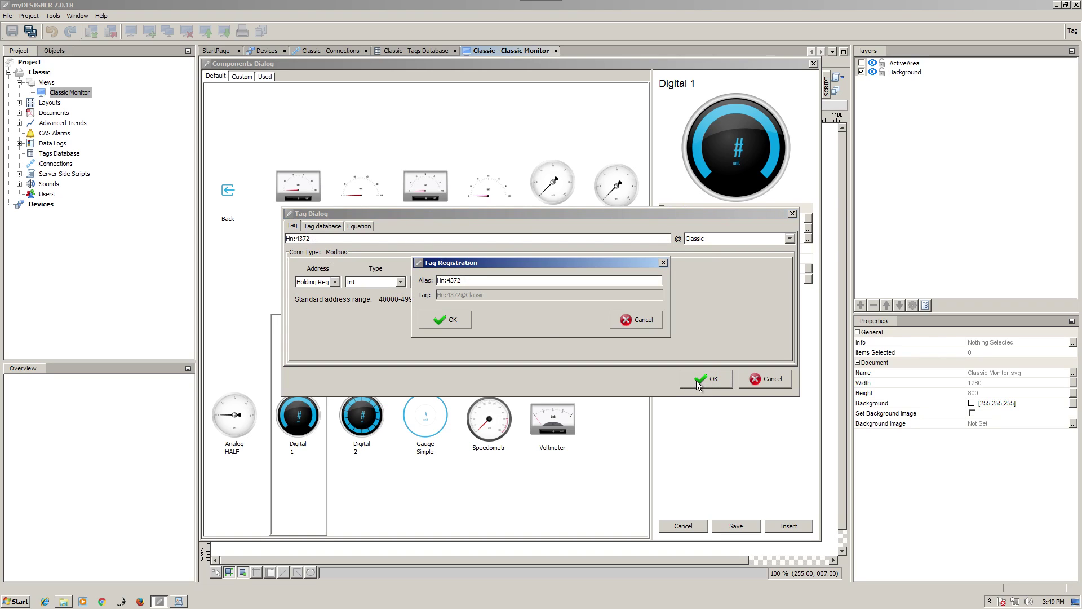
Step: Register the Hn:4372 tag under the alias Battery_SoC, checking its description in the WordPad notes
double_click(462, 280)
left_click(178, 602)
left_click(178, 602)
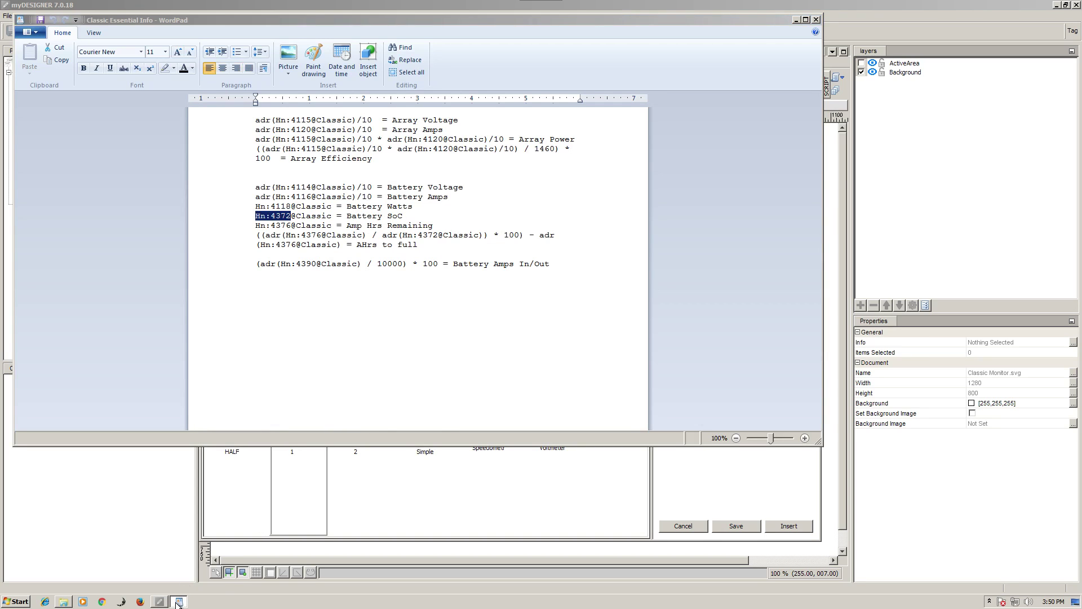
type("Battery")
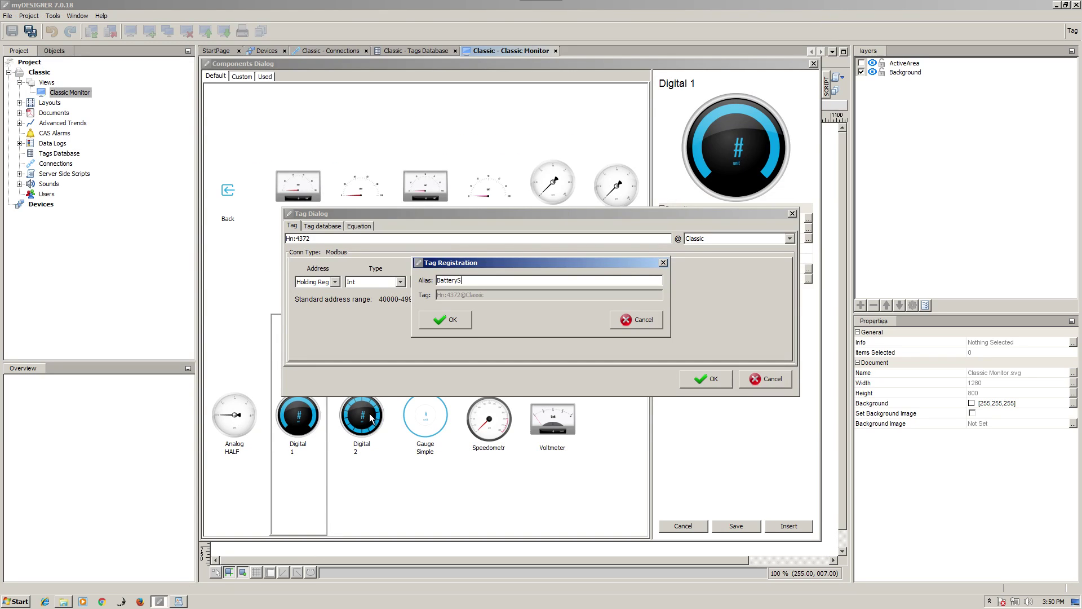
type("_SoC")
left_click(459, 322)
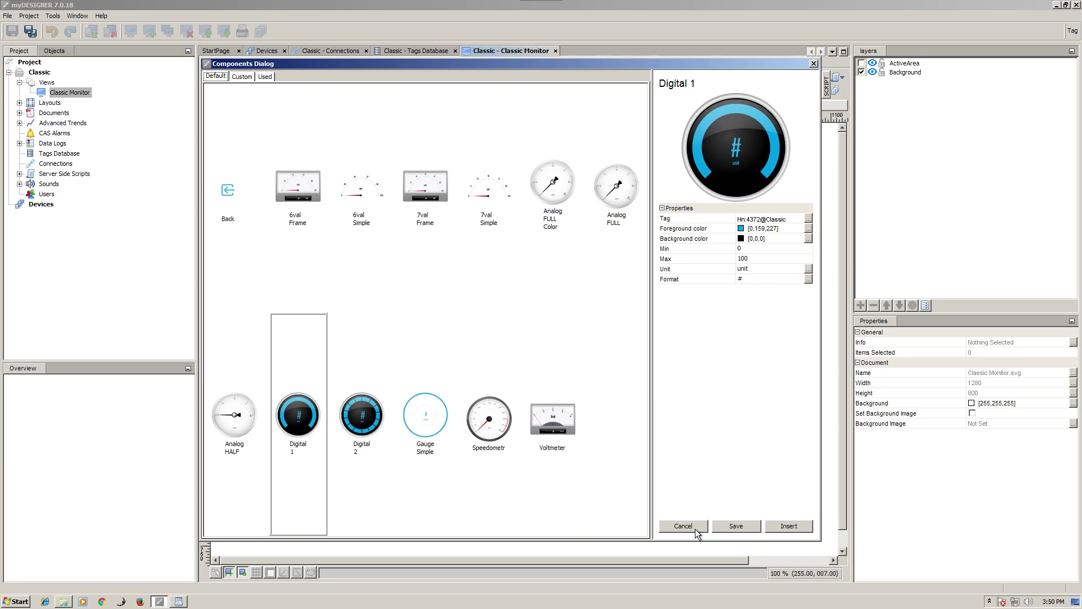
Step: Insert the gauge near the upper-left corner of the canvas, sized about 145 by 145 at about 107, 67
left_click(786, 528)
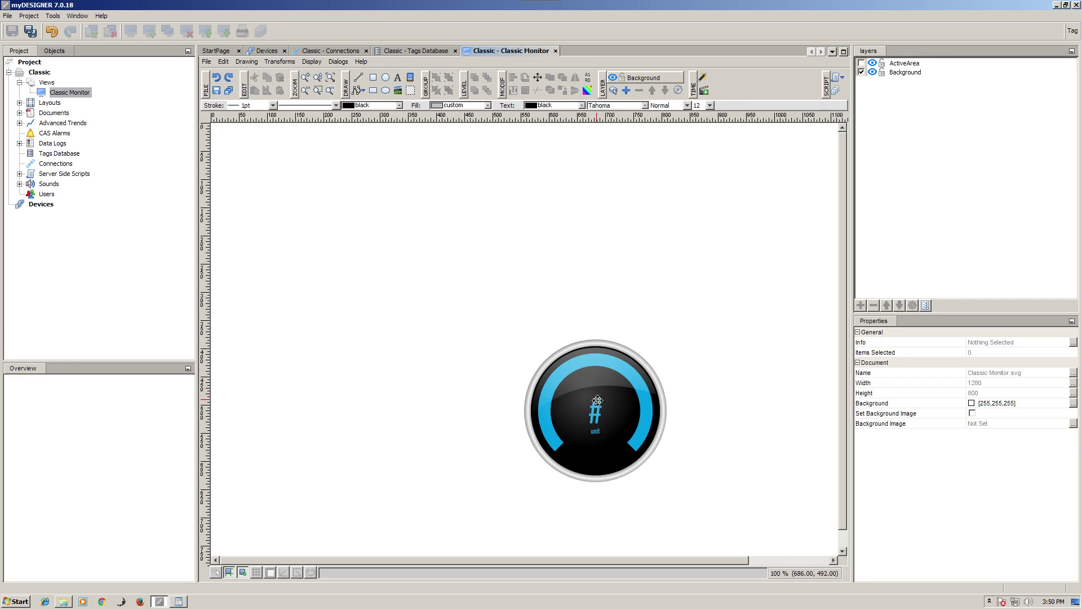
left_click_drag(597, 401, 319, 214)
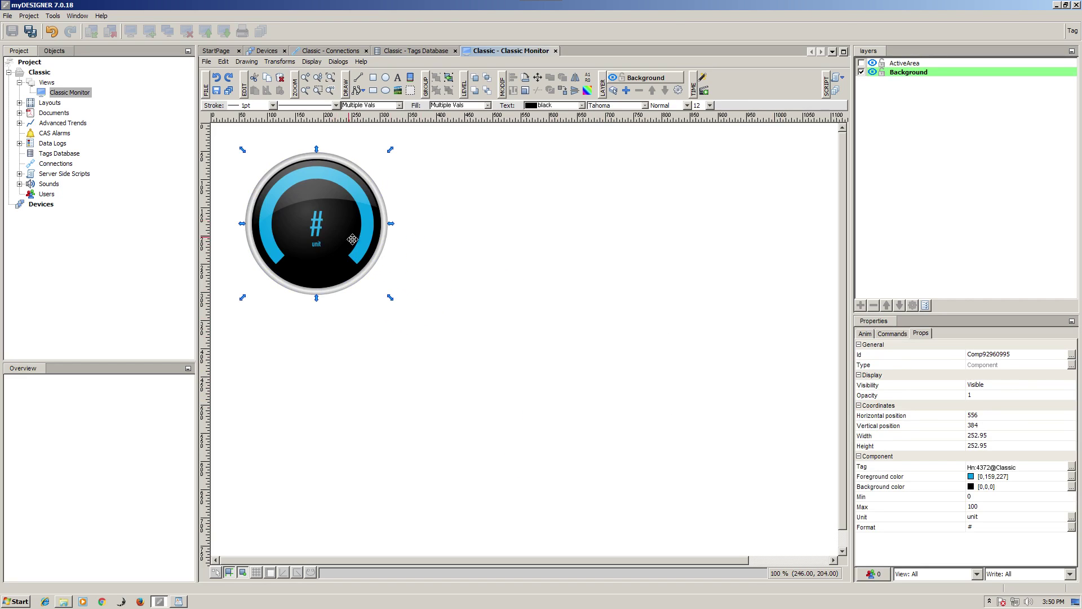
left_click_drag(391, 298, 331, 237)
left_click_drag(269, 193, 294, 202)
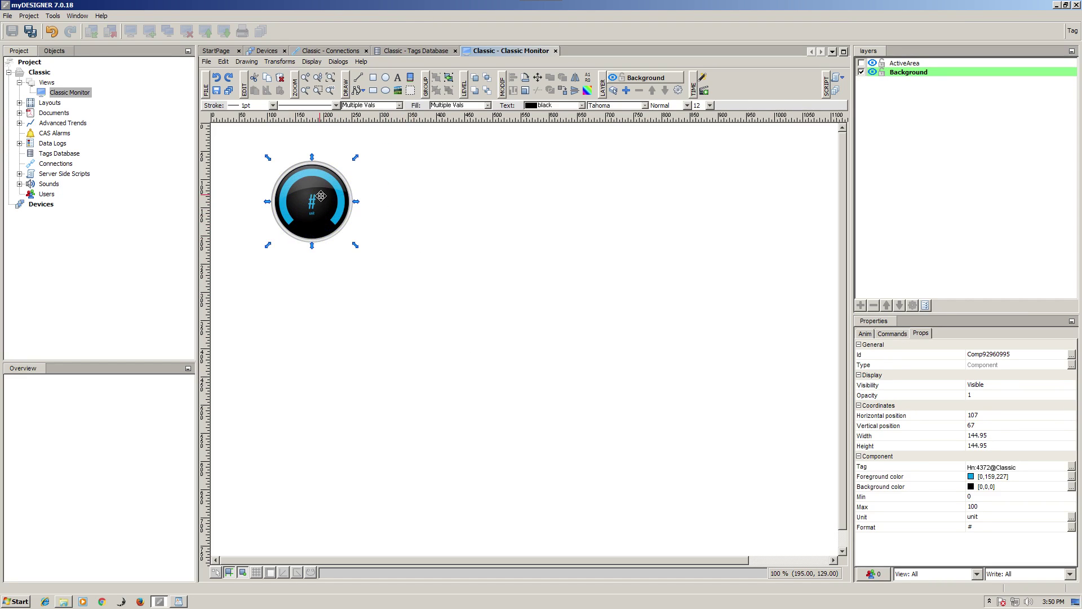
left_click(418, 231)
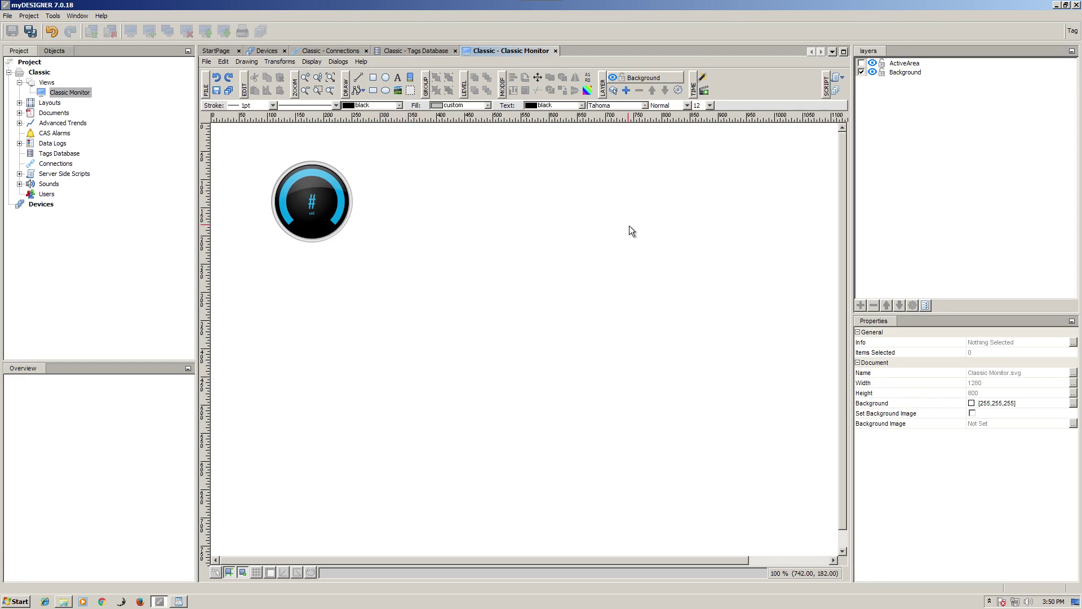
Step: Set the gauge's unit to SoC and its number format to ###
left_click(322, 208)
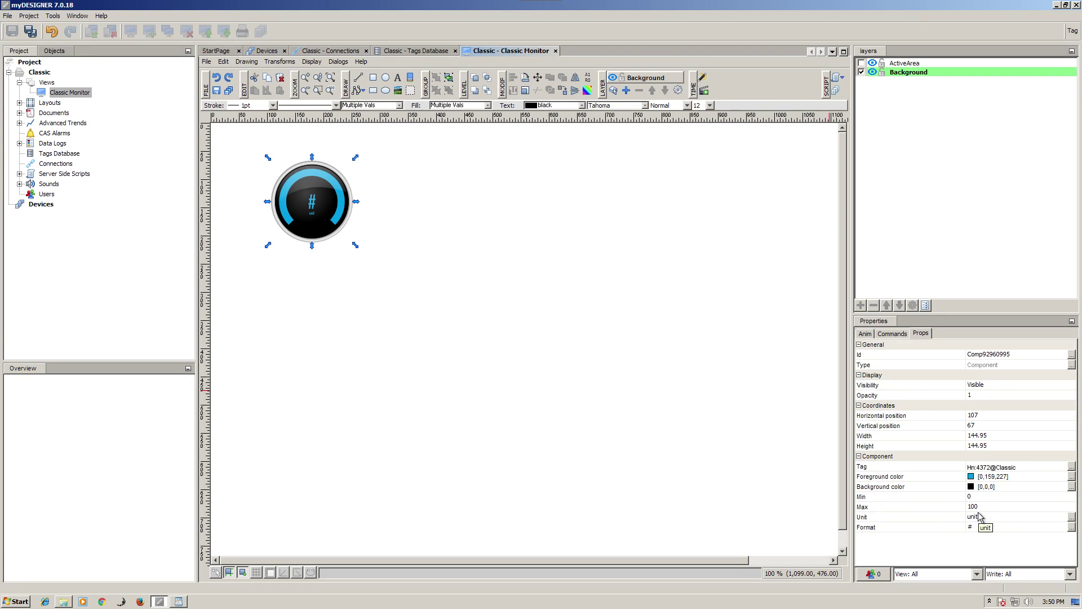
left_click(905, 510)
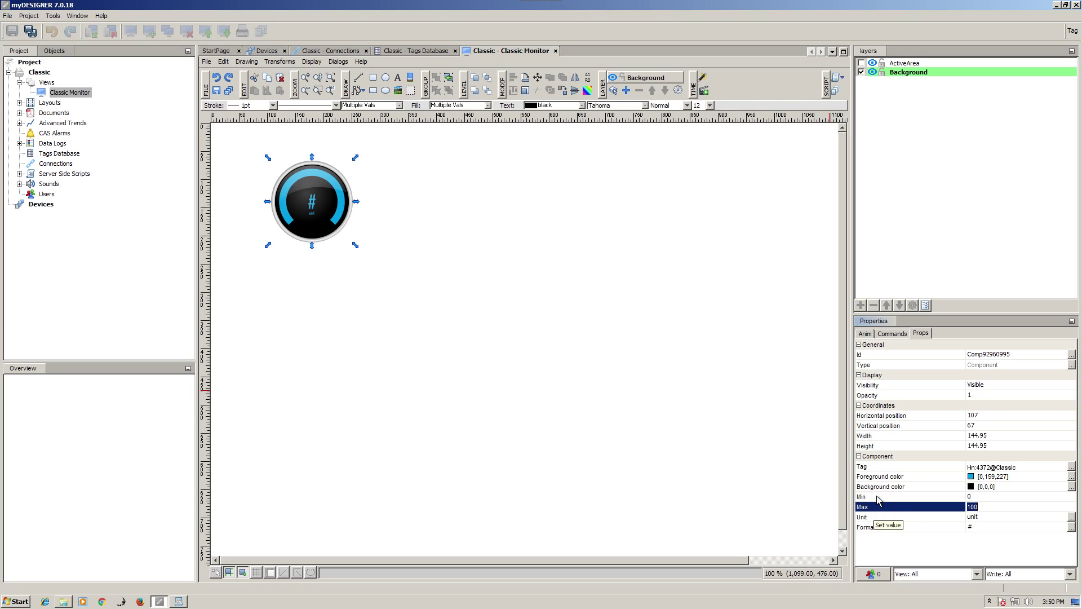
left_click(984, 515)
left_click(984, 515)
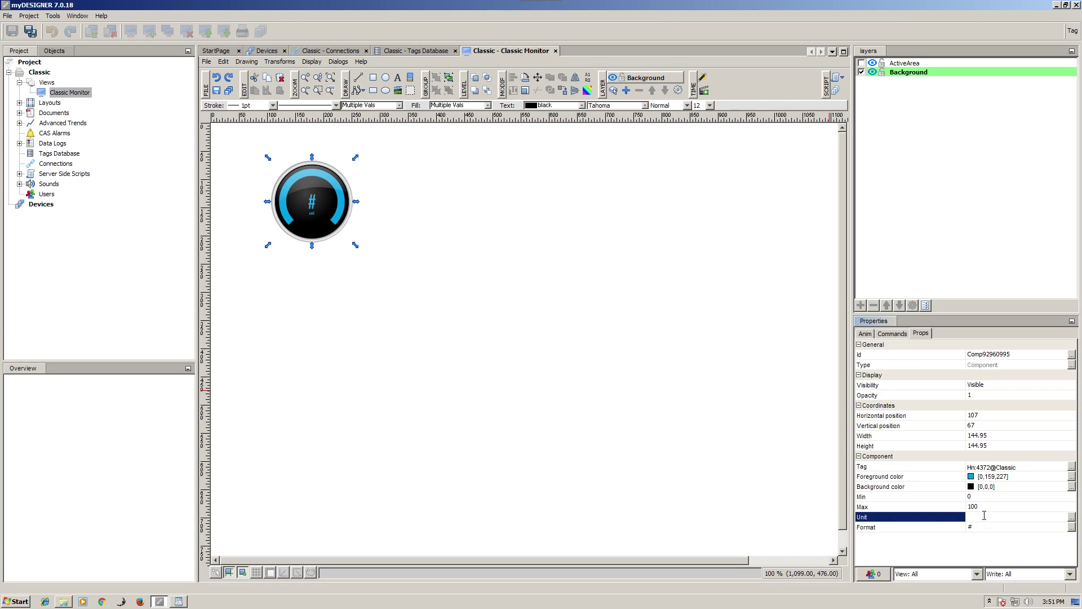
type("SoC")
left_click(978, 526)
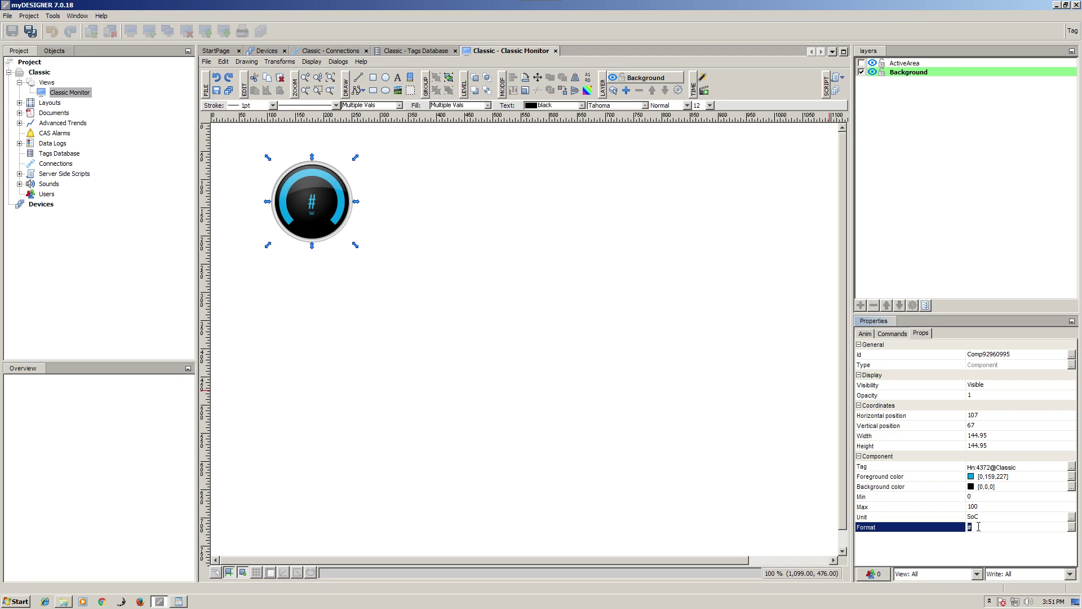
type("##")
left_click(740, 453)
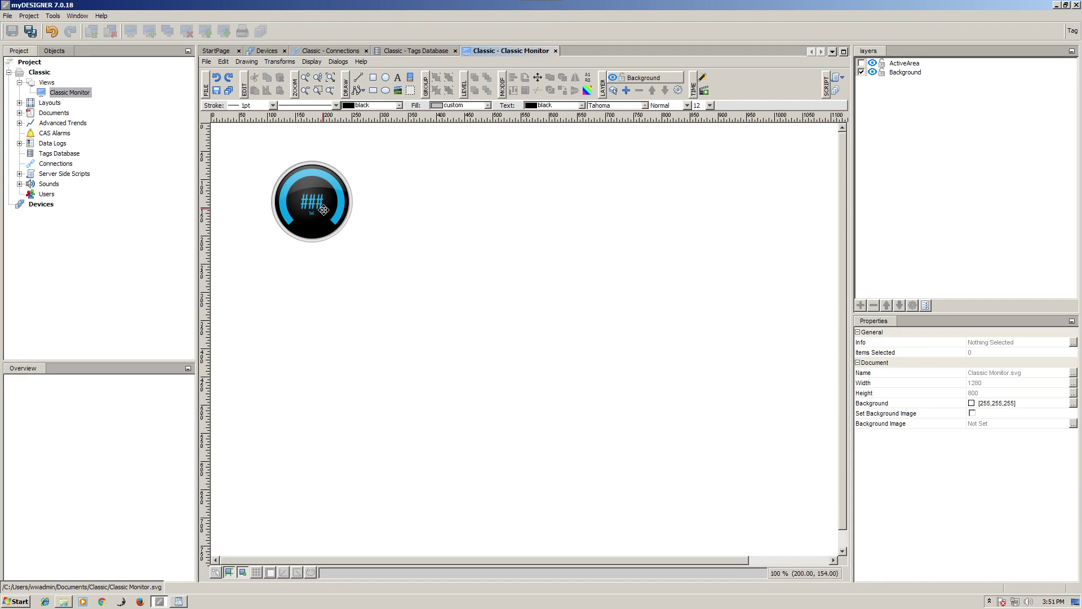
Step: Save the Classic project and download it to This Computer, accepting replacement of the different project on the device
left_click(31, 35)
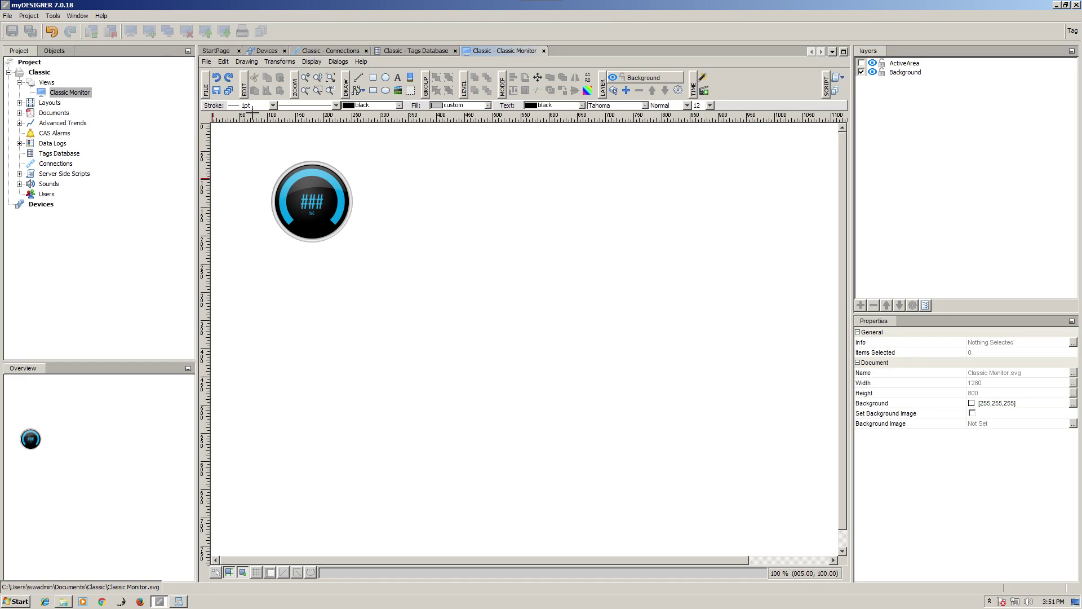
left_click(78, 93)
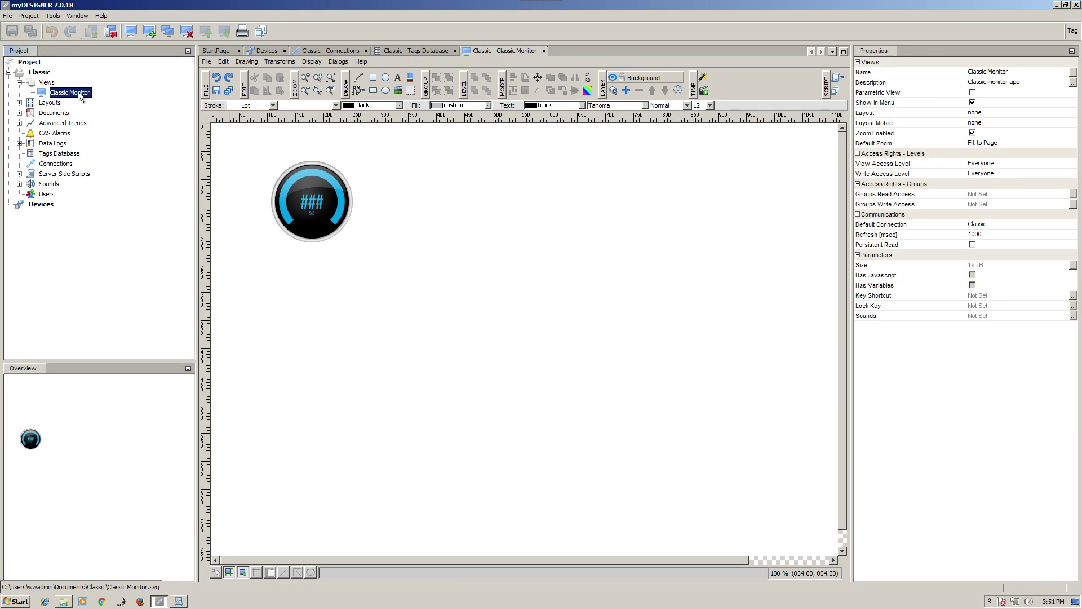
left_click(111, 34)
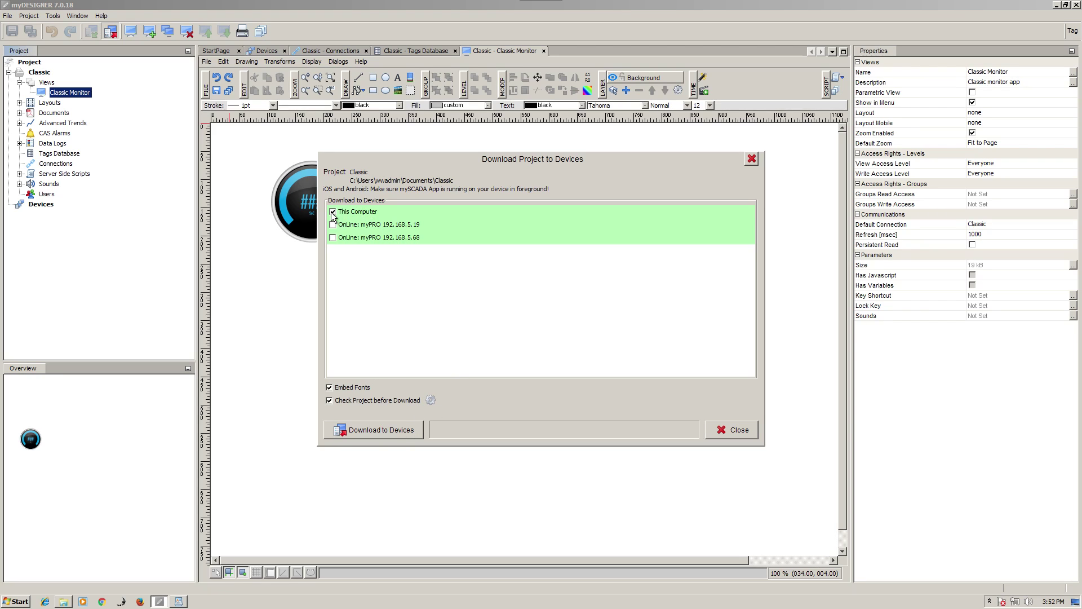
left_click(374, 430)
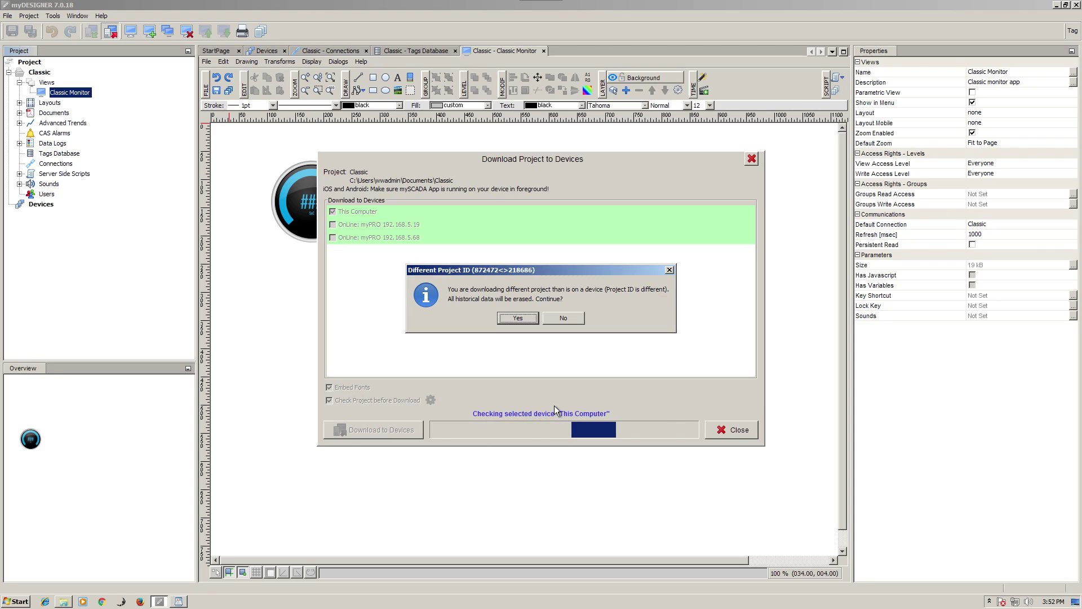
left_click(514, 319)
left_click(541, 318)
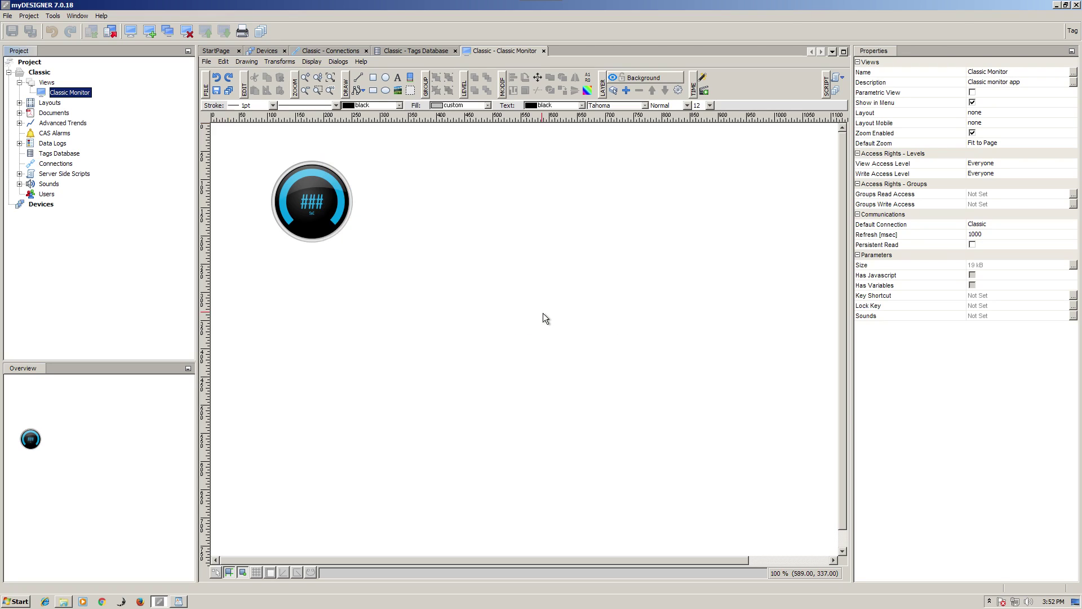
Step: Switch to Chrome, load localhost, accept the non-commercial notice and reload the page to check the live gauge
left_click(102, 602)
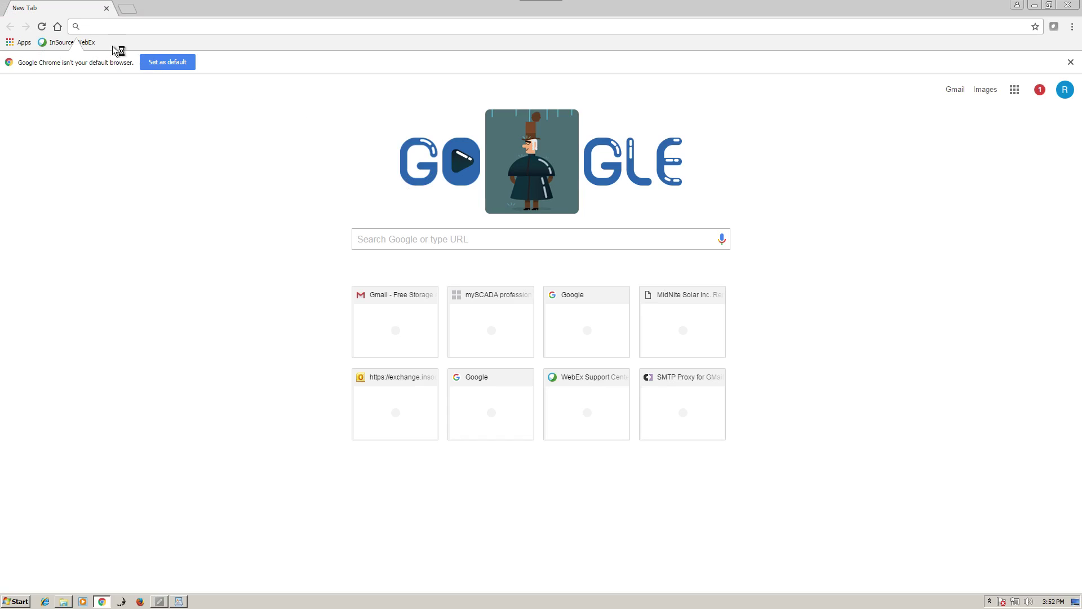
type("local")
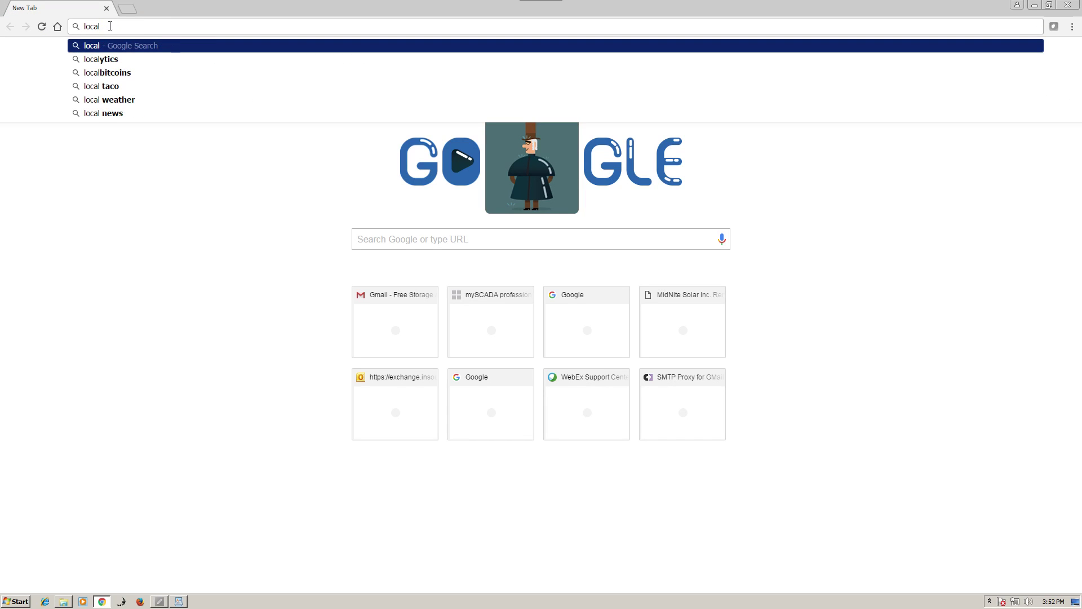
type("host")
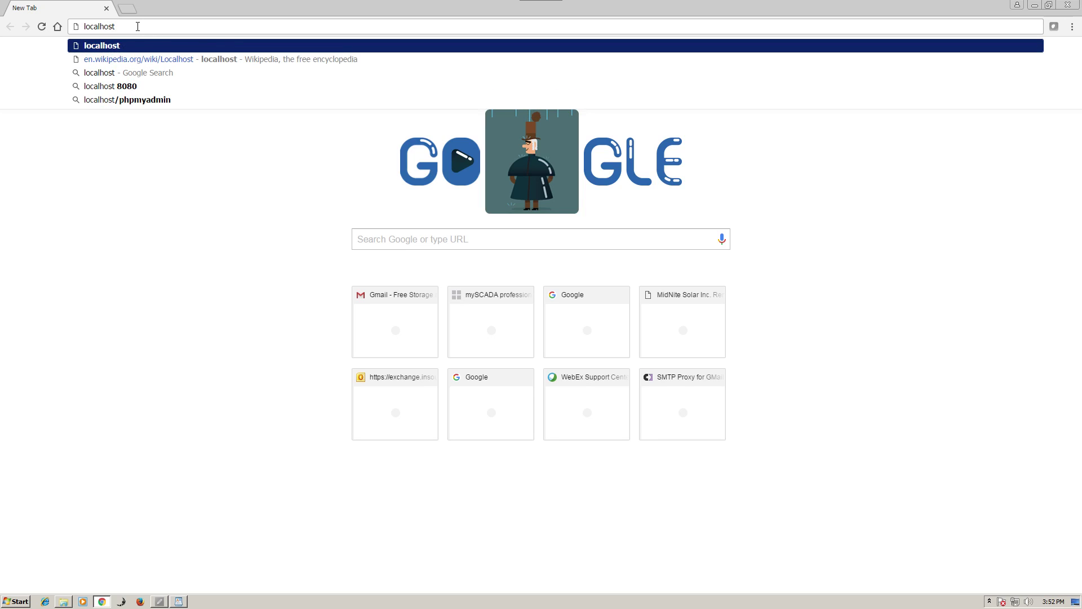
key("Return")
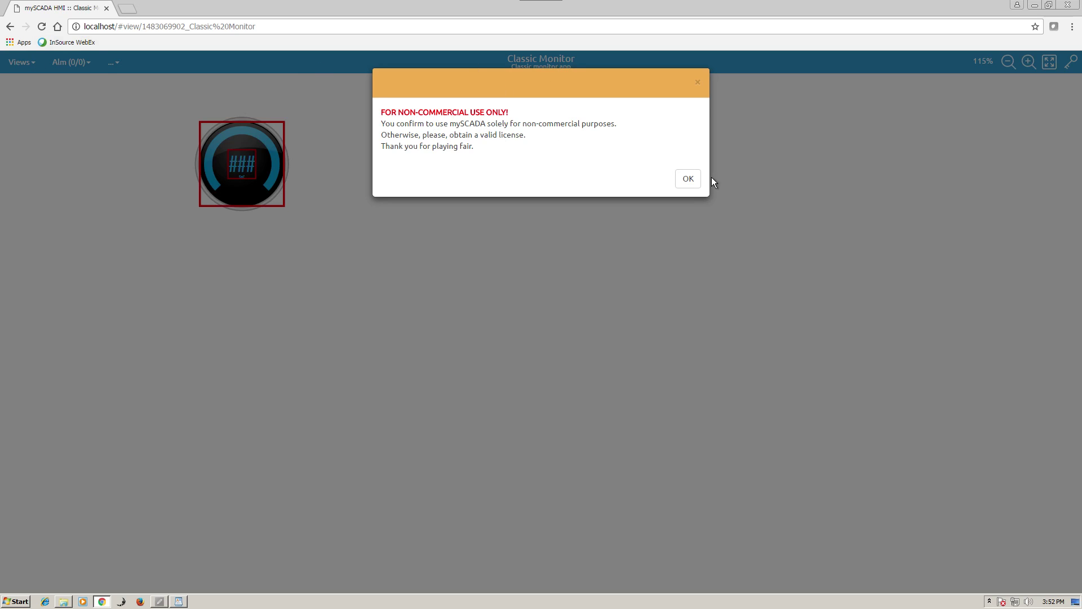
left_click(686, 179)
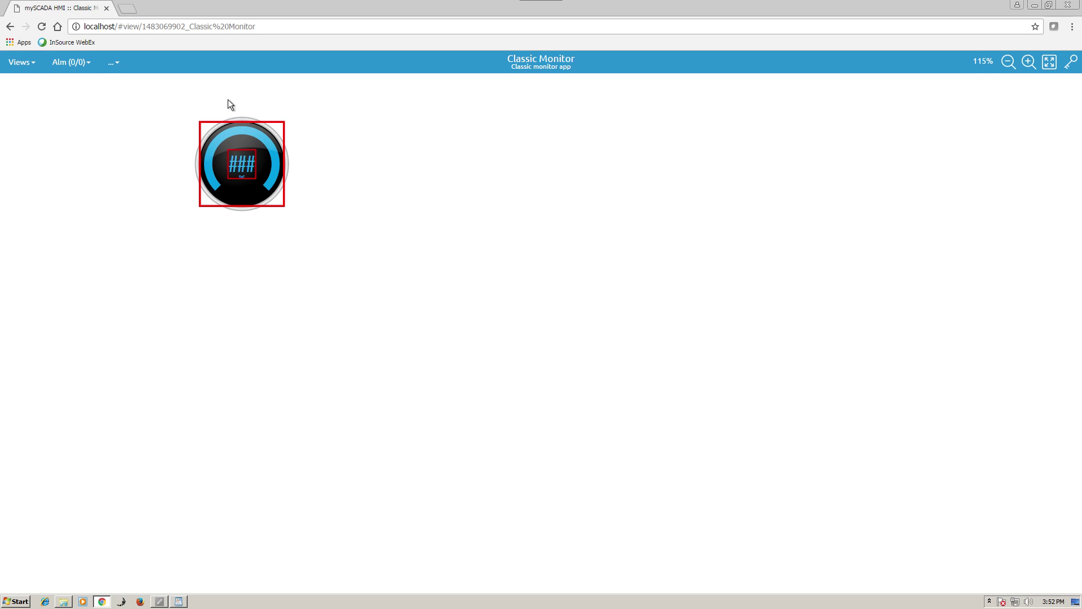
left_click(42, 28)
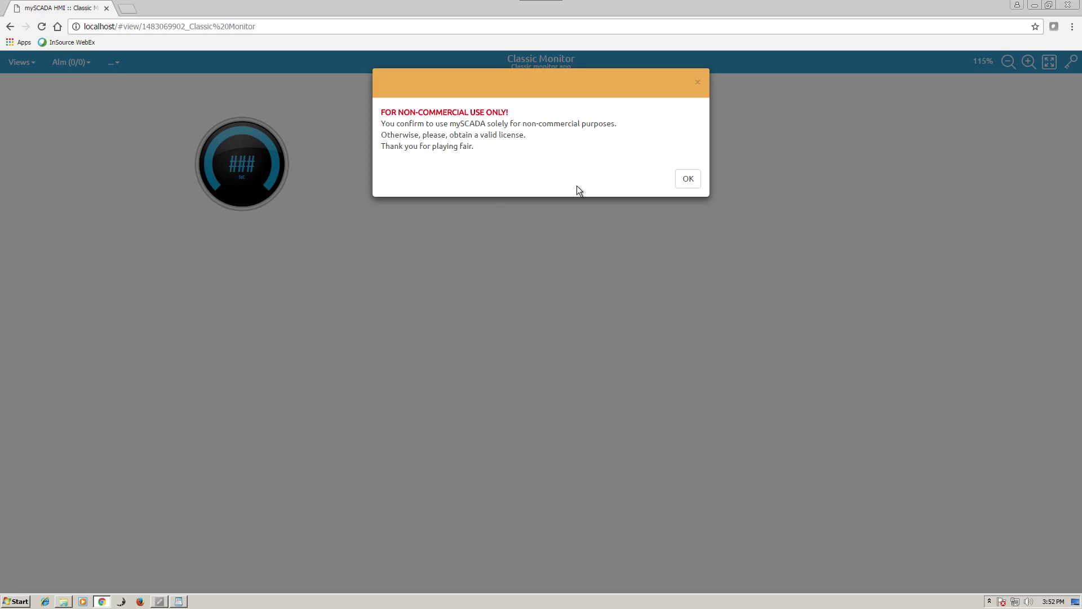
left_click(684, 182)
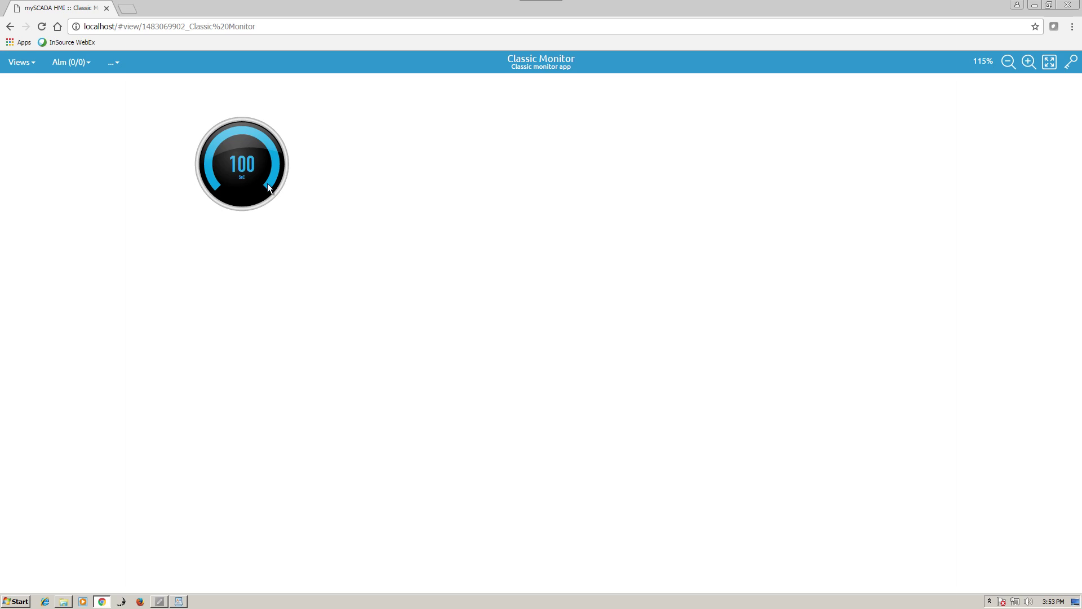
Step: Return to myDESIGNER, duplicate the SoC gauge and place the copy beside it at about 299, 67
left_click(160, 601)
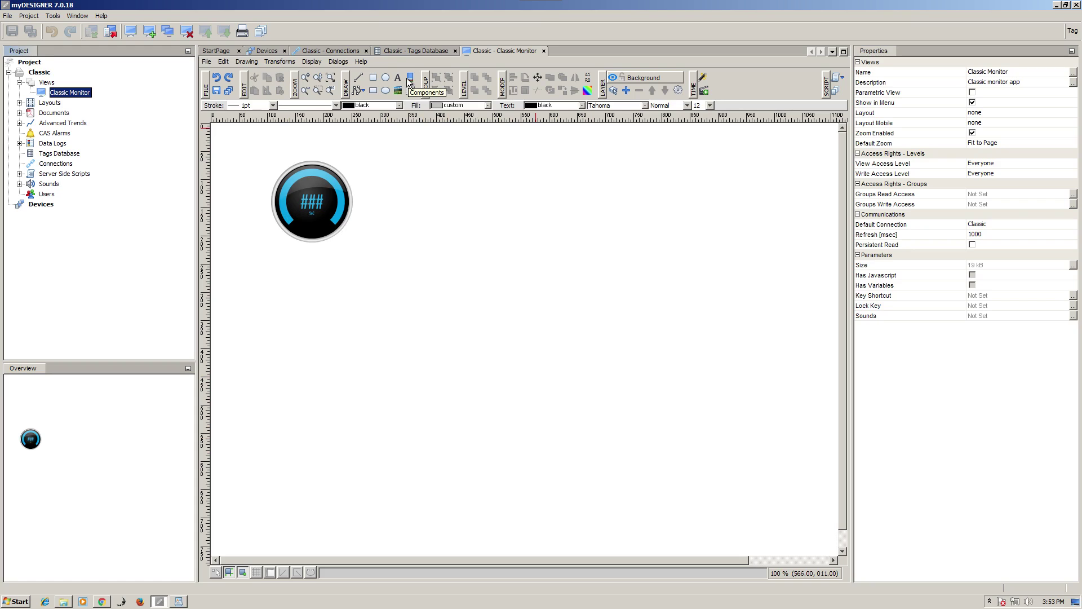
left_click(307, 207)
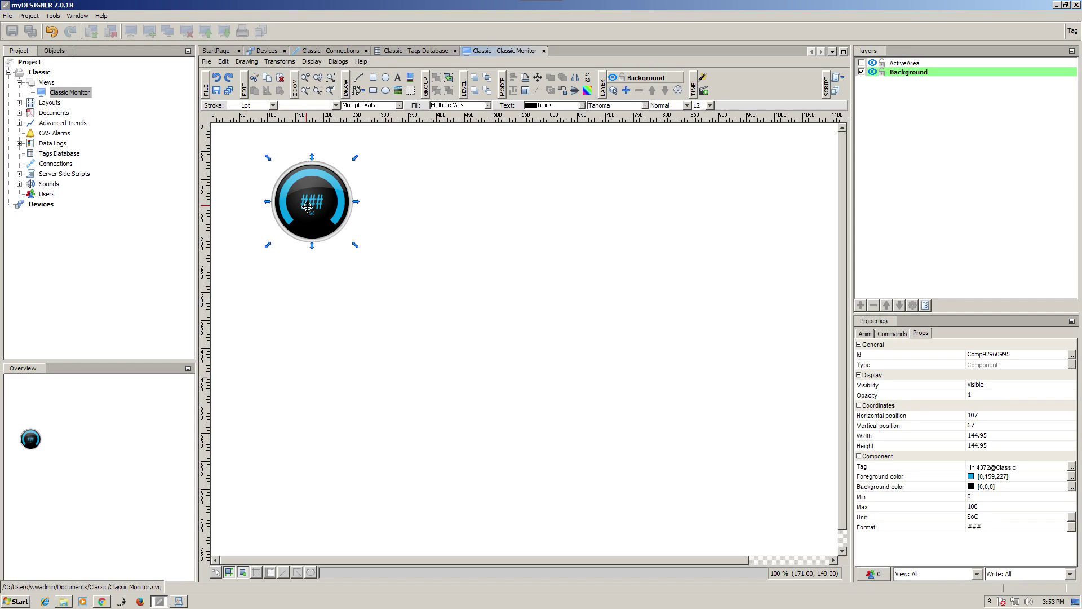
right_click(307, 206)
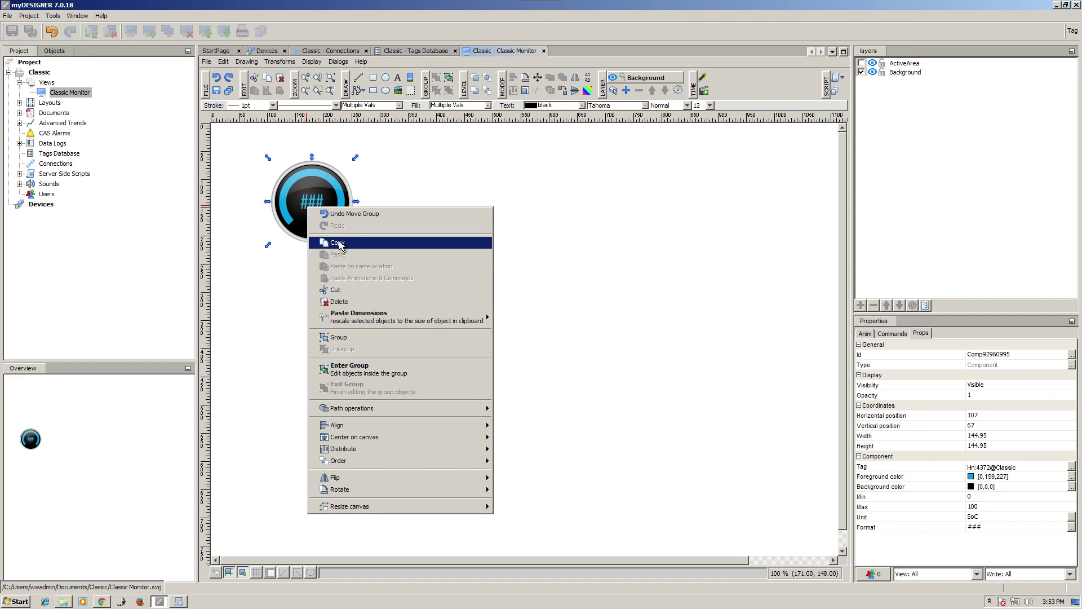
left_click(339, 240)
left_click(530, 208)
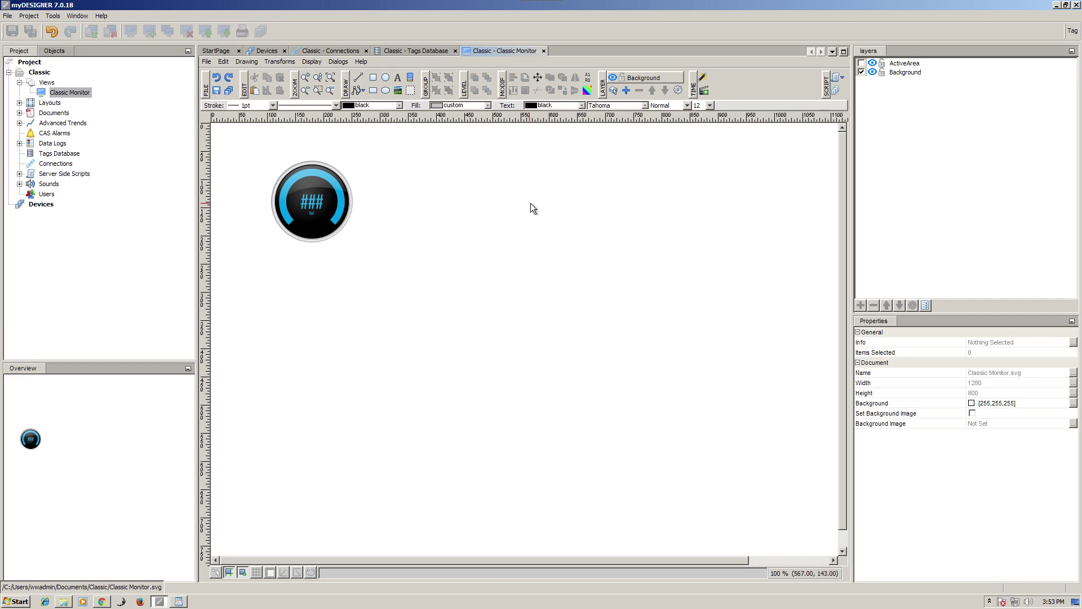
right_click(530, 203)
left_click(560, 250)
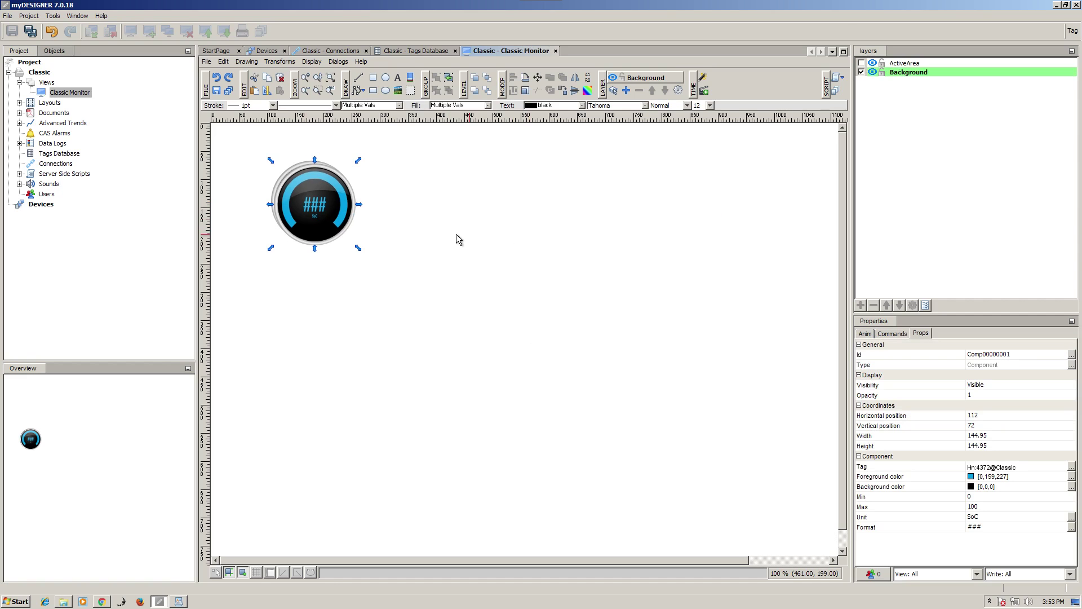
left_click_drag(305, 209, 411, 210)
left_click(476, 326)
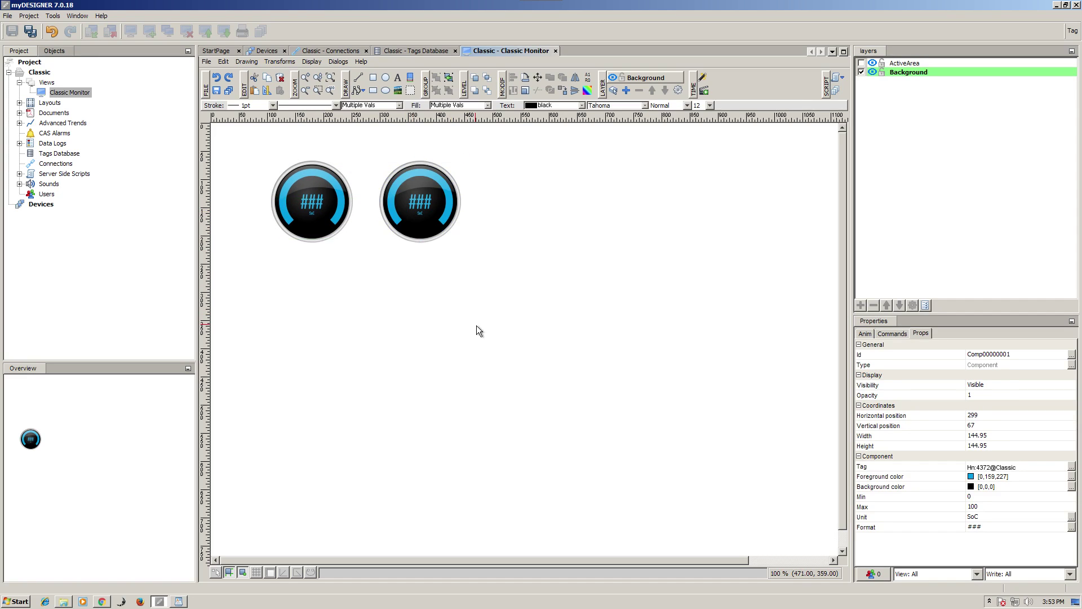
Step: Set the copied gauge's unit to Volts
left_click(432, 200)
left_click(439, 216)
left_click(422, 203)
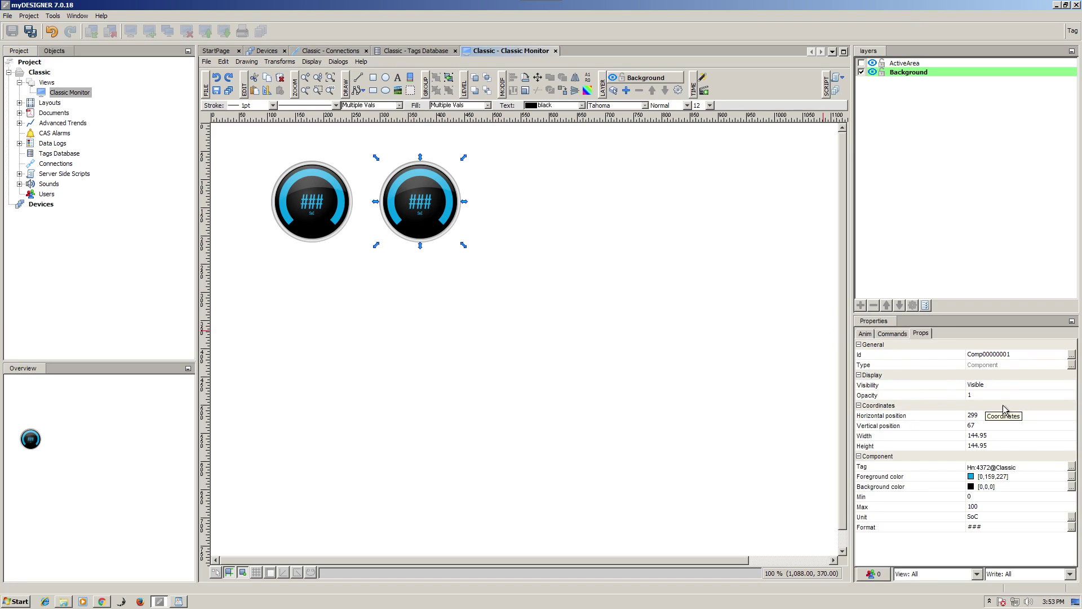
left_click(986, 518)
left_click(987, 517)
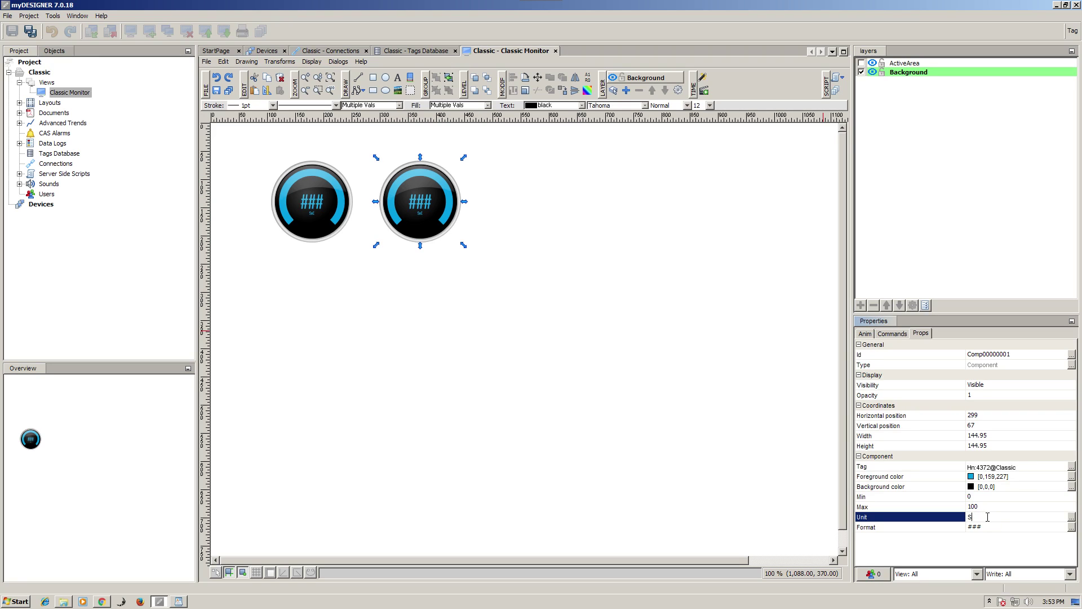
key("BackSpace")
key("Return")
Step: Set the copied gauge's number format to ##.## and its maximum to 32
left_click(985, 528)
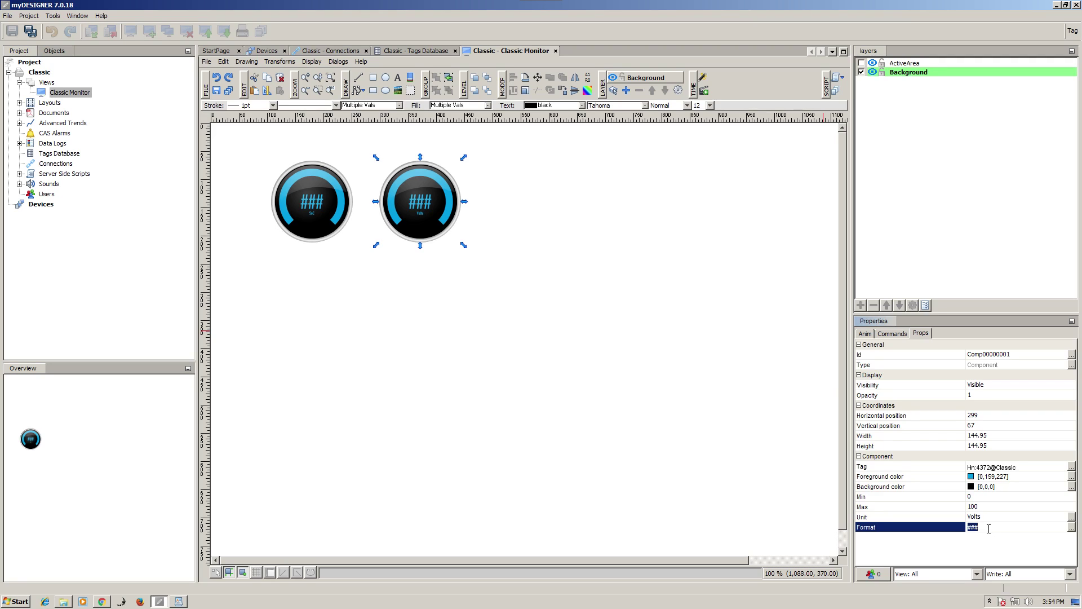
type("##")
left_click(980, 507)
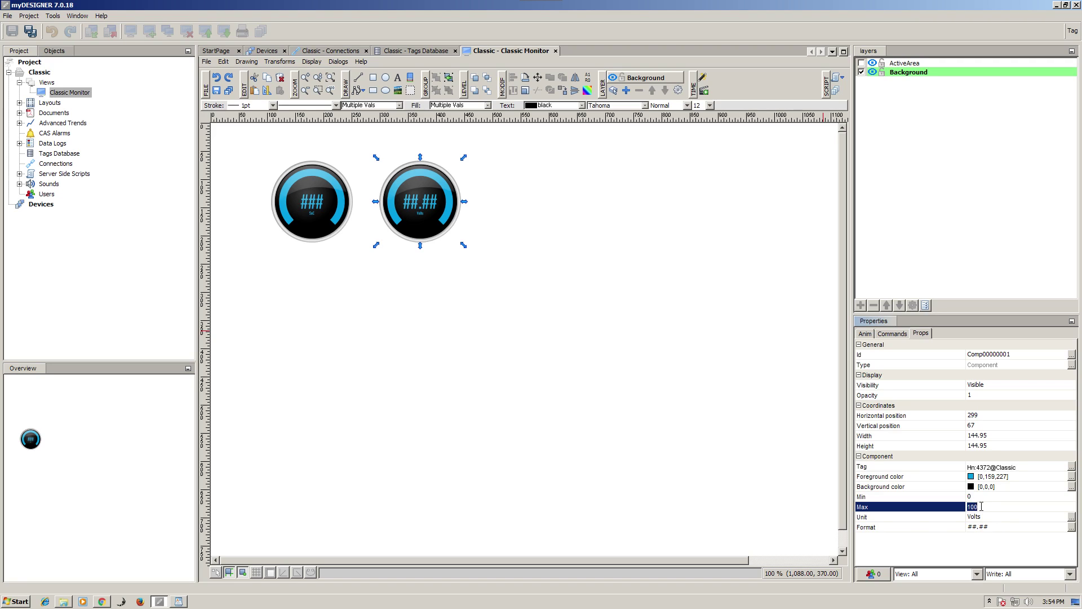
left_click(980, 506)
key("BackSpace")
Step: Open the Volts gauge's tag settings and bring up the Classic Essential Info notes in WordPad
left_click(1073, 466)
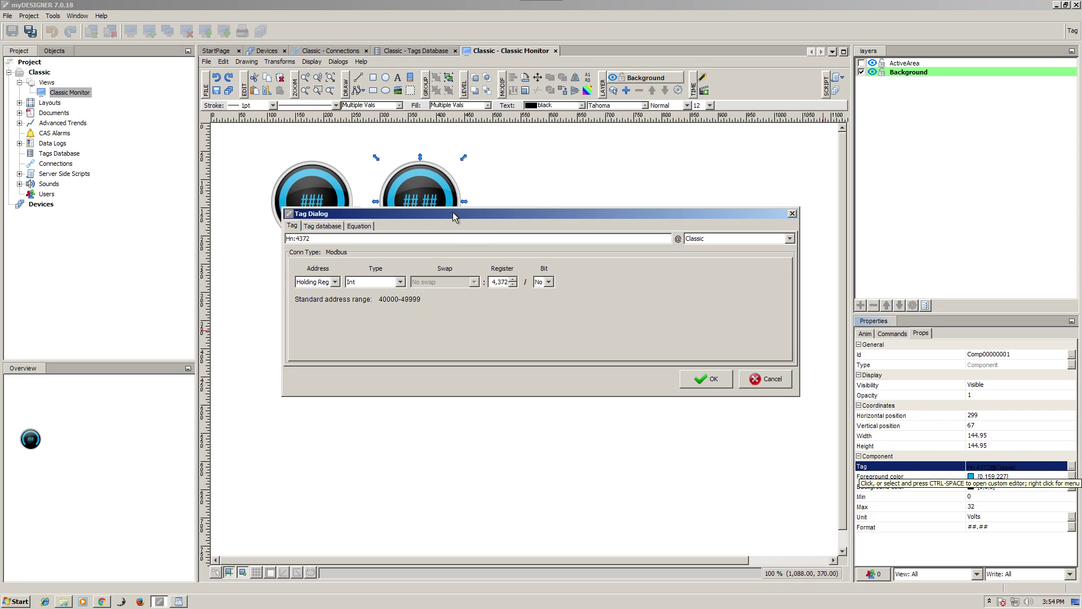
left_click_drag(452, 212, 415, 341)
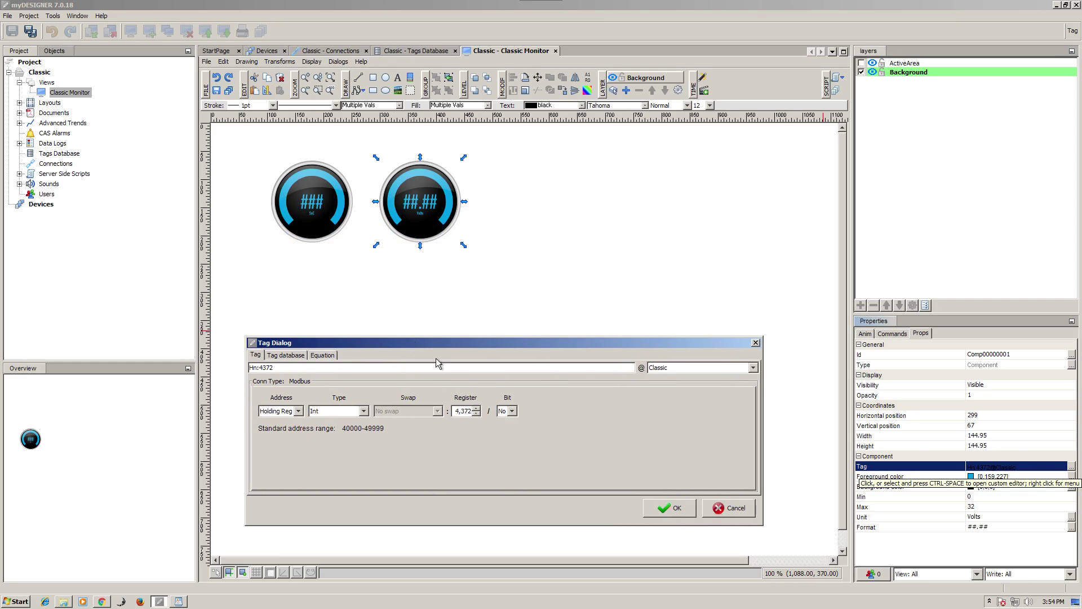
left_click(178, 601)
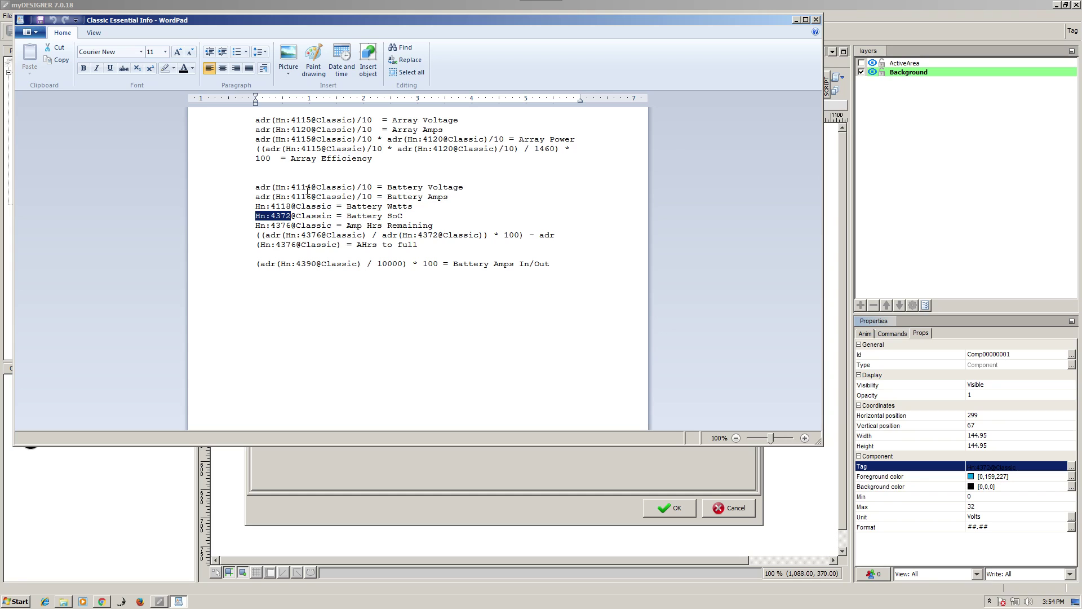
Step: Open the classic_register_map PDF from the Temp folder and find the average battery voltage register on page 4
left_click(62, 602)
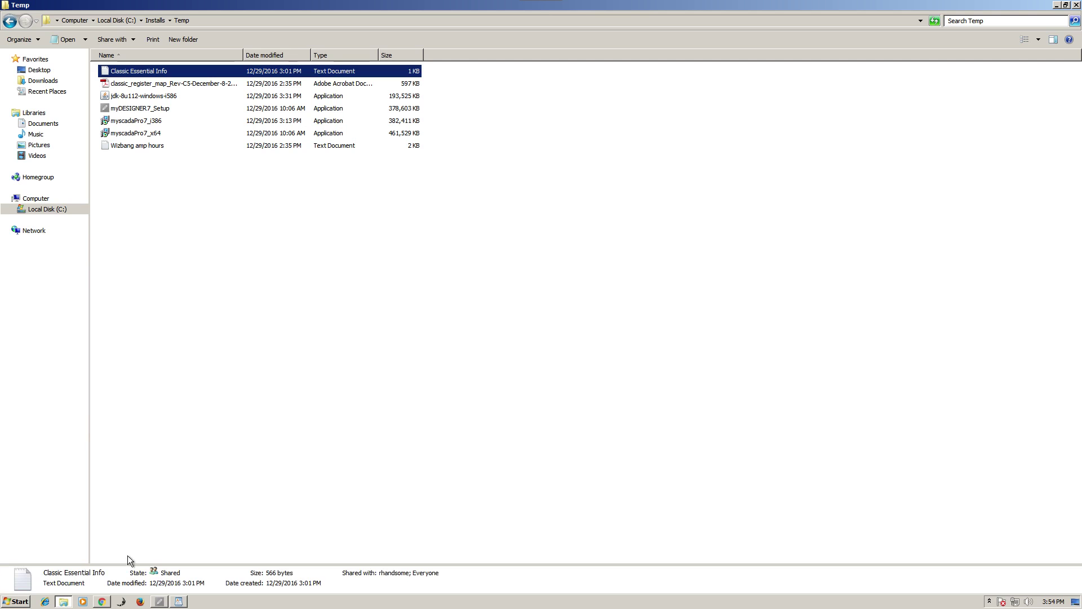
double_click(153, 85)
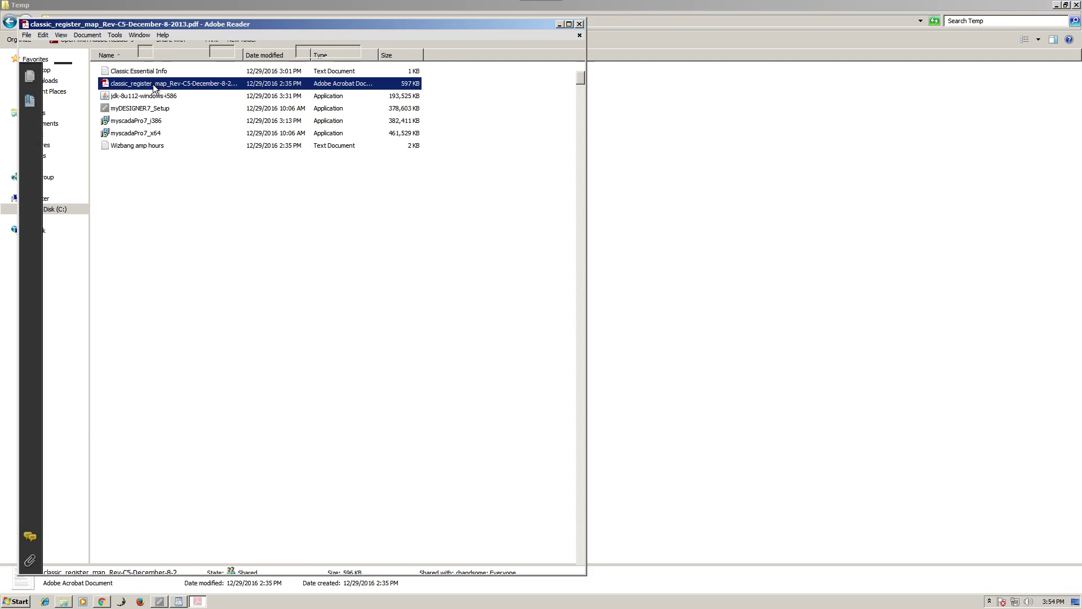
left_click(569, 24)
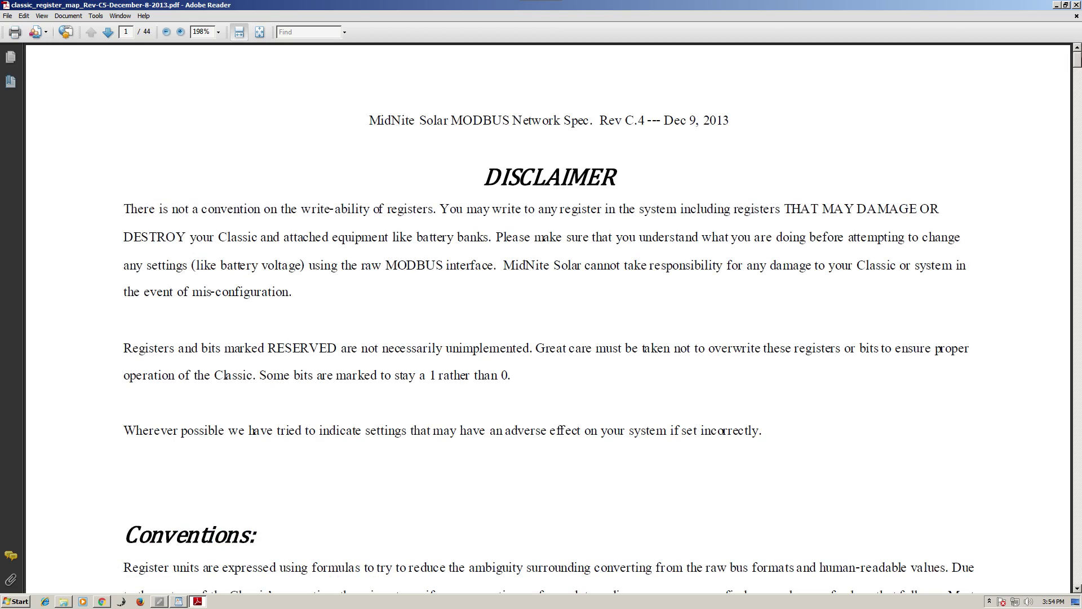
left_click_drag(1077, 59, 1077, 106)
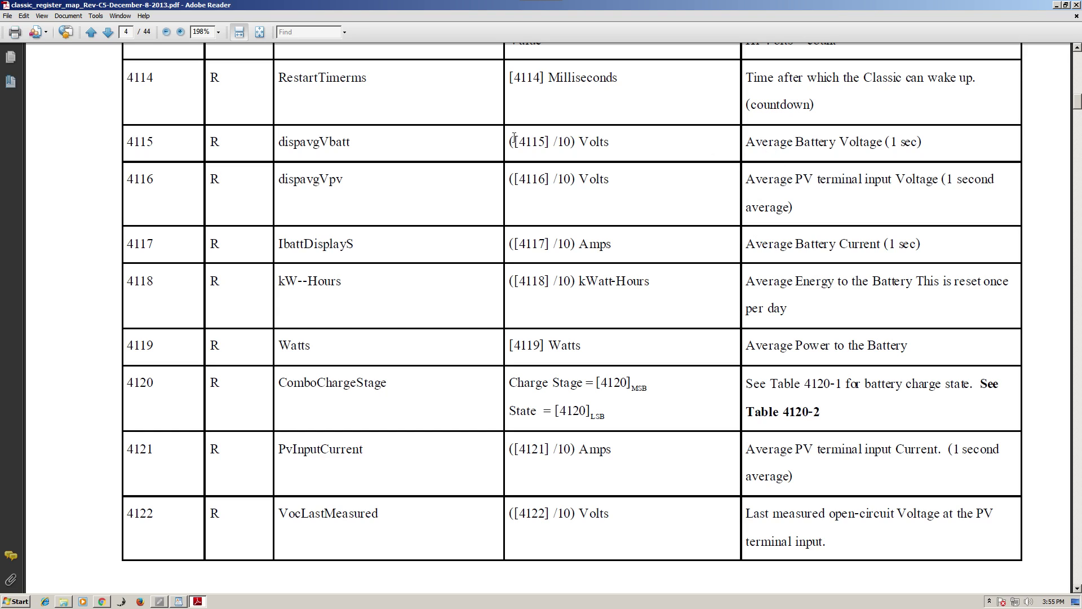
left_click_drag(516, 142, 545, 144)
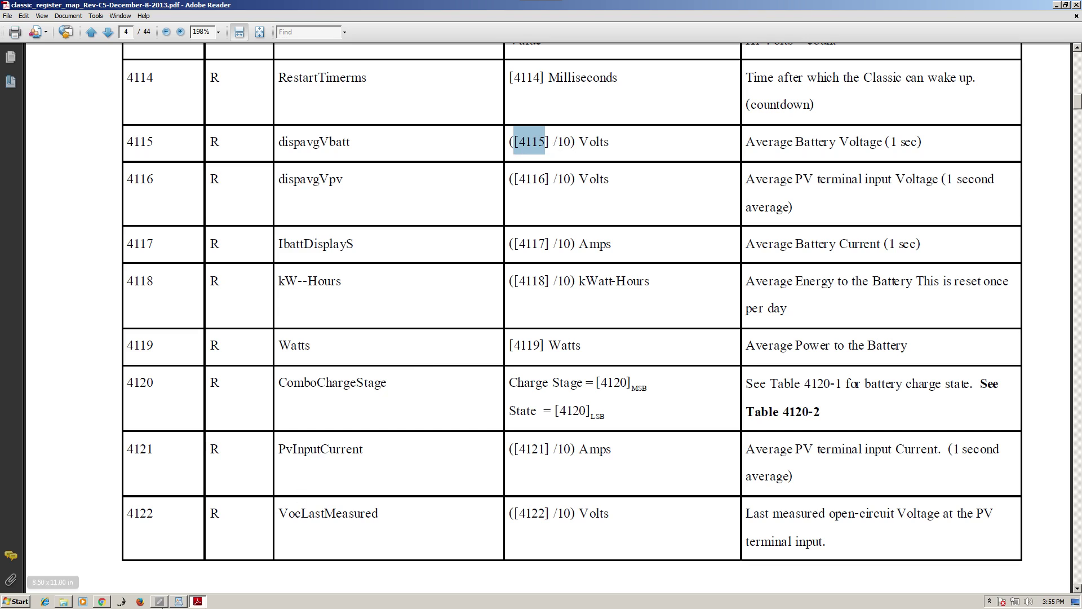
Step: Compare the battery register addresses in the WordPad notes with the entries around 4115 in the register map PDF
left_click(179, 601)
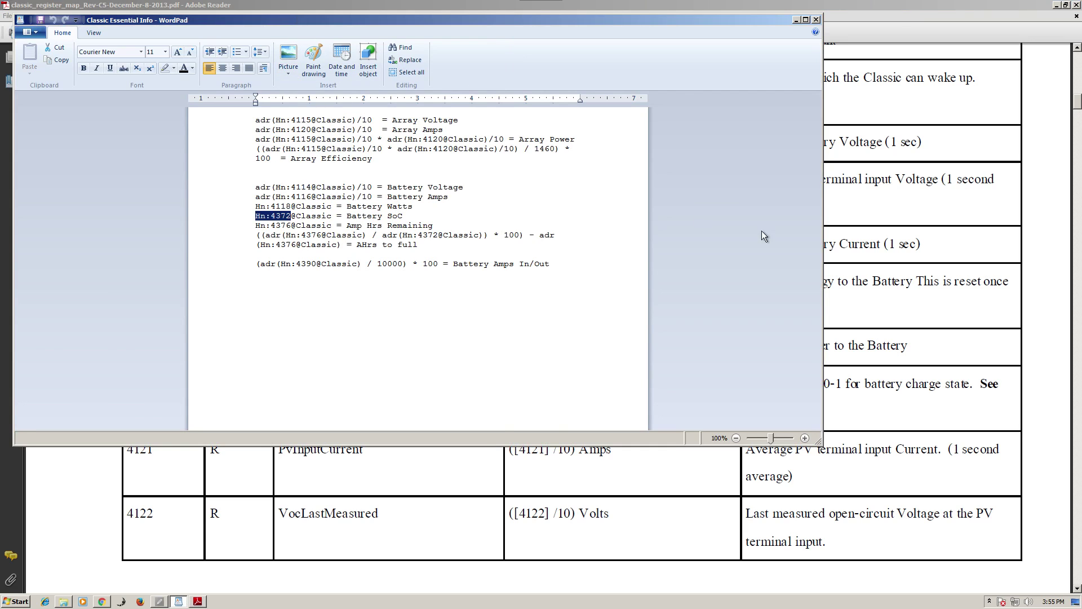
left_click(889, 241)
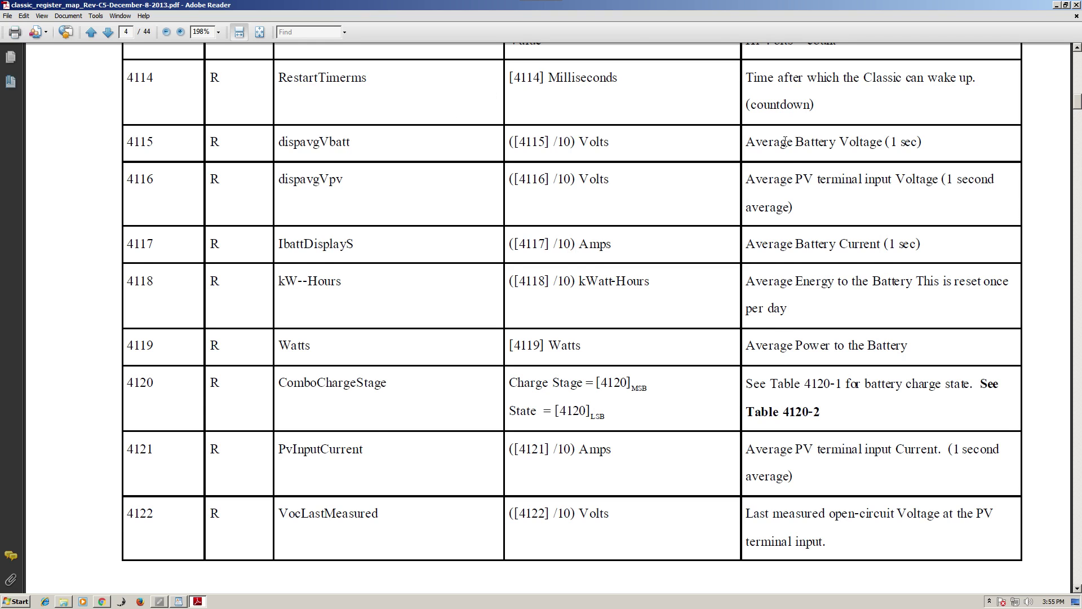
scroll(784, 142, "up", 1)
scroll(784, 141, "up", 3)
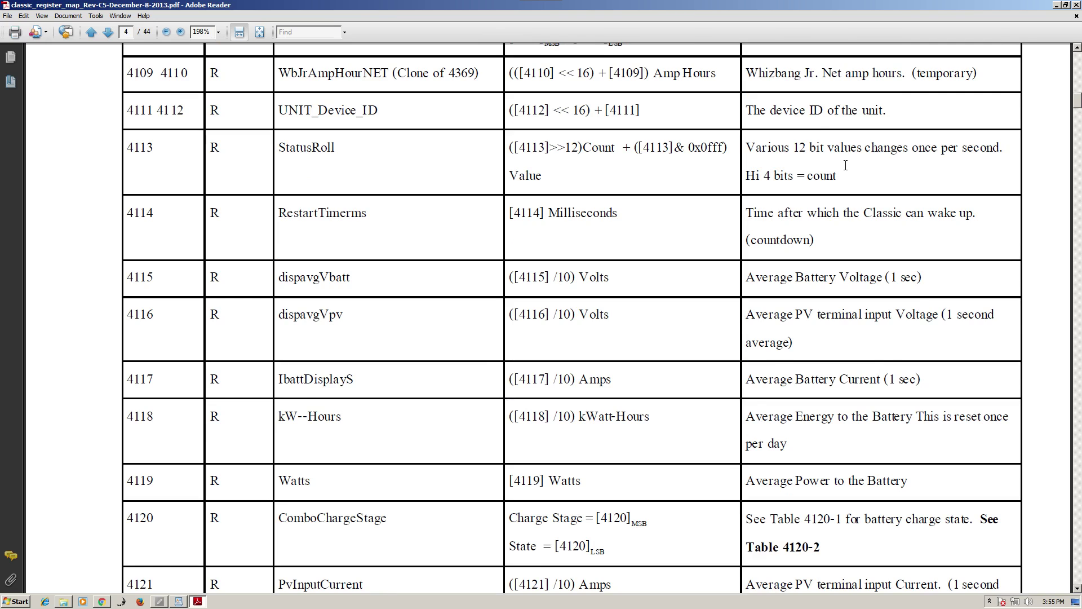
scroll(845, 165, "up", 1)
scroll(845, 165, "down", 2)
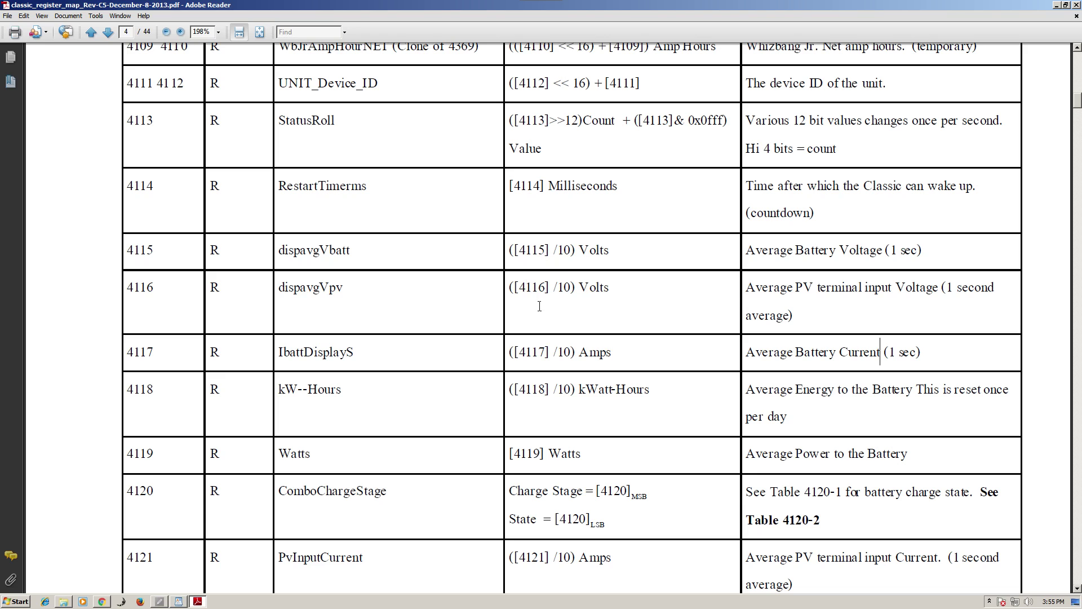
left_click(179, 601)
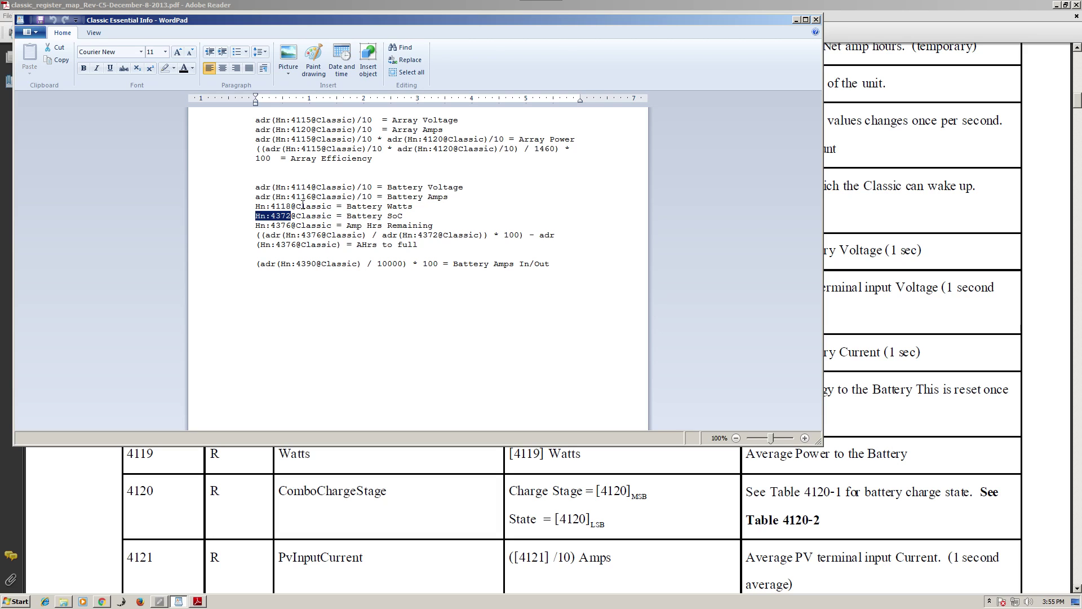
Step: Copy the battery voltage formula adr(Hn:4114@Classic)/10 from the WordPad notes and return to myDESIGNER
left_click_drag(373, 186, 257, 189)
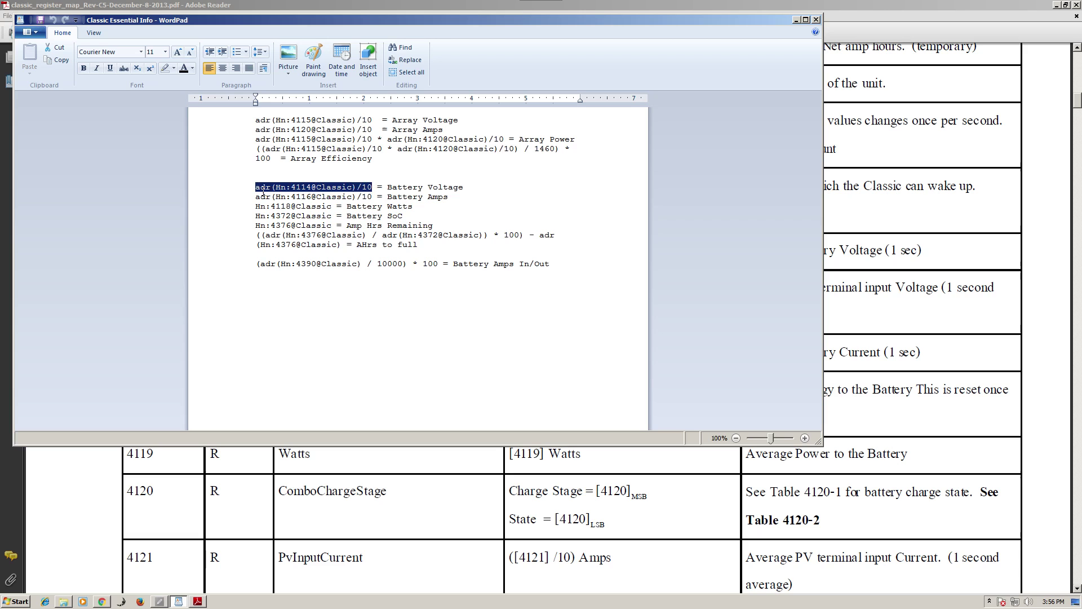
right_click(301, 189)
left_click(325, 206)
left_click(160, 601)
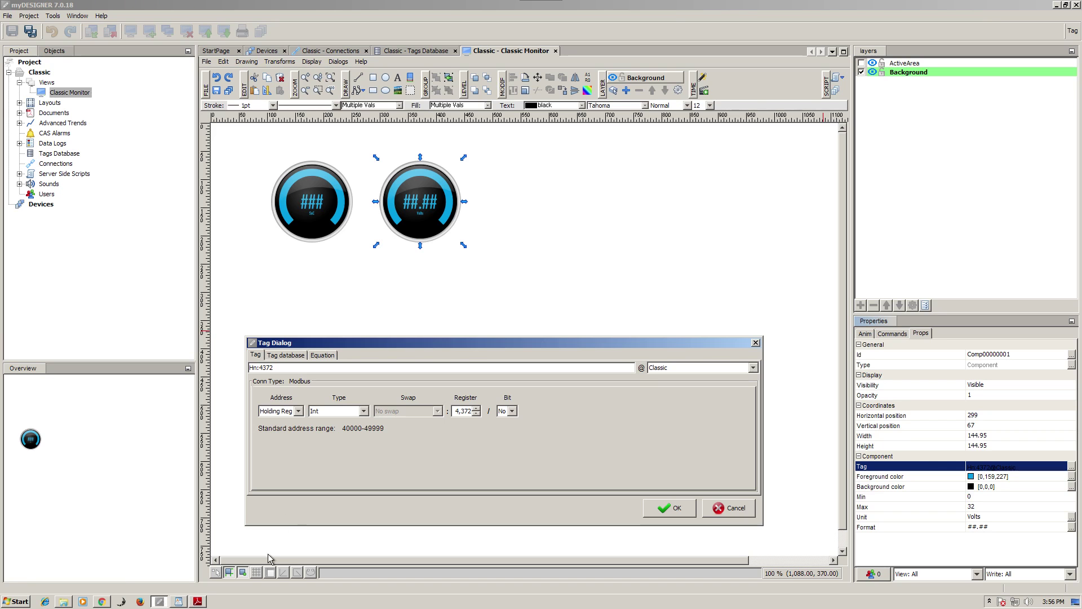
Step: Enter adr(Hn:4114@Classic)/10 as the Volts gauge's tag equation and test the formula
left_click(320, 355)
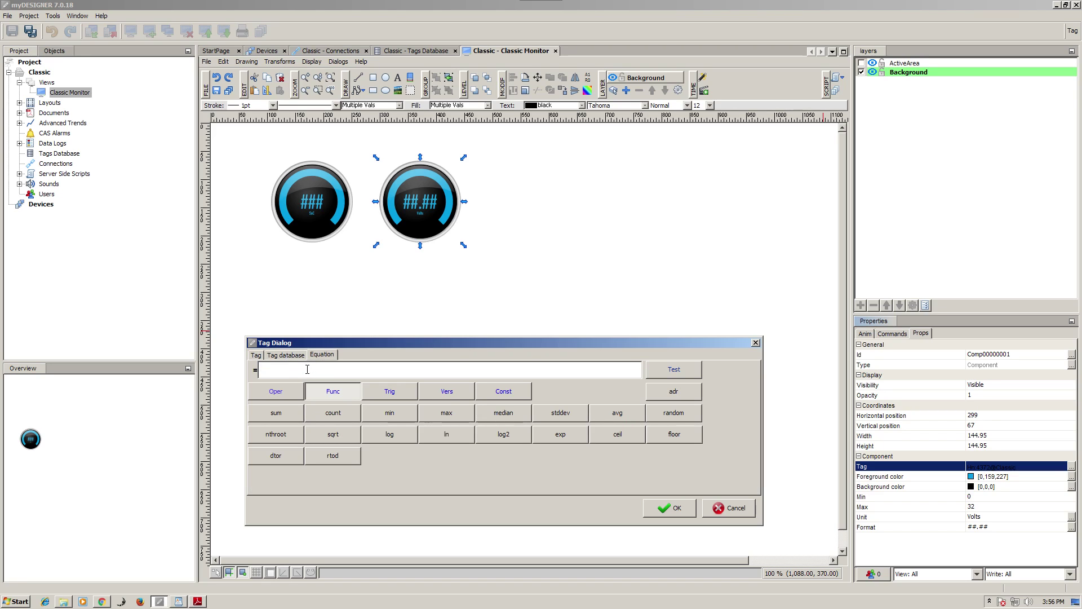
left_click(307, 369)
key("ctrl+v")
left_click(677, 373)
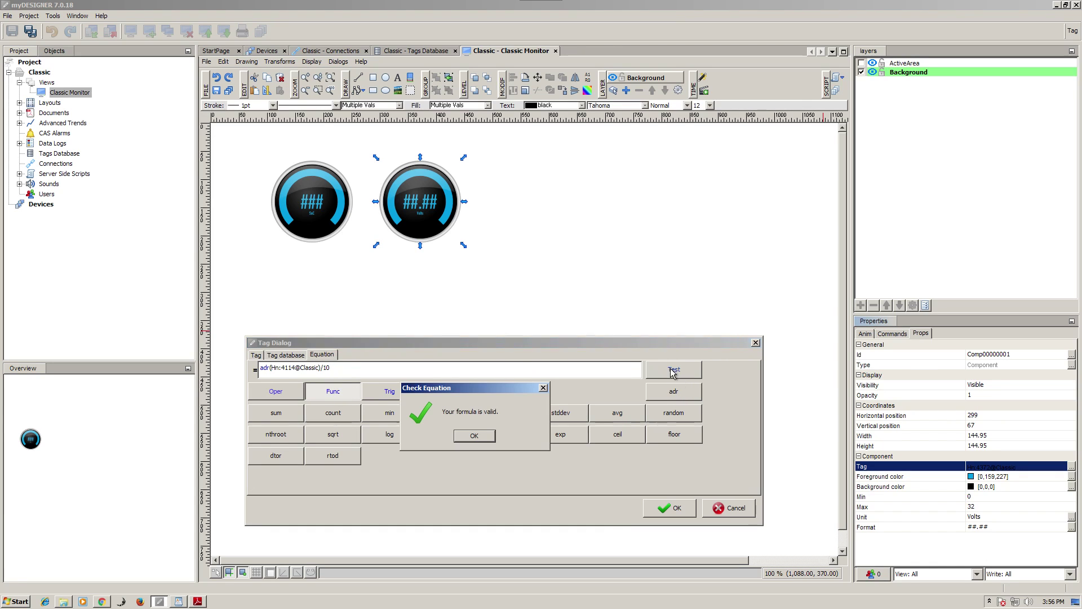
left_click(474, 436)
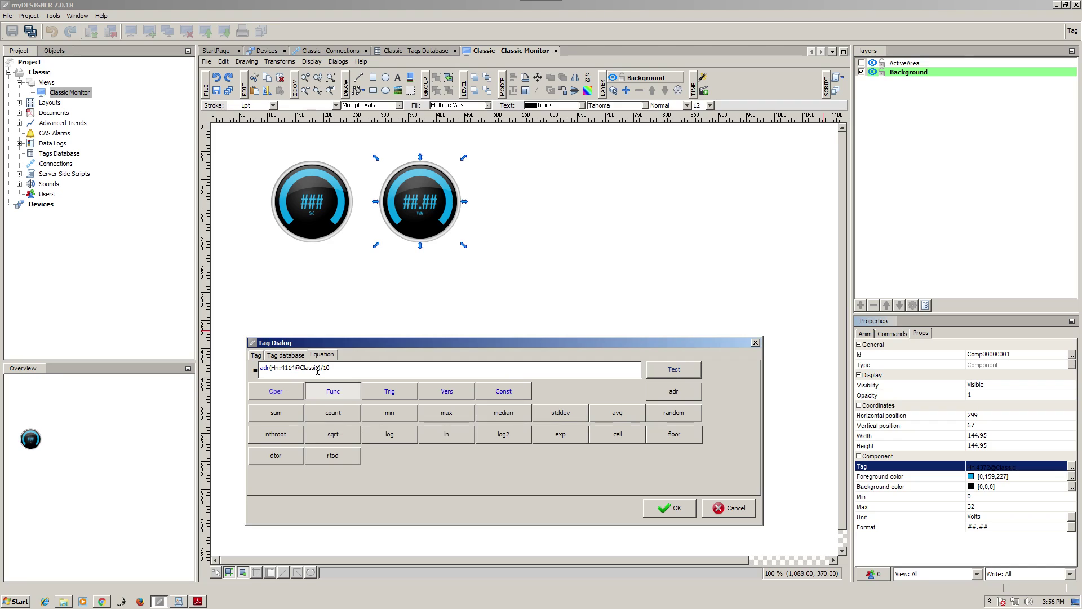
left_click_drag(333, 367, 257, 369)
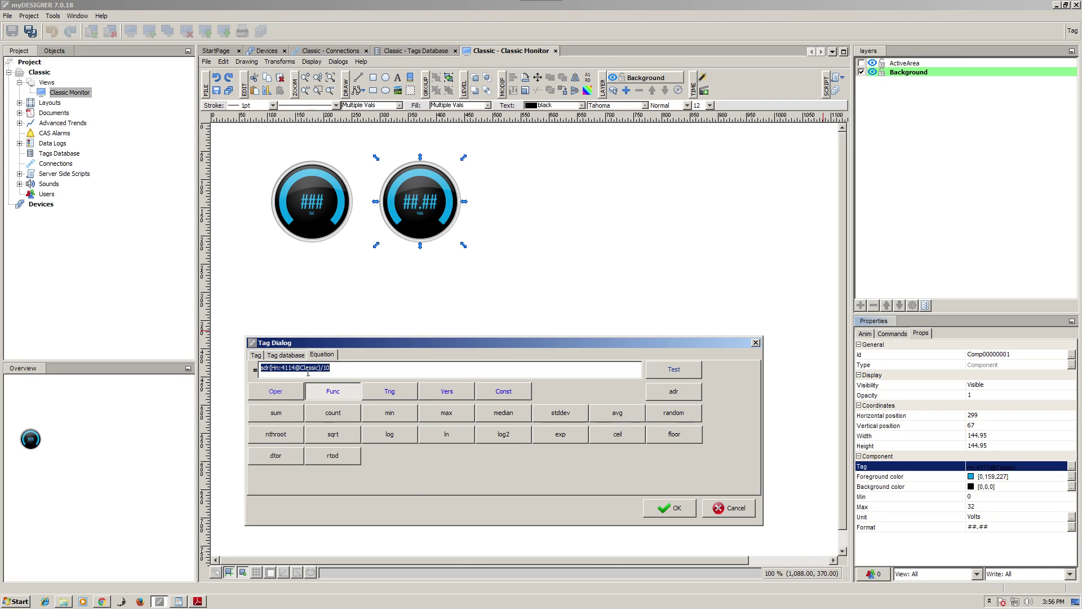
Step: Accept the equation and register its Hn:4114@Classic tag under the alias RawBatteryVoltage
left_click(679, 511)
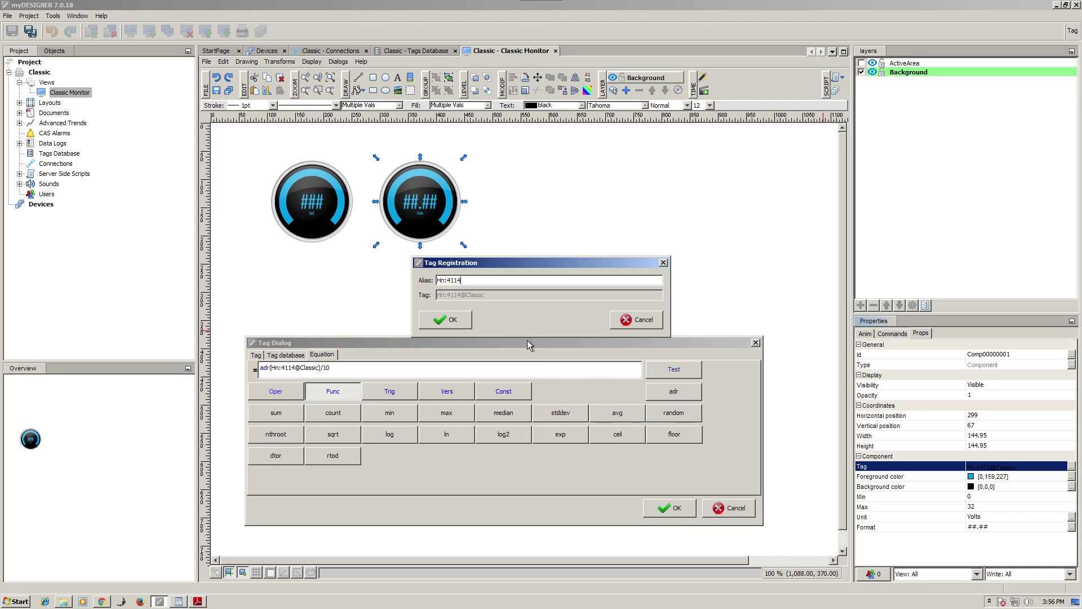
key("BackSpace")
key("BackSpace")
key("BackSpace")
key("BackSpace")
key("BackSpace")
key("BackSpace")
key("BackSpace")
type("RawBate")
key("BackSpace")
type("teryVoo")
key("BackSpace")
type("ltage")
left_click(450, 320)
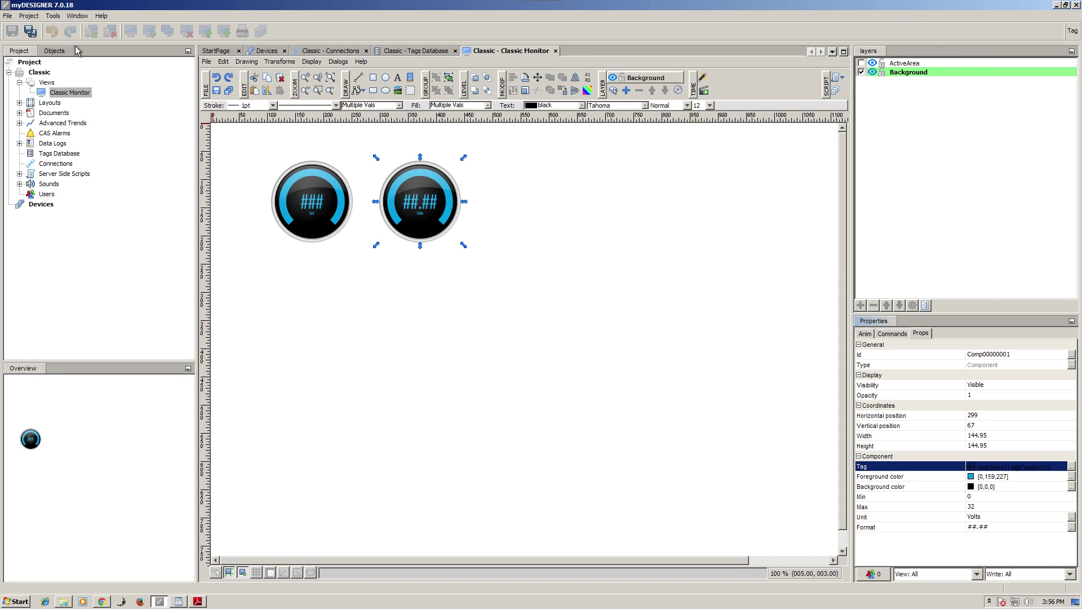
Step: Save the Classic Monitor view and download the Classic project to This Computer
left_click(30, 33)
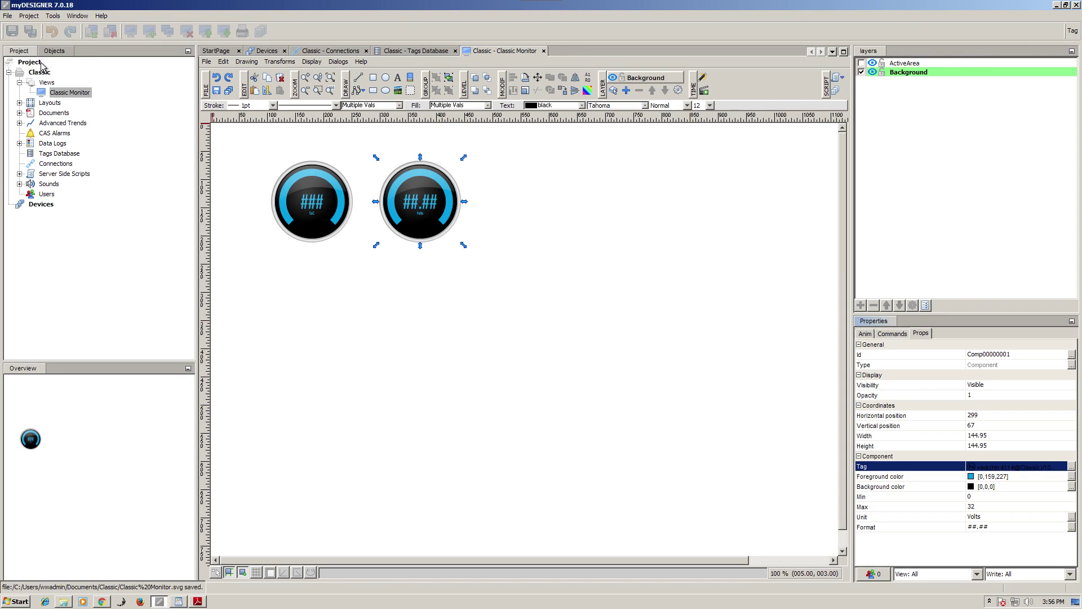
left_click(64, 96)
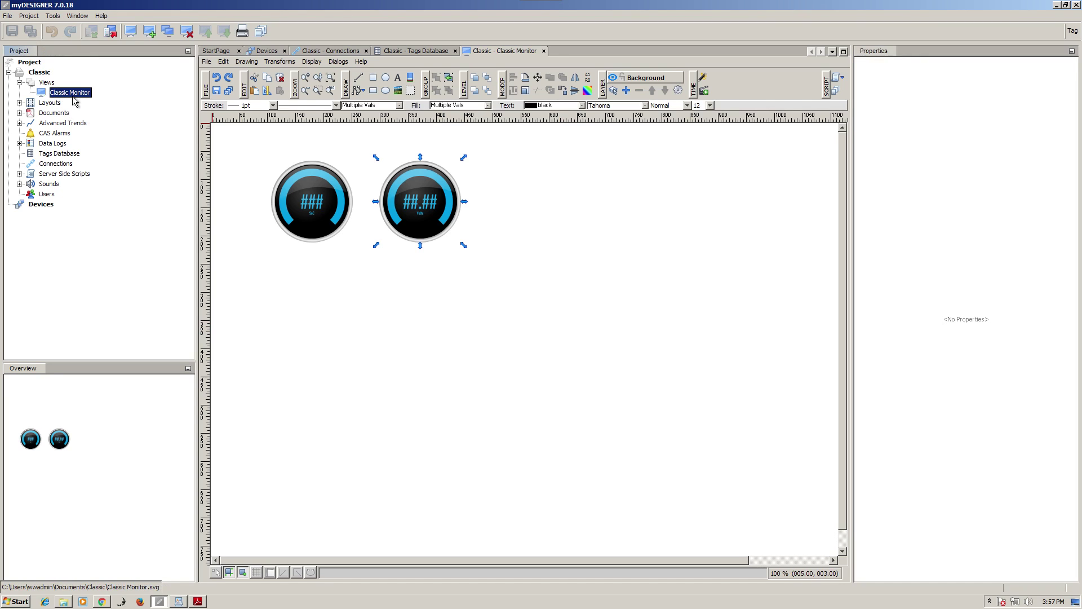
left_click(111, 33)
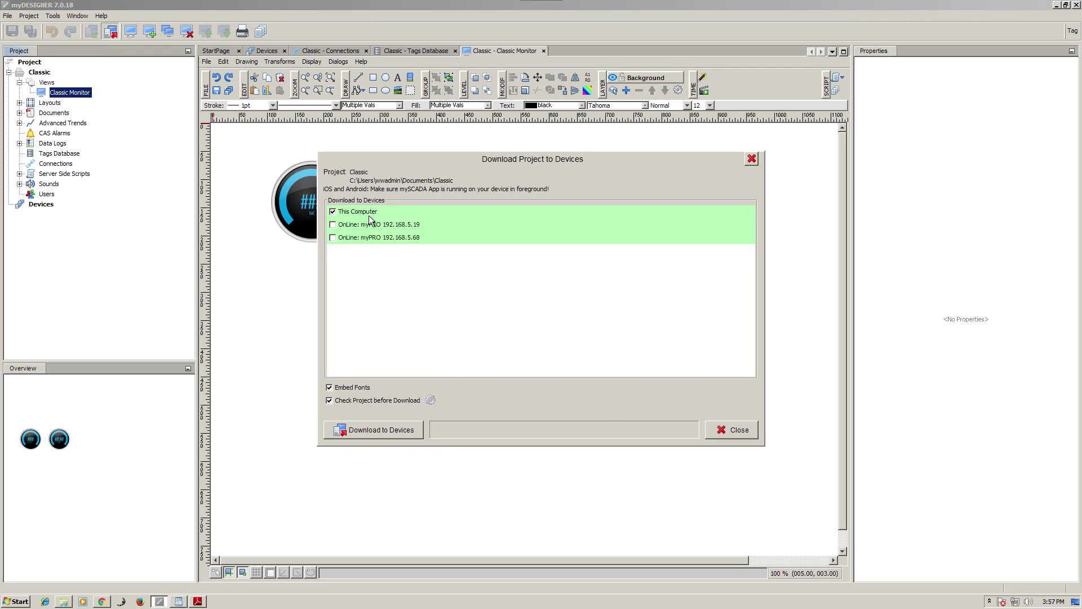
left_click(374, 429)
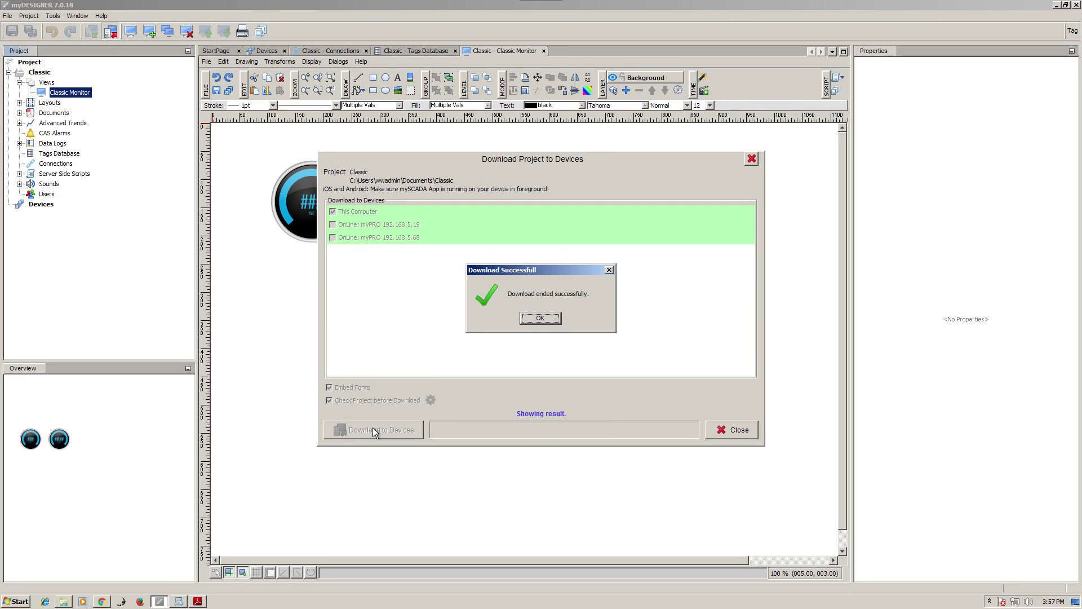
left_click(539, 318)
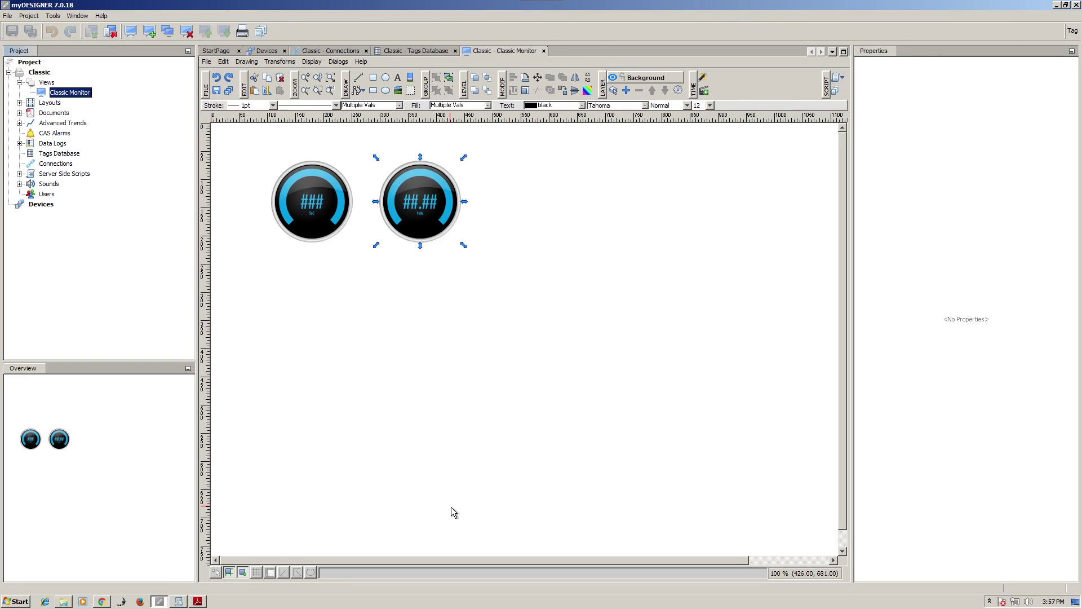
Step: Load the new project in the mySCADA HMI page in Chrome to check both gauges, then return to myDESIGNER
left_click(109, 603)
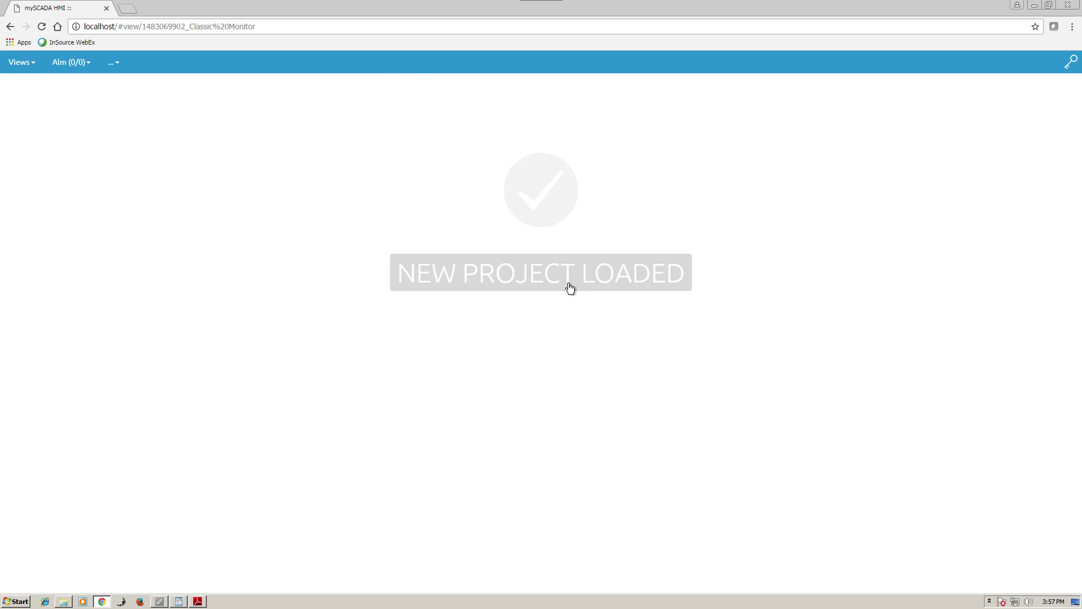
left_click(547, 283)
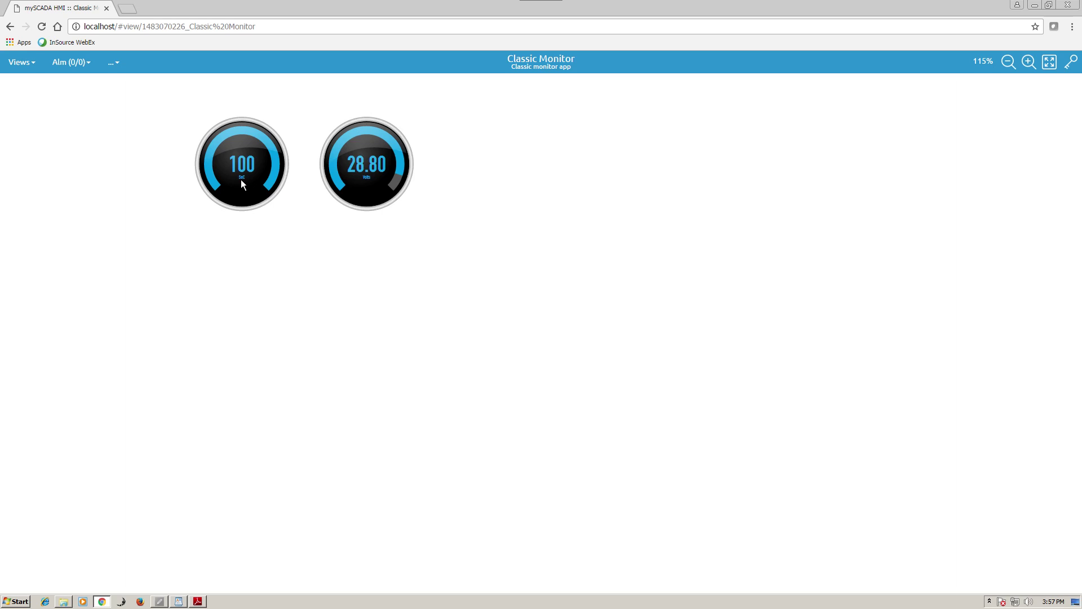
left_click(160, 602)
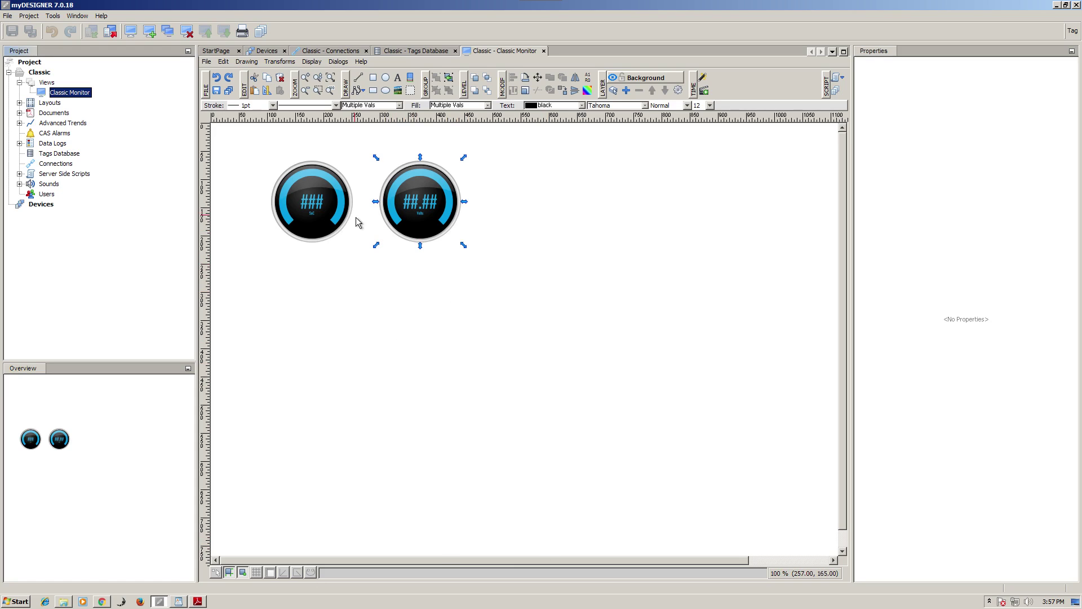
Step: Duplicate the Volts gauge and place the copy below the SoC gauge, at about 89 horizontally and 310 vertically
left_click(480, 235)
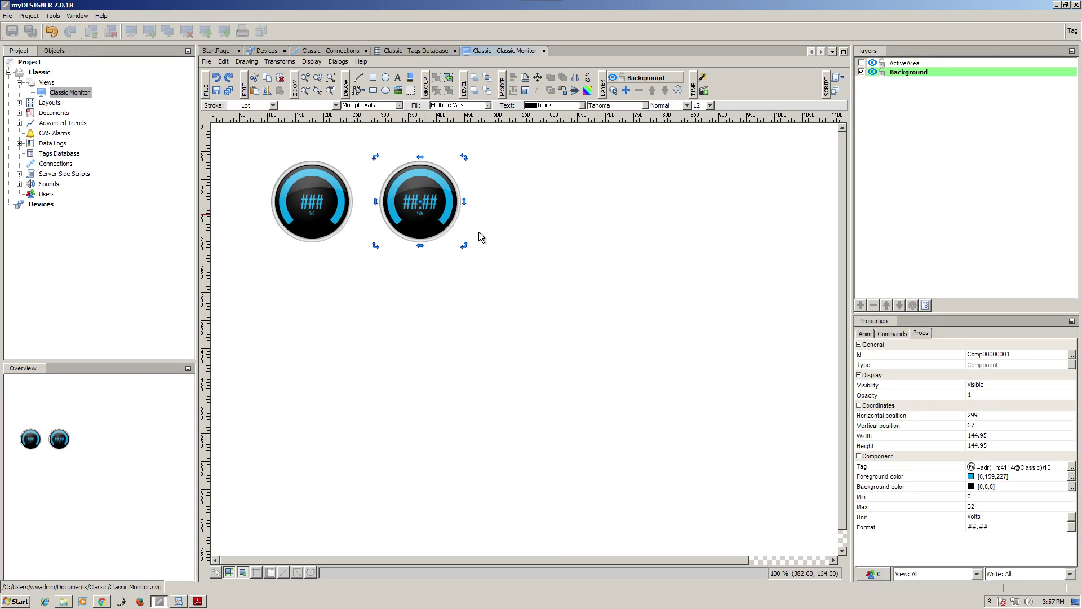
left_click(427, 208)
right_click(427, 208)
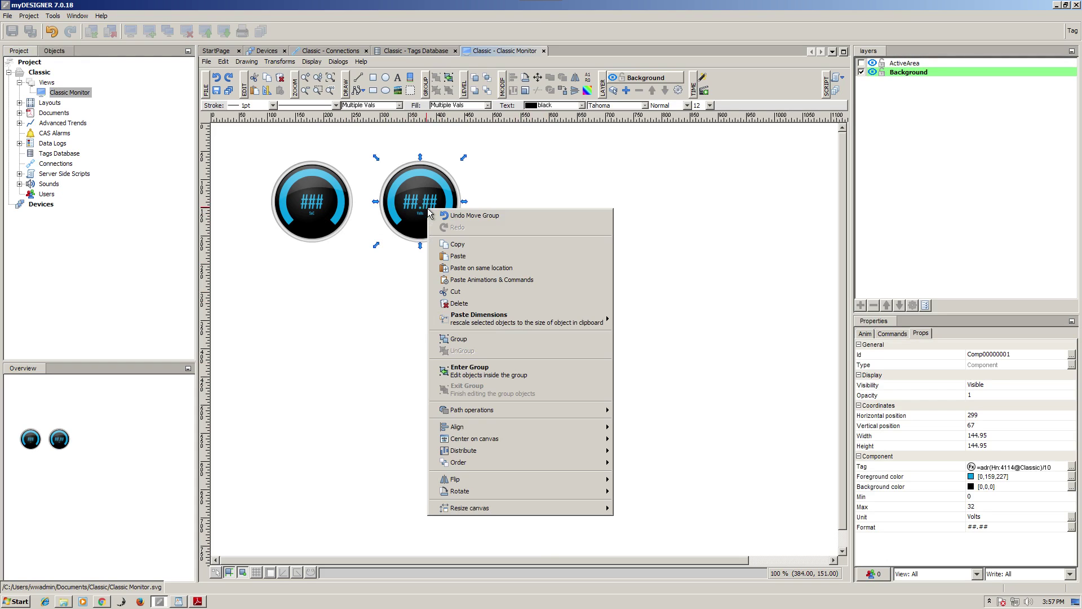
left_click(474, 244)
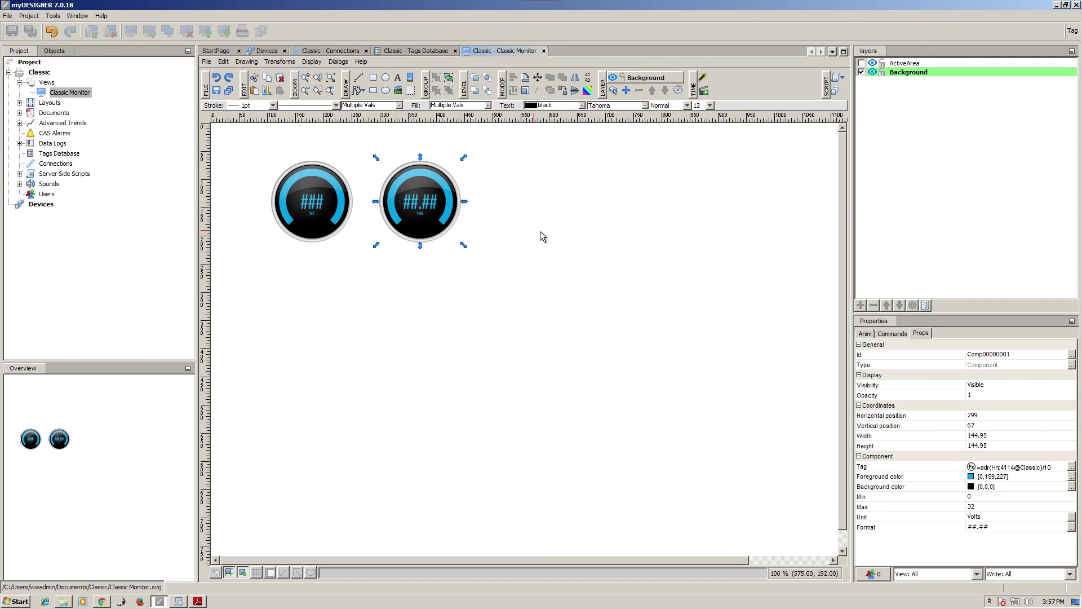
right_click(550, 302)
left_click(607, 346)
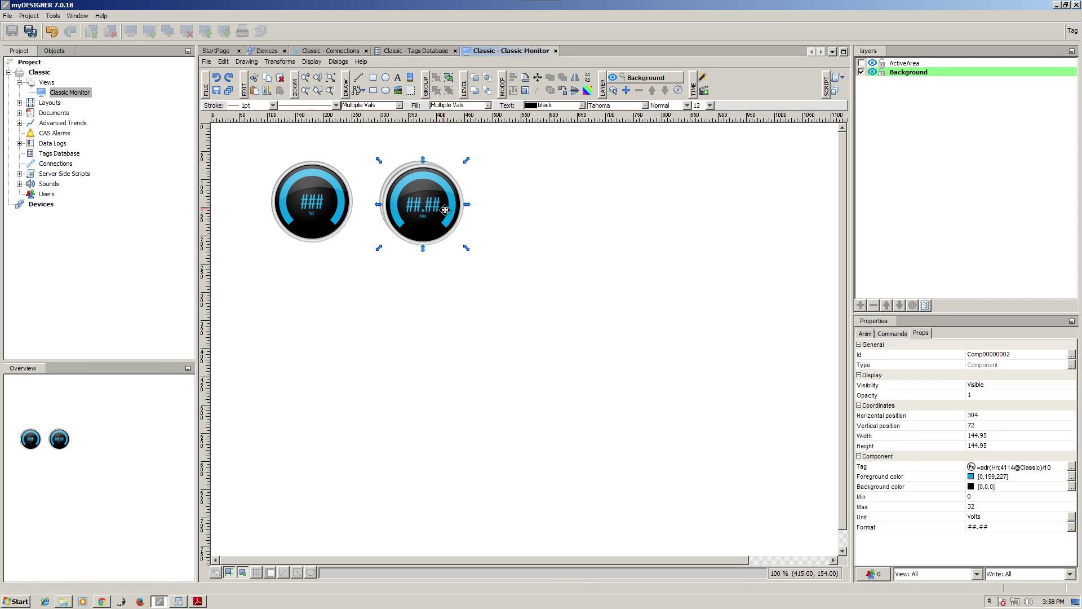
left_click_drag(444, 209, 324, 343)
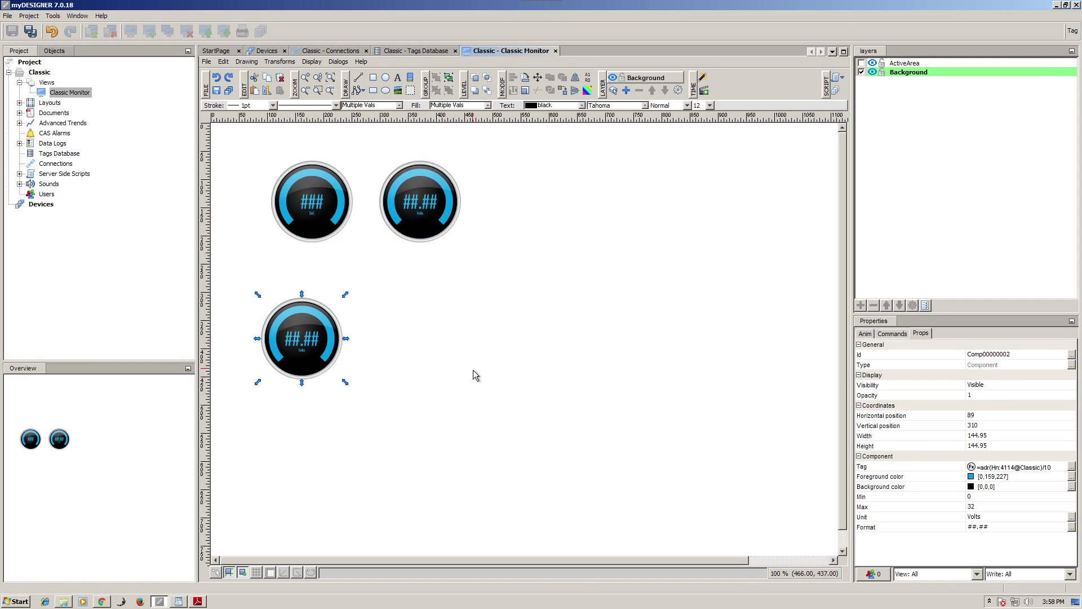
Step: Set the new lower gauge's maximum to 250 and its number format to ###.##
left_click(473, 371)
left_click(318, 348)
left_click(977, 507)
left_click(978, 506)
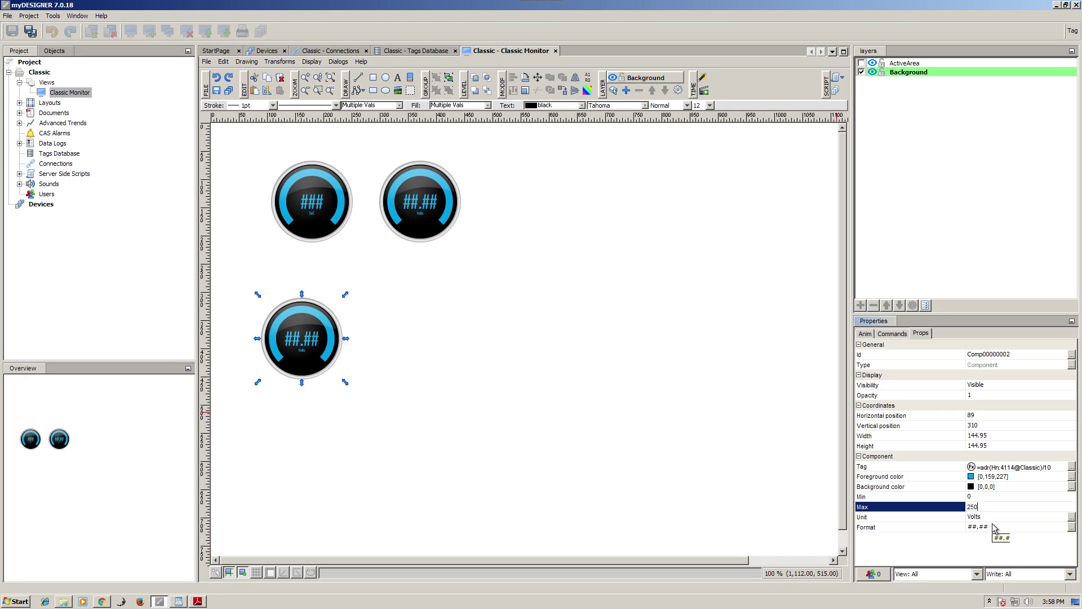
left_click(989, 527)
left_click(988, 528)
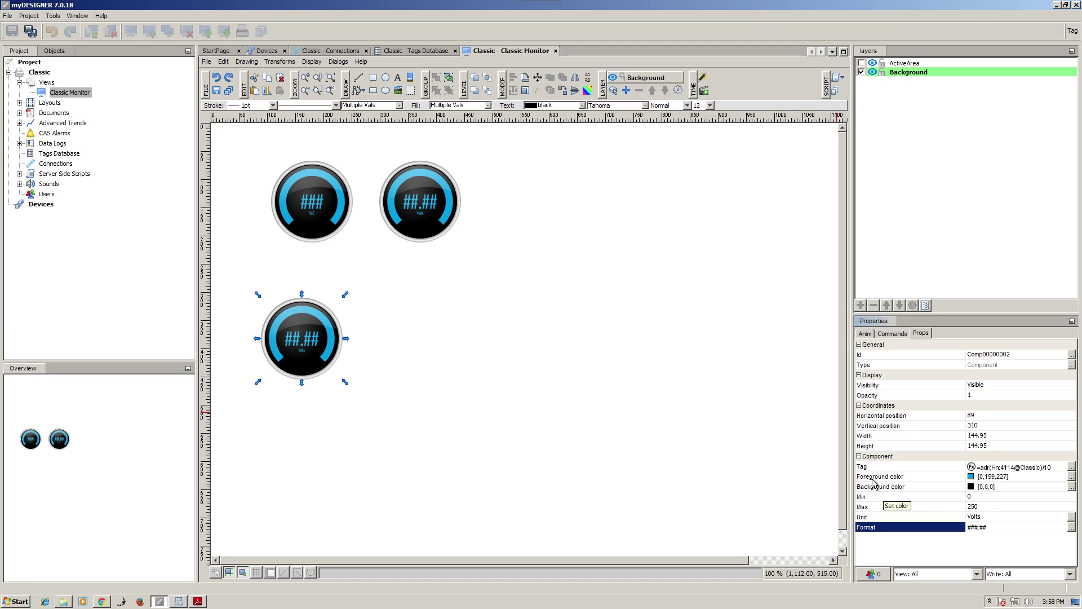
Step: Change the lower gauge's foreground color to red (255,0,0)
left_click(1071, 477)
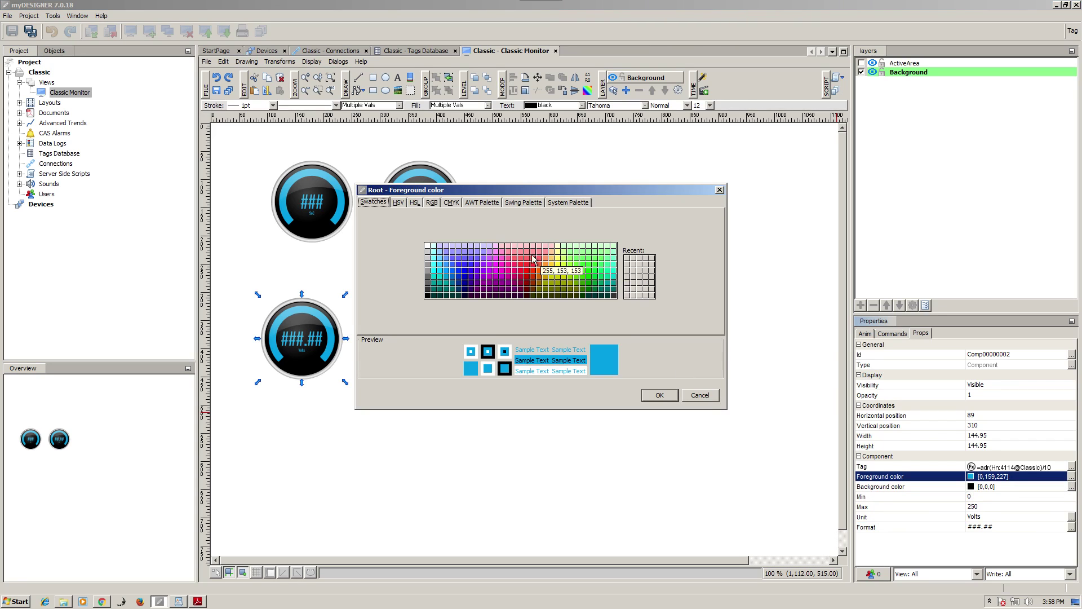
left_click(528, 273)
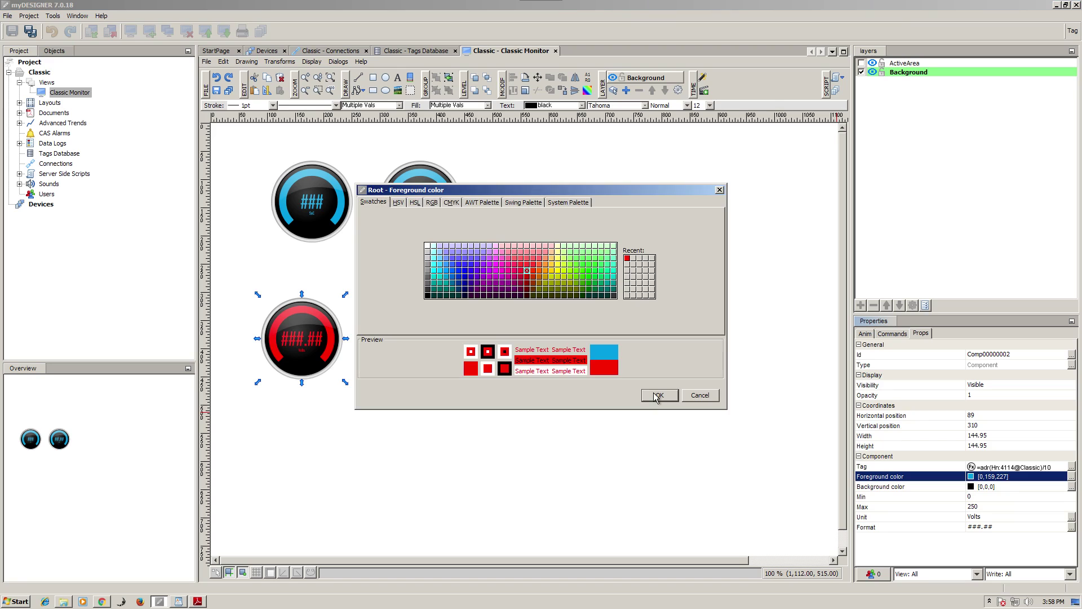
left_click(655, 396)
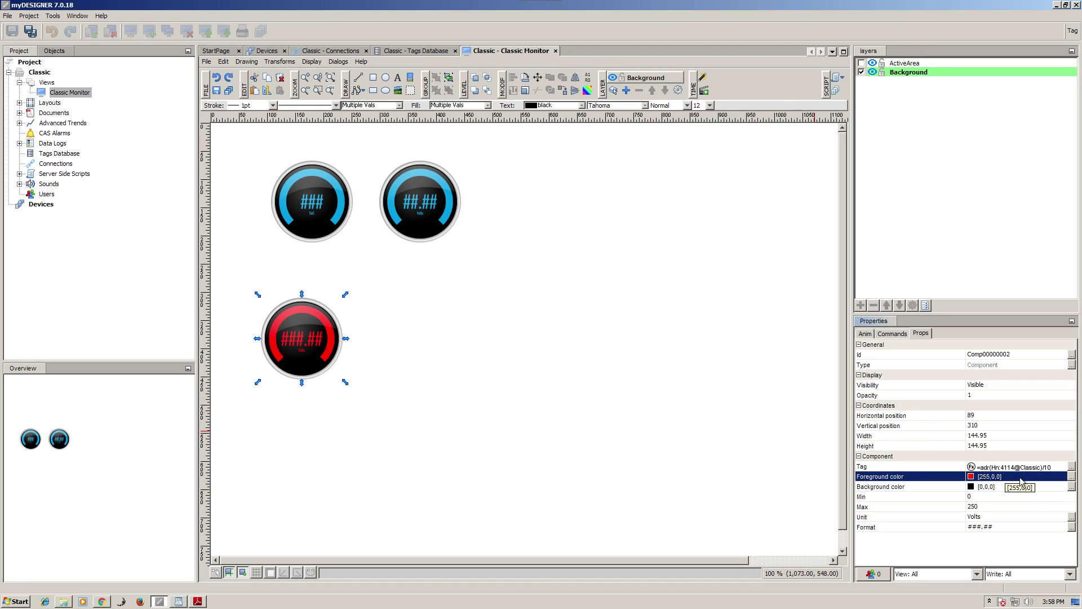
Step: Clear the red gauge's tag equation and copy the array voltage formula adr(Hn:4115@Classic)/10 from the WordPad notes
left_click(1072, 466)
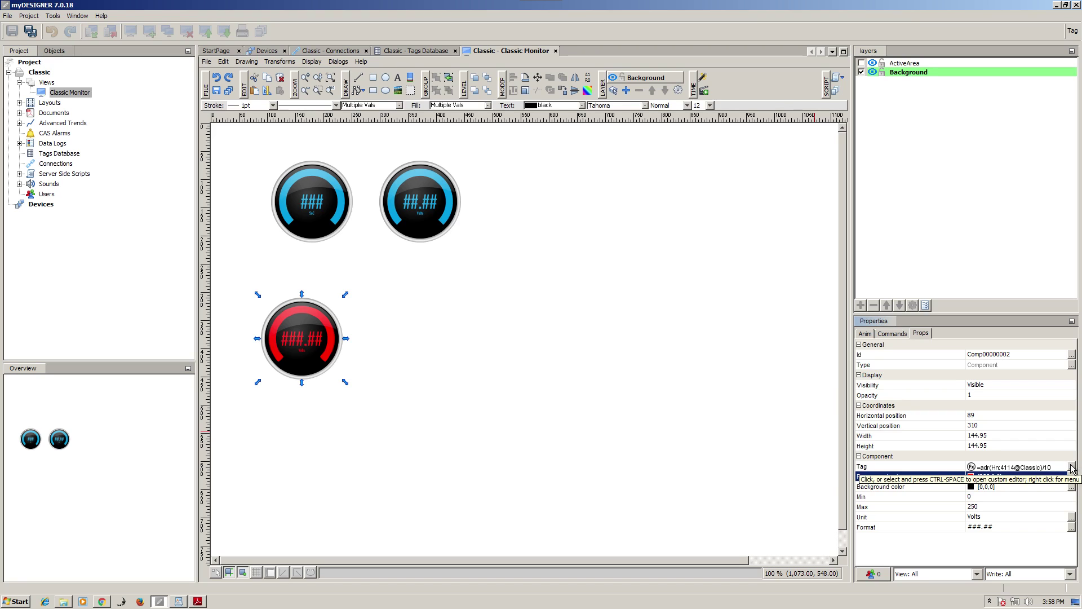
left_click(1072, 468)
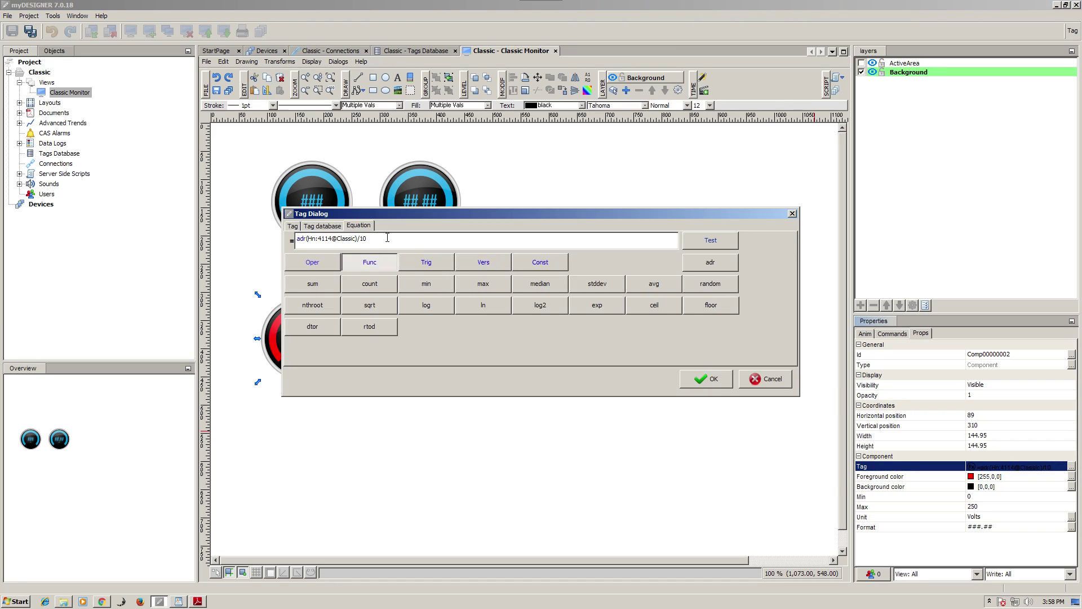
left_click_drag(387, 238, 295, 238)
key("BackSpace")
left_click(179, 601)
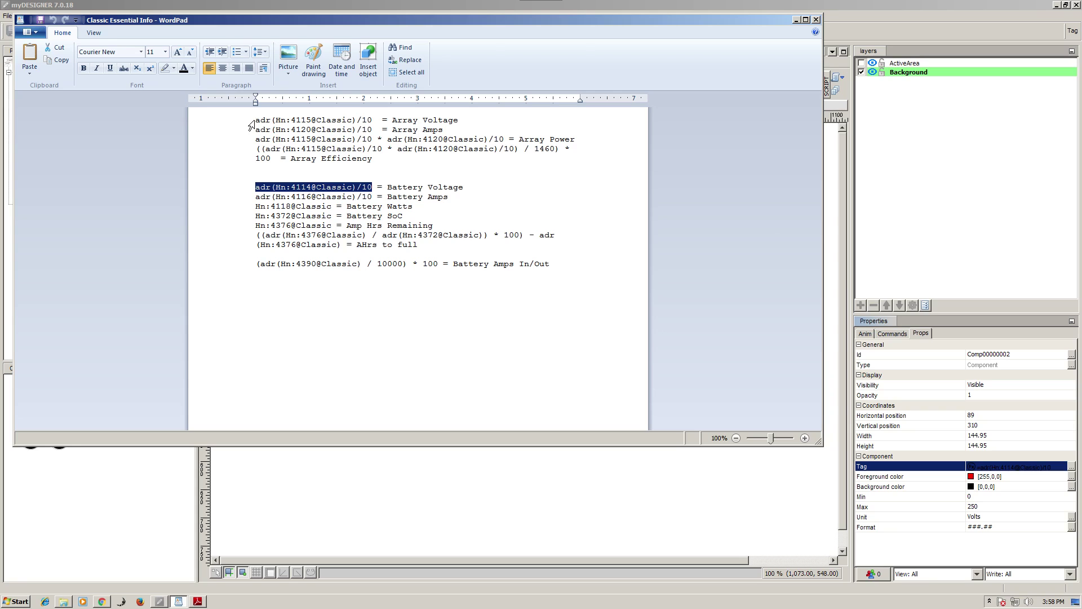
left_click_drag(256, 120, 373, 120)
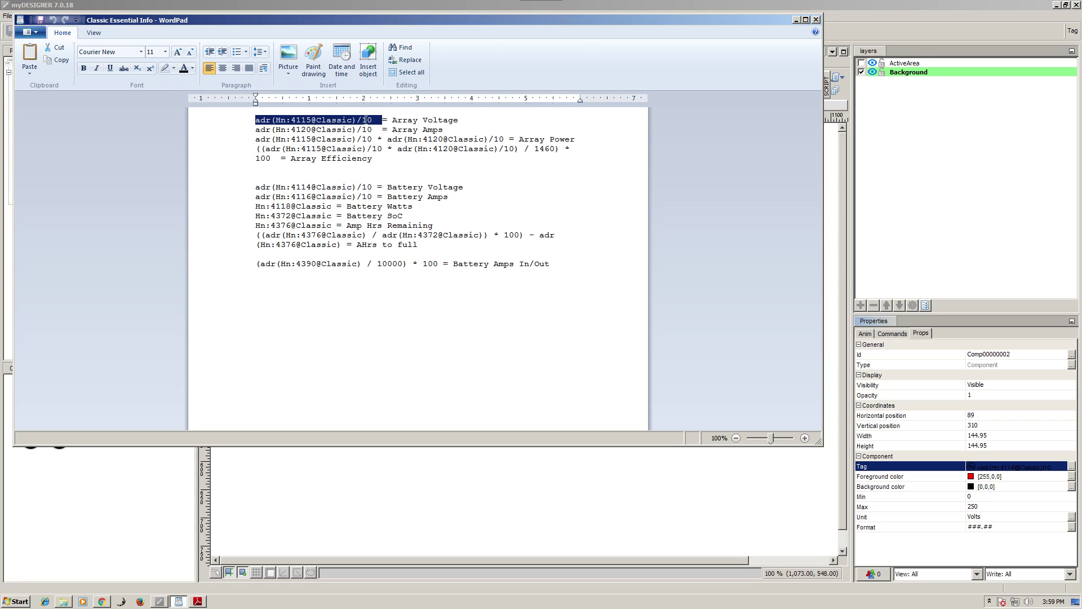
right_click(346, 123)
left_click(367, 143)
left_click(160, 601)
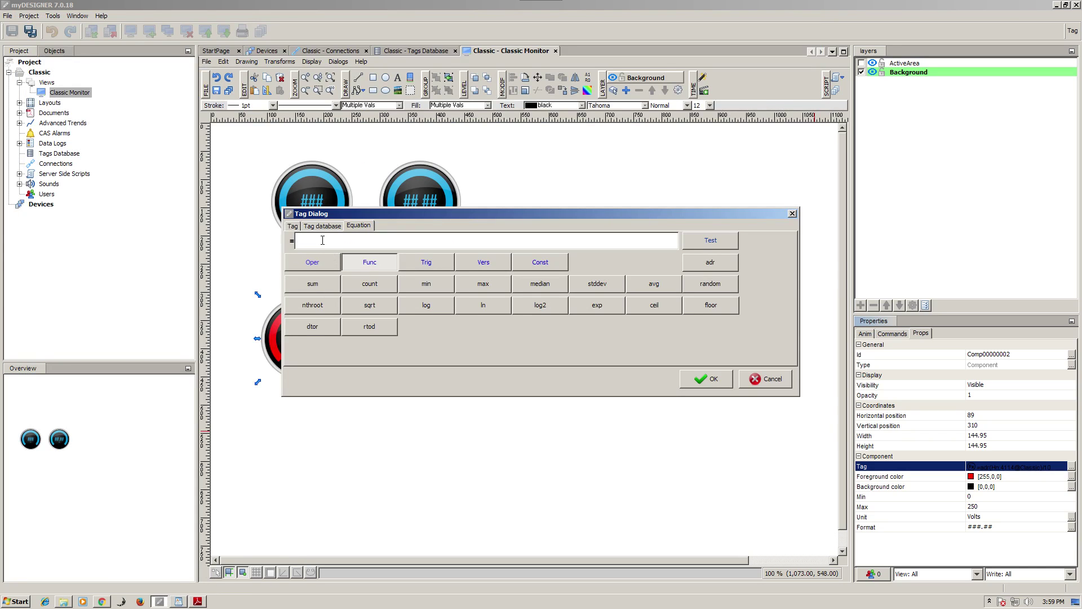
Step: Enter adr(Hn:4115@Classic)/10 as the red gauge's tag equation, test the formula, and recheck it against the WordPad notes
key("ctrl+v")
left_click(710, 241)
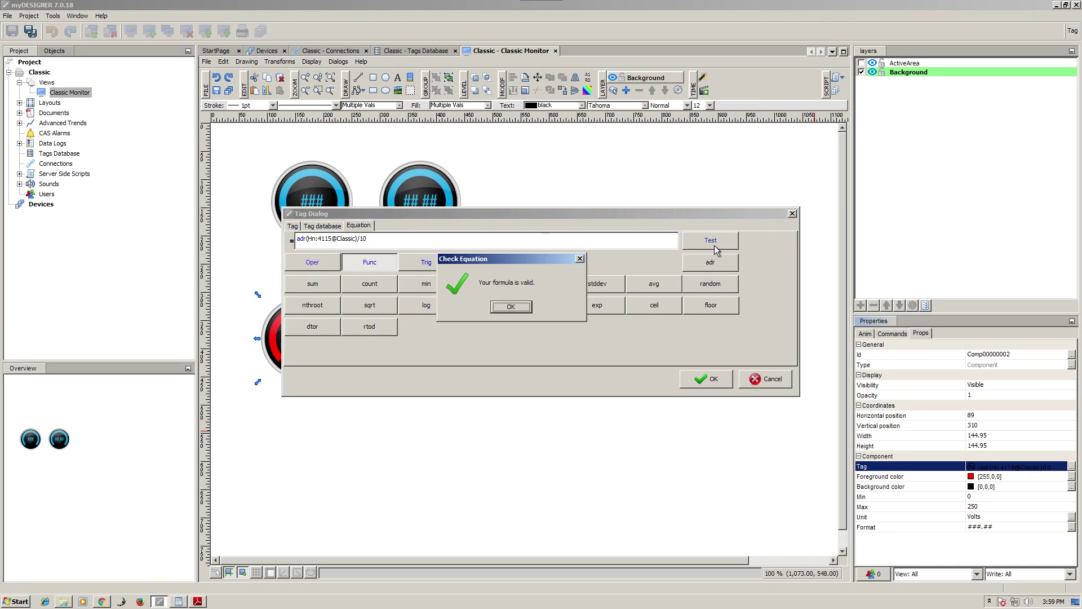
left_click(510, 307)
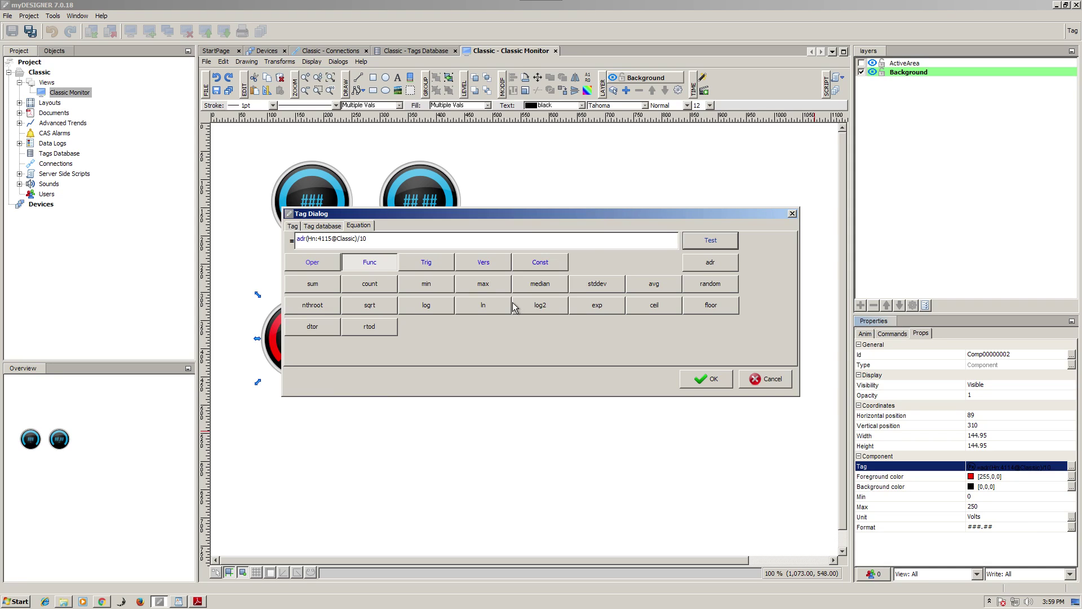
left_click(178, 602)
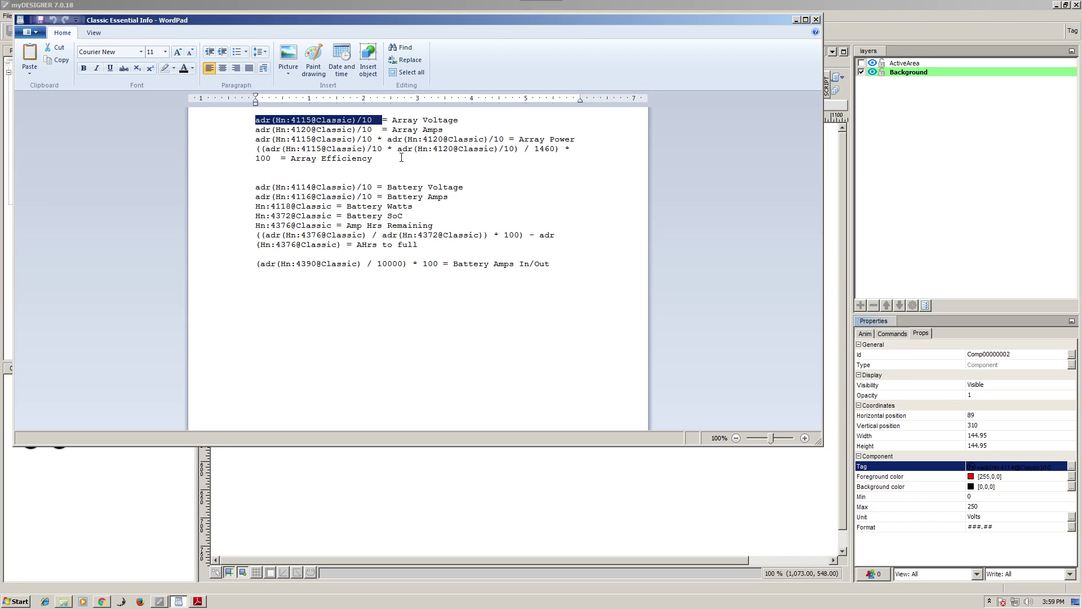
left_click(165, 604)
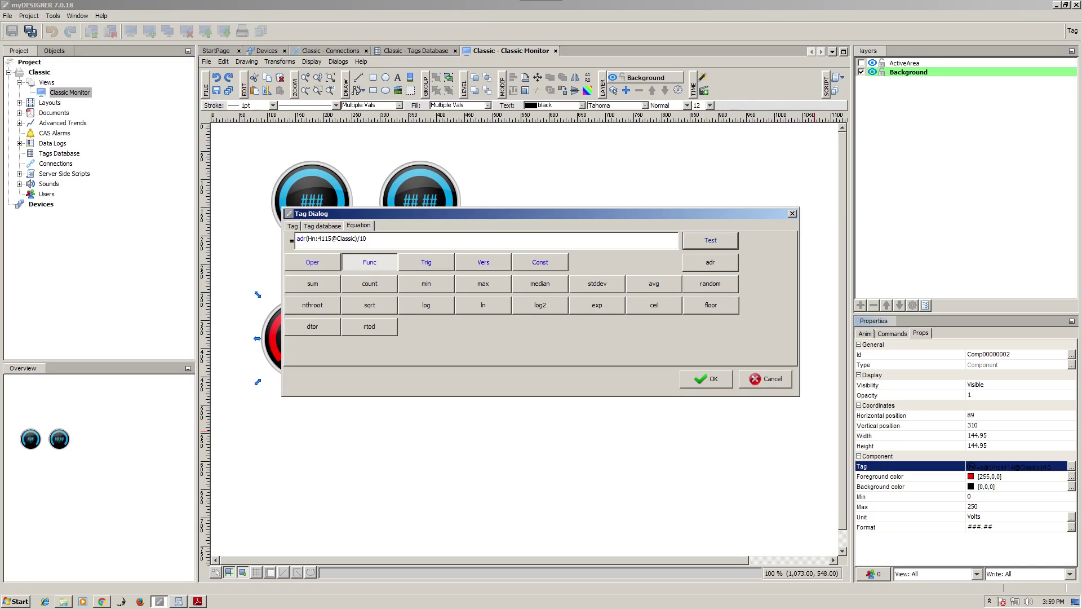
Step: Confirm the red gauge's tag equation and register its tag under the alias RawArrayVoltage
left_click(711, 379)
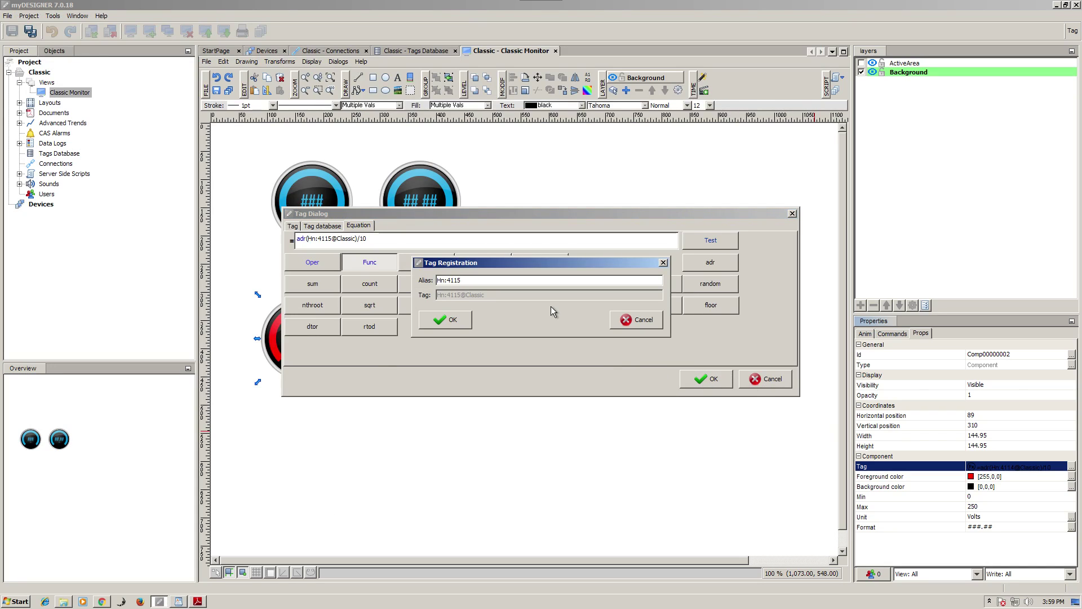
key("BackSpace")
key("BackSpace")
key("BackSpace")
key("BackSpace")
key("BackSpace")
key("BackSpace")
key("BackSpace")
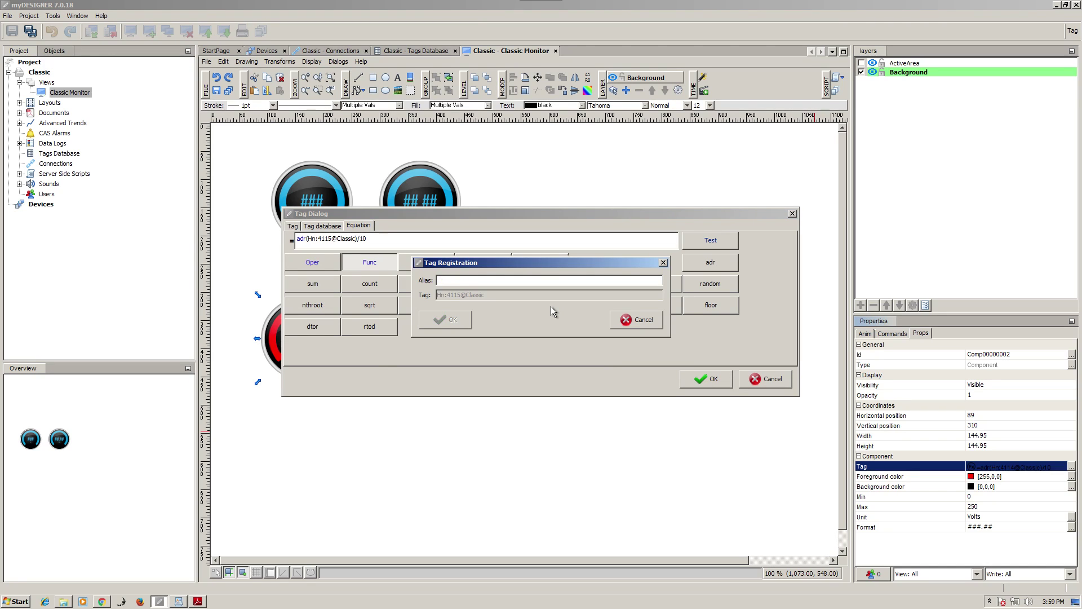
type("RawA")
type("ra")
key("BackSpace")
type("rayVoltage")
left_click(446, 318)
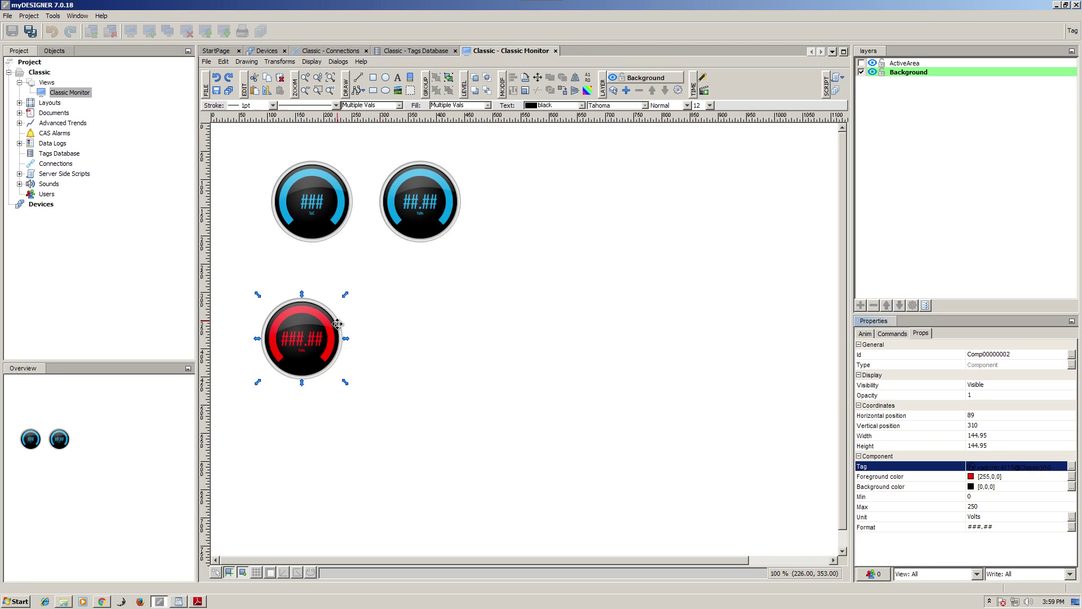
Step: Move the red gauge directly below the battery voltage gauge and save the project
left_click_drag(299, 338, 420, 317)
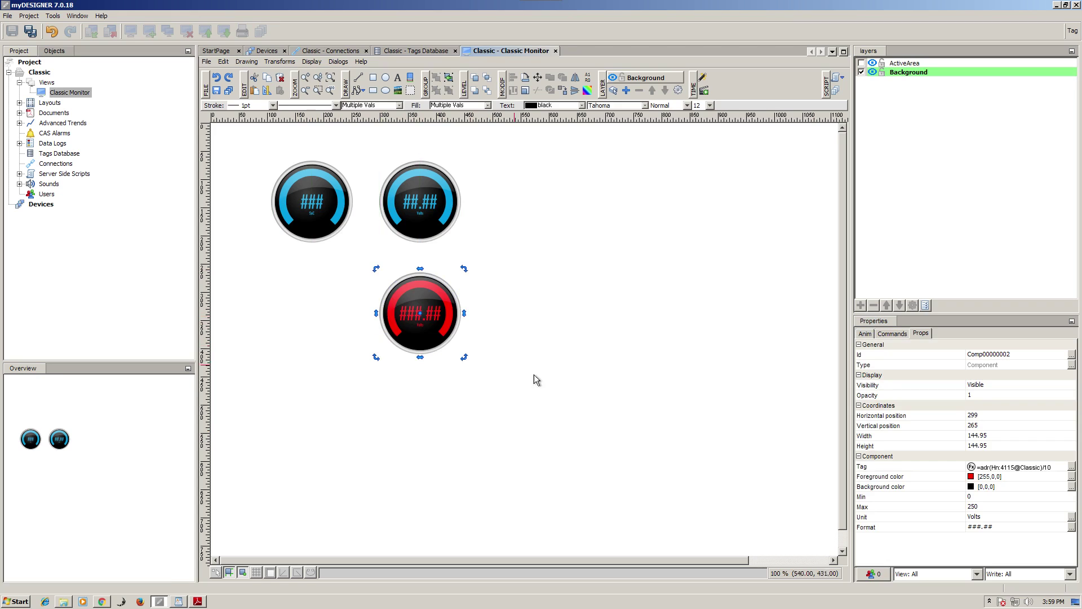
left_click(564, 418)
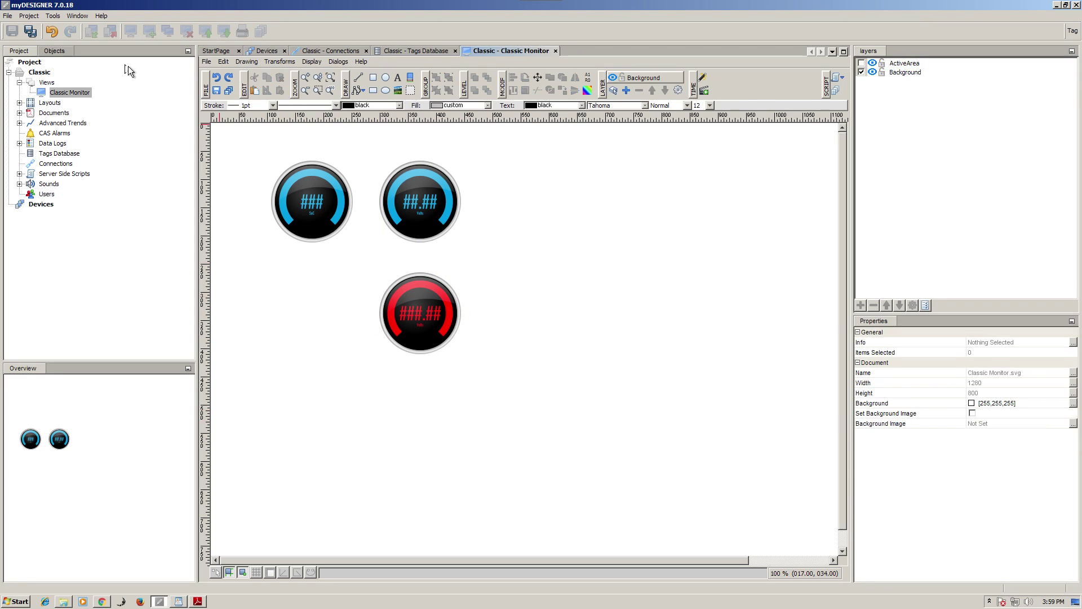
left_click(35, 32)
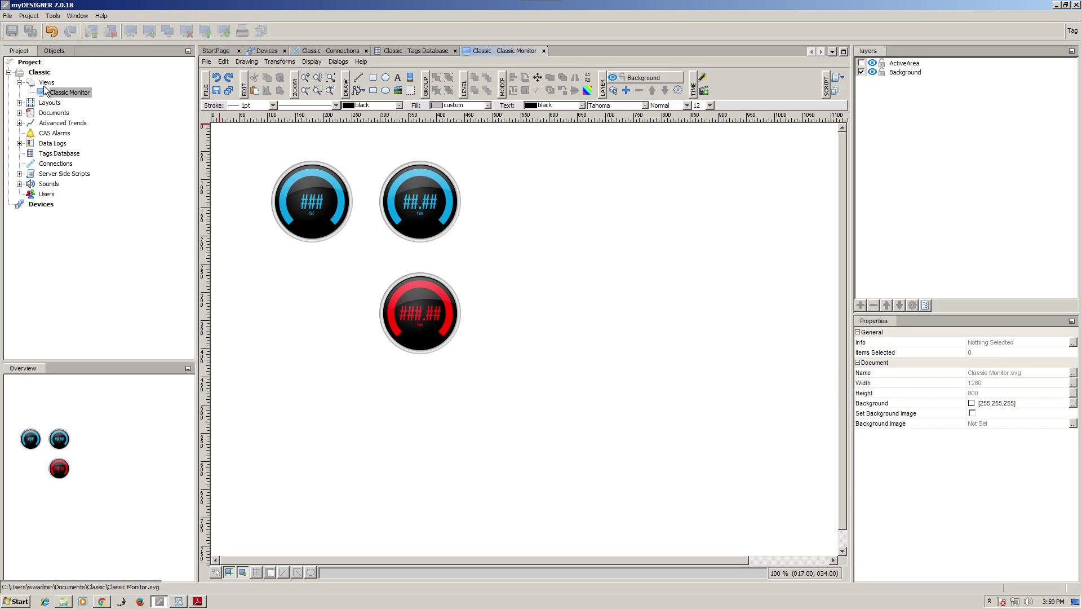
Step: Download the Classic project to This Computer and load the new version in the Chrome mySCADA view
left_click(67, 93)
left_click(110, 32)
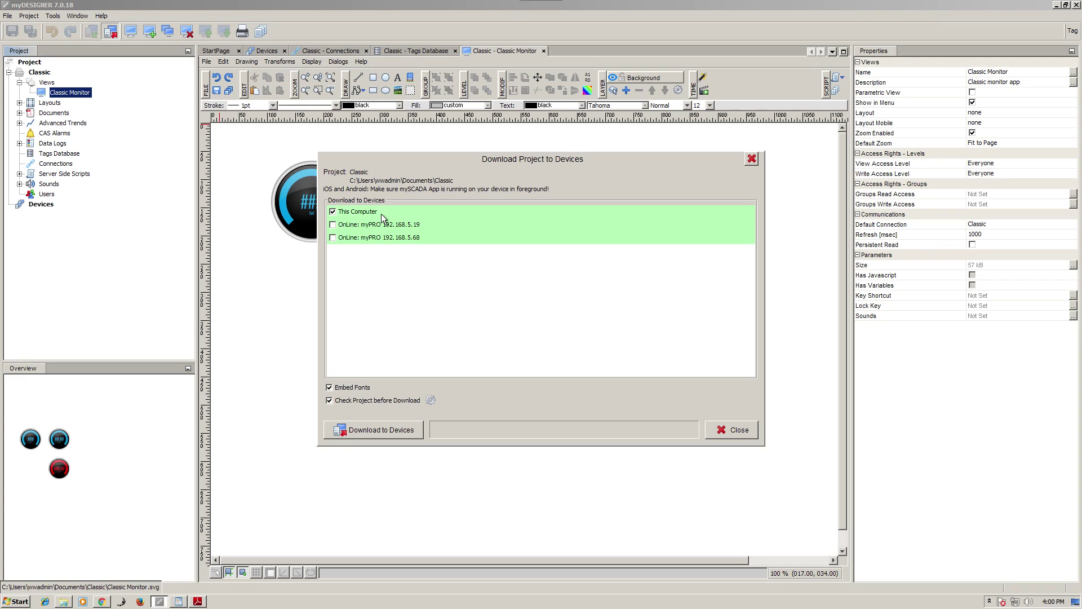
left_click(367, 434)
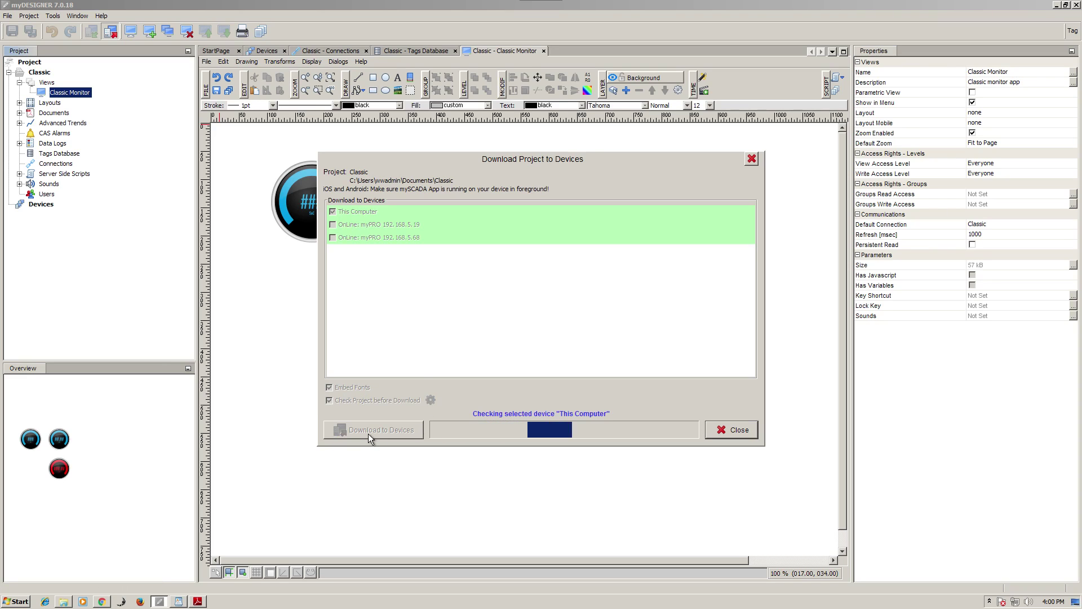
left_click(530, 319)
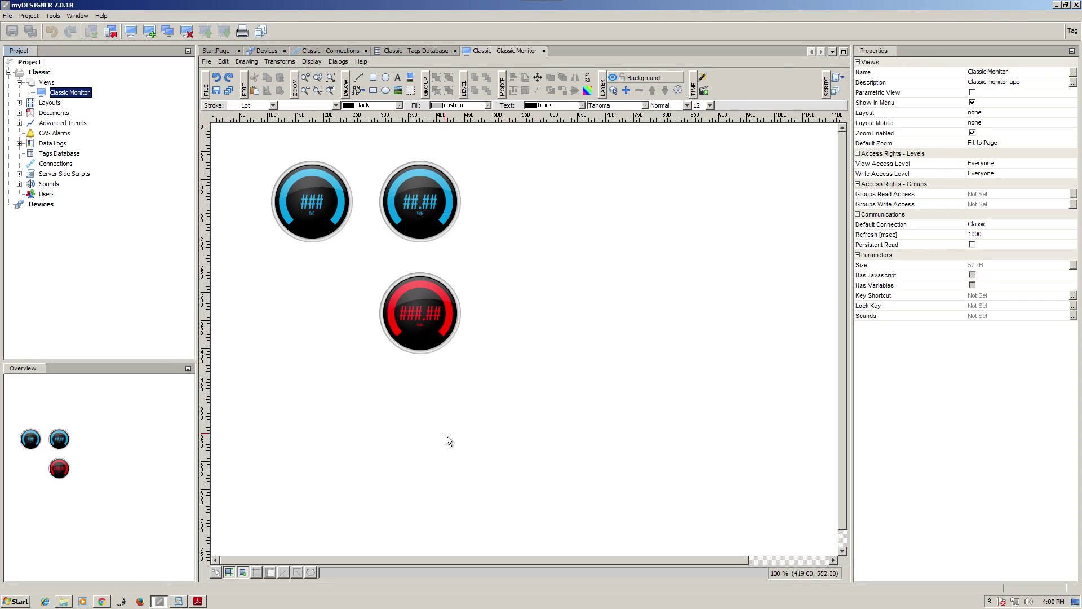
left_click(102, 601)
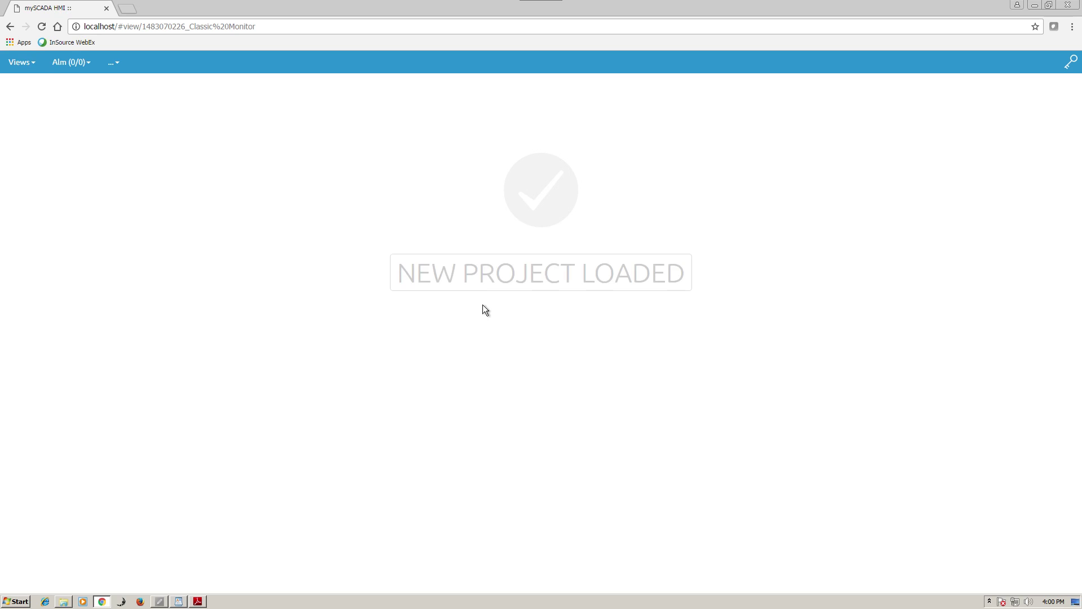
left_click(543, 275)
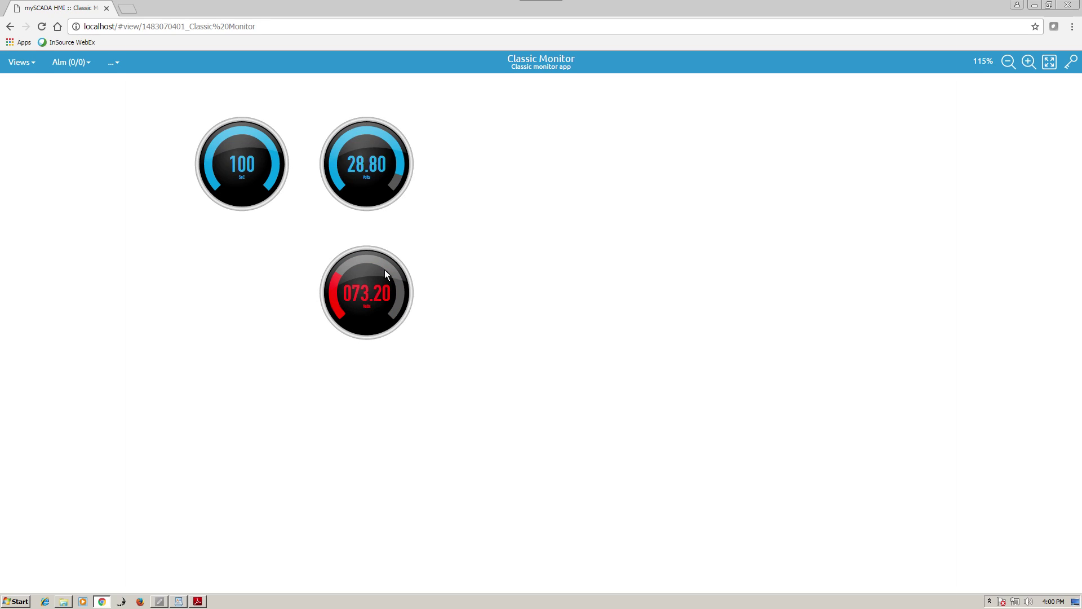
Step: Back in myDESIGNER, draw a rectangle about 728 by 565 covering all three gauges and lower it to the background
left_click(161, 602)
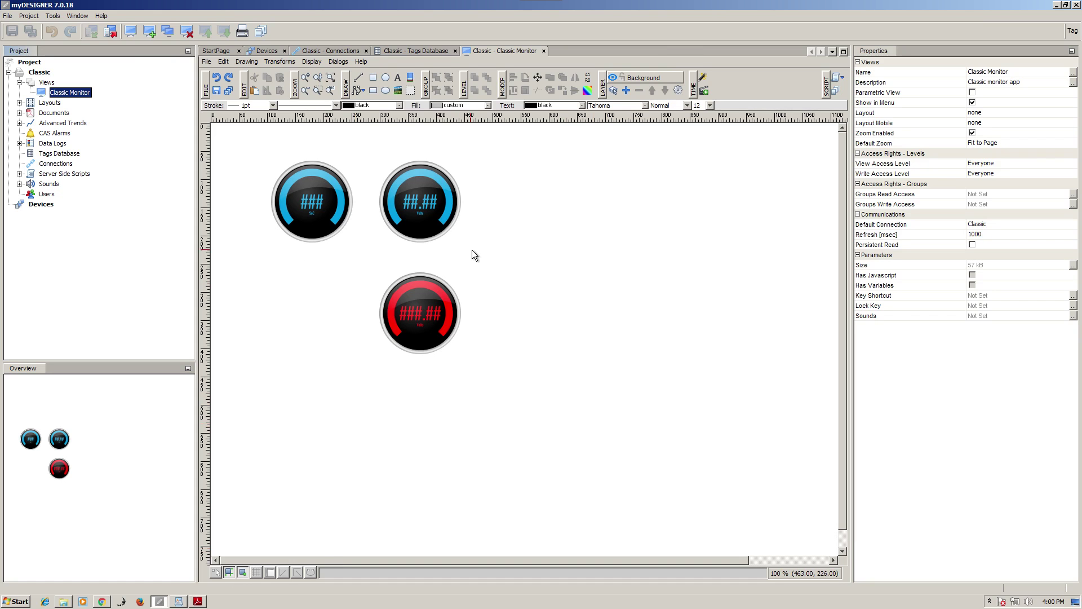
left_click(372, 92)
left_click_drag(247, 133, 657, 452)
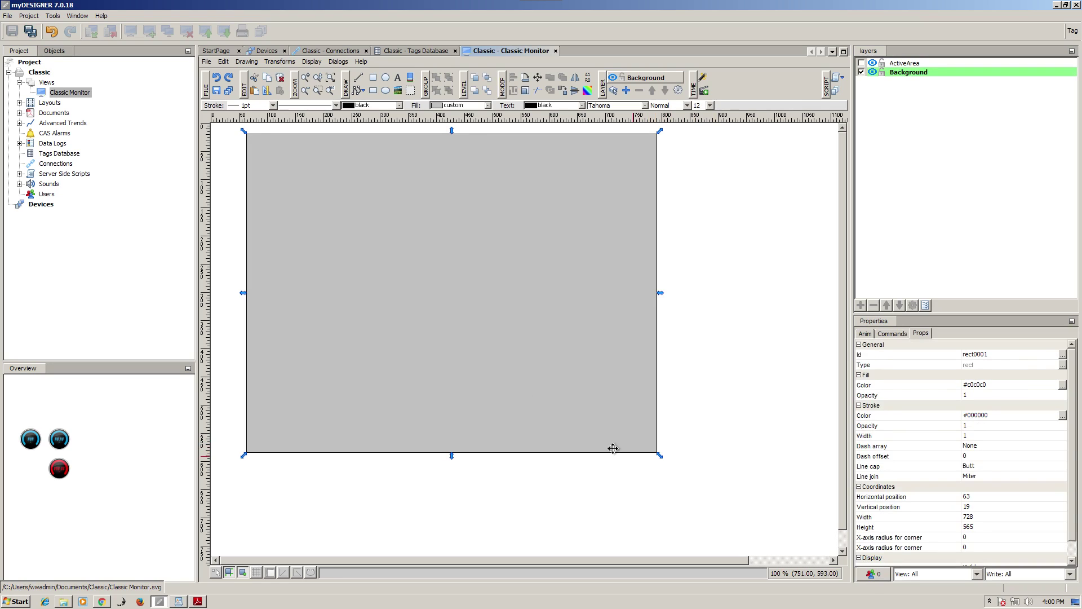
right_click(429, 223)
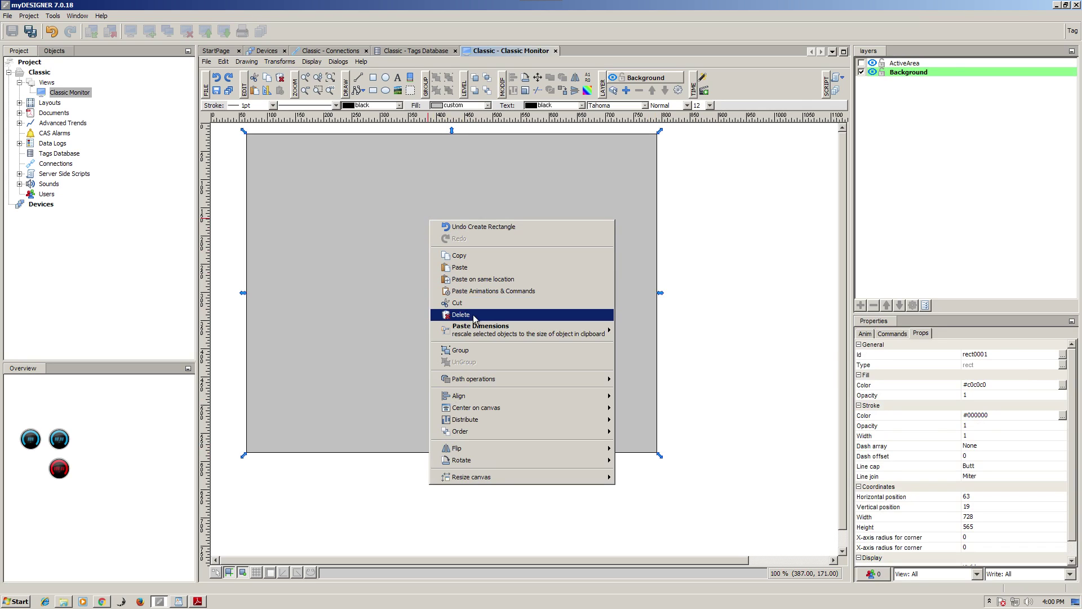
mouse_move(461, 435)
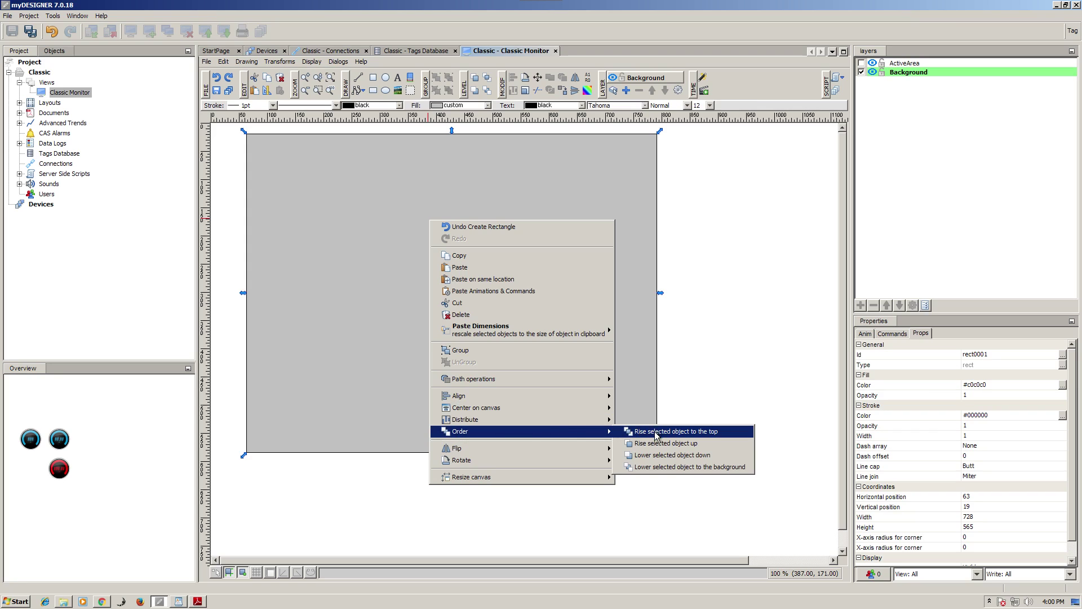
left_click(683, 471)
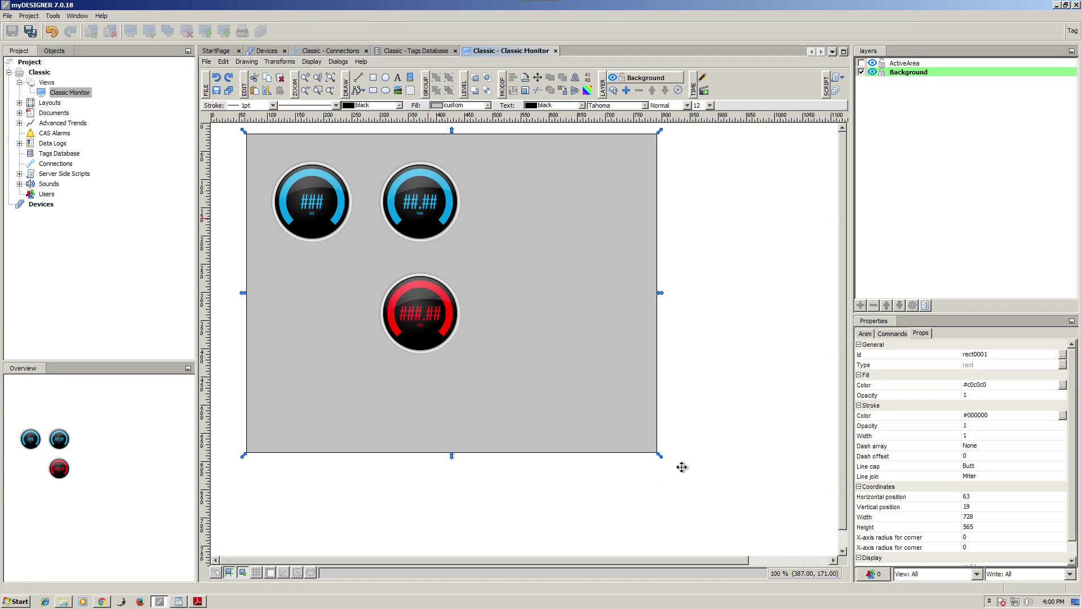
Step: Shrink the background rectangle to about 661 by 513 and set its fill color to #00ffcc
left_click(520, 521)
left_click(652, 452)
left_click_drag(652, 451, 437, 422)
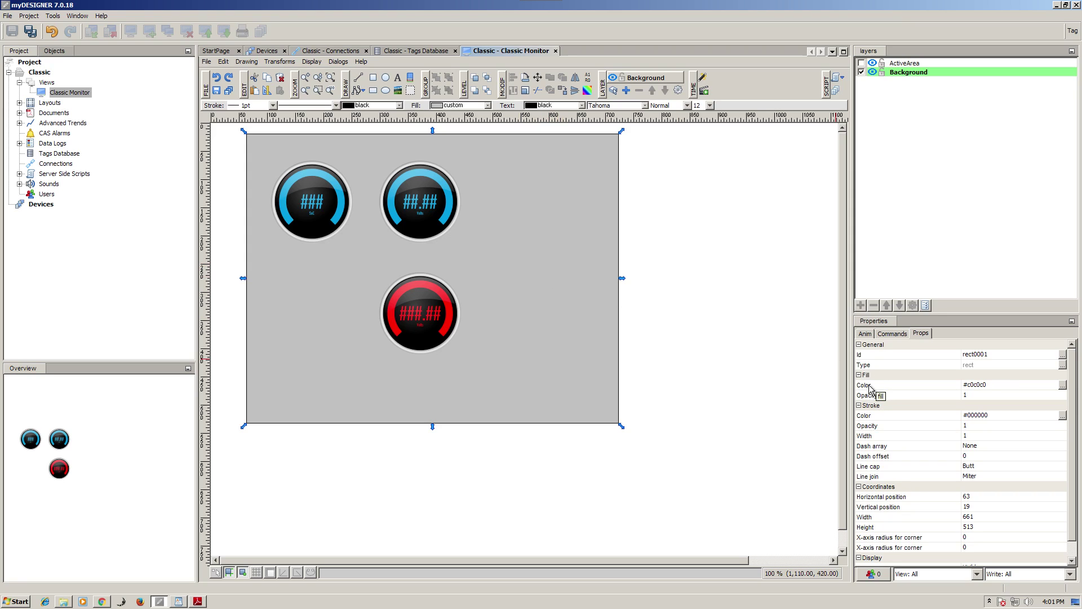
left_click(1062, 385)
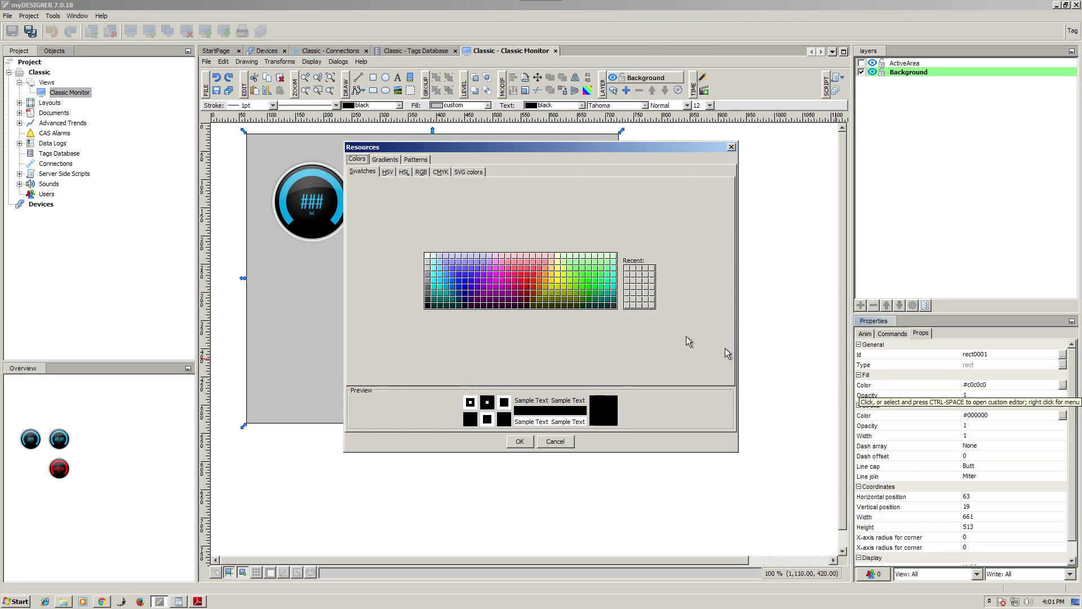
left_click(613, 280)
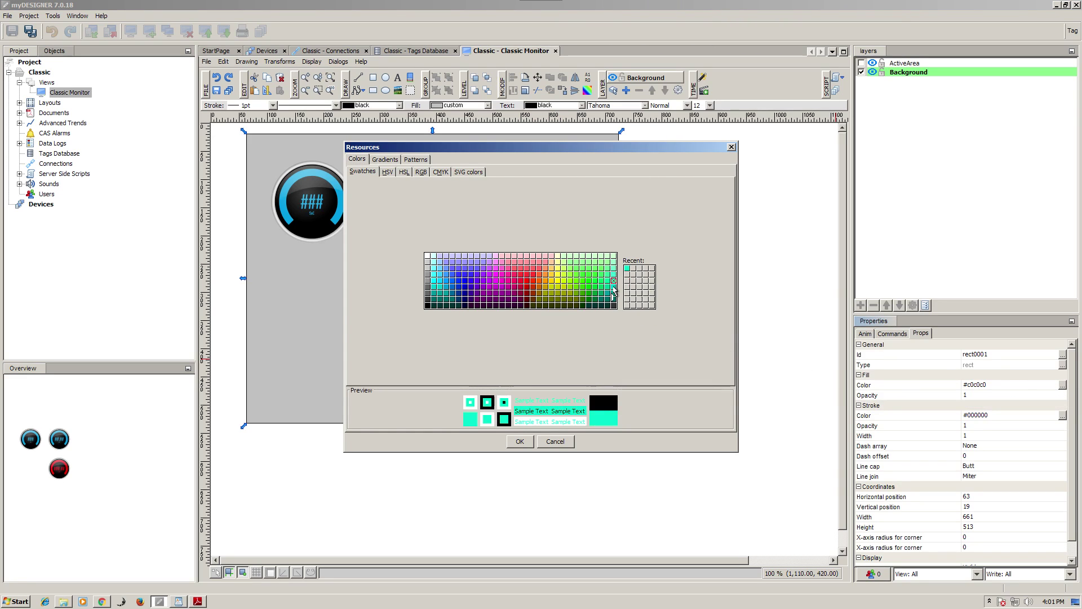
left_click(517, 442)
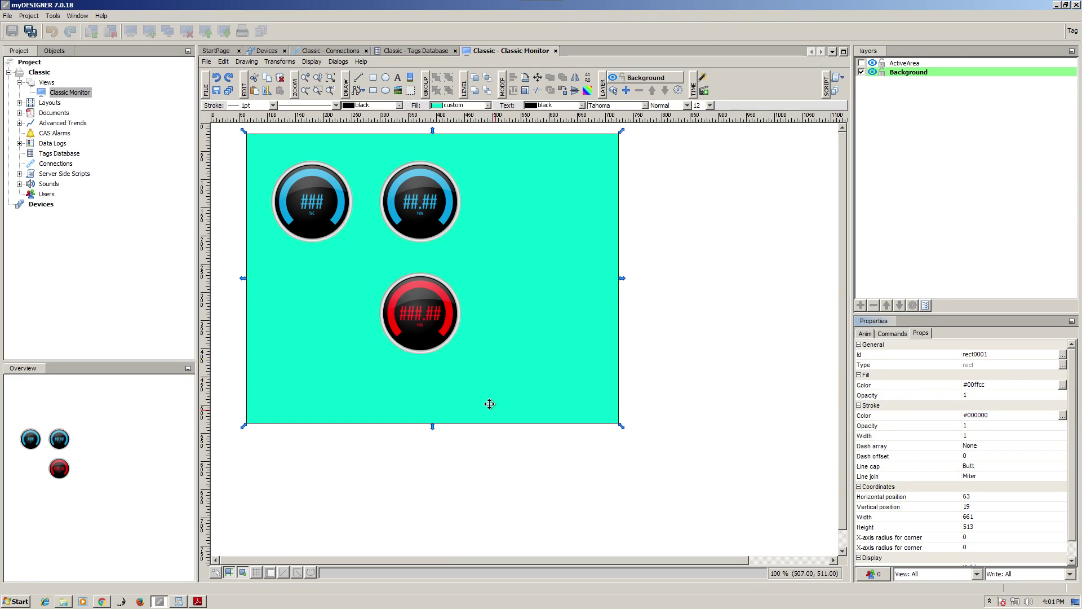
Step: Add a text label reading "Battery Voltage" and place it just to the right of the upper-right blue gauge
left_click(397, 79)
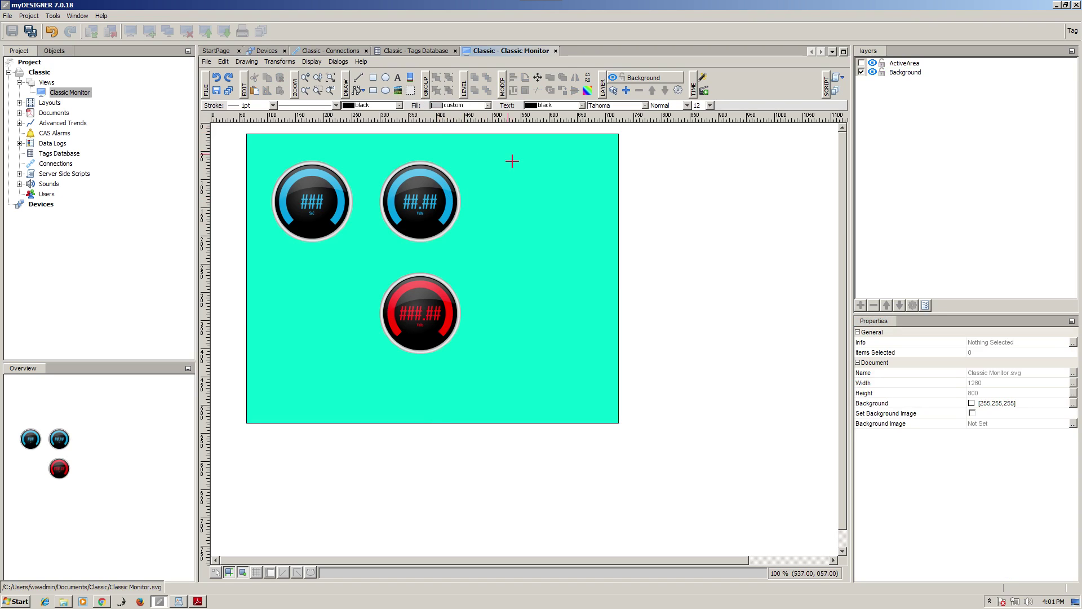
left_click(514, 209)
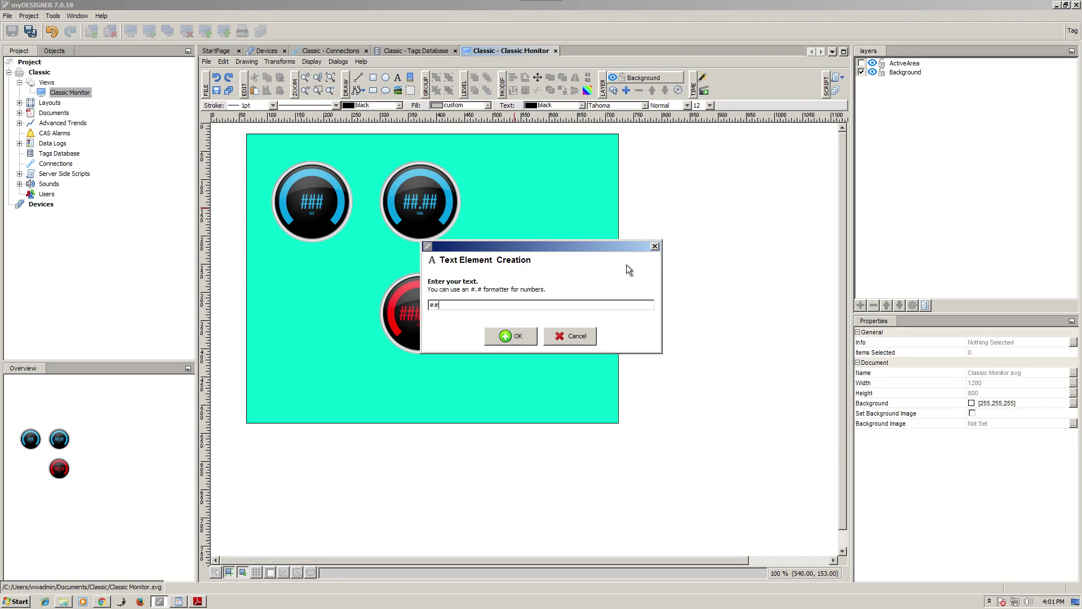
key("BackSpace")
key("BackSpace")
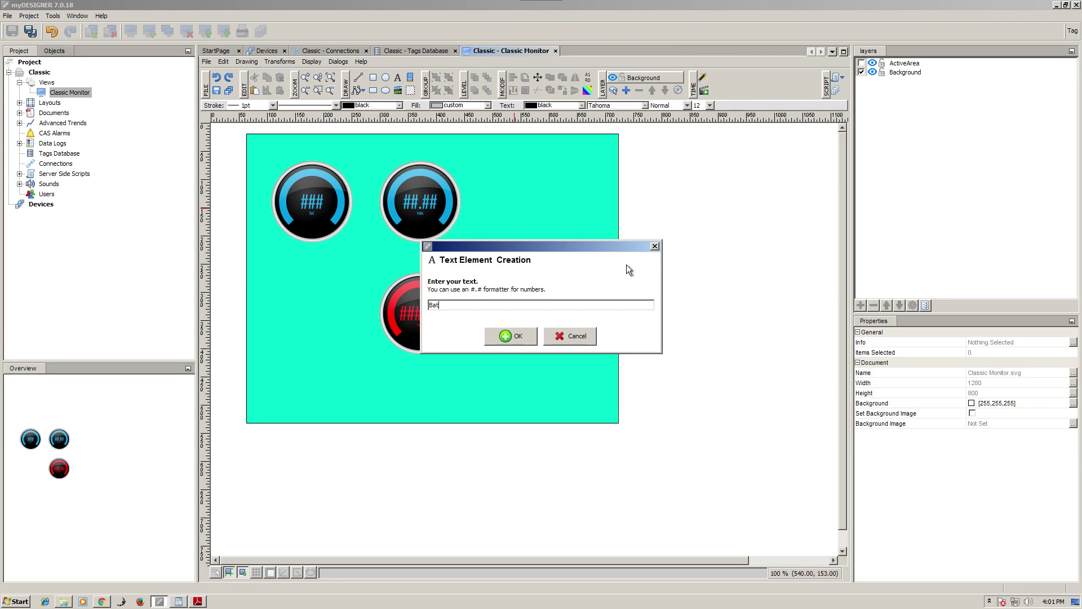
type("Battery Voltage")
left_click(518, 337)
left_click_drag(528, 206, 484, 201)
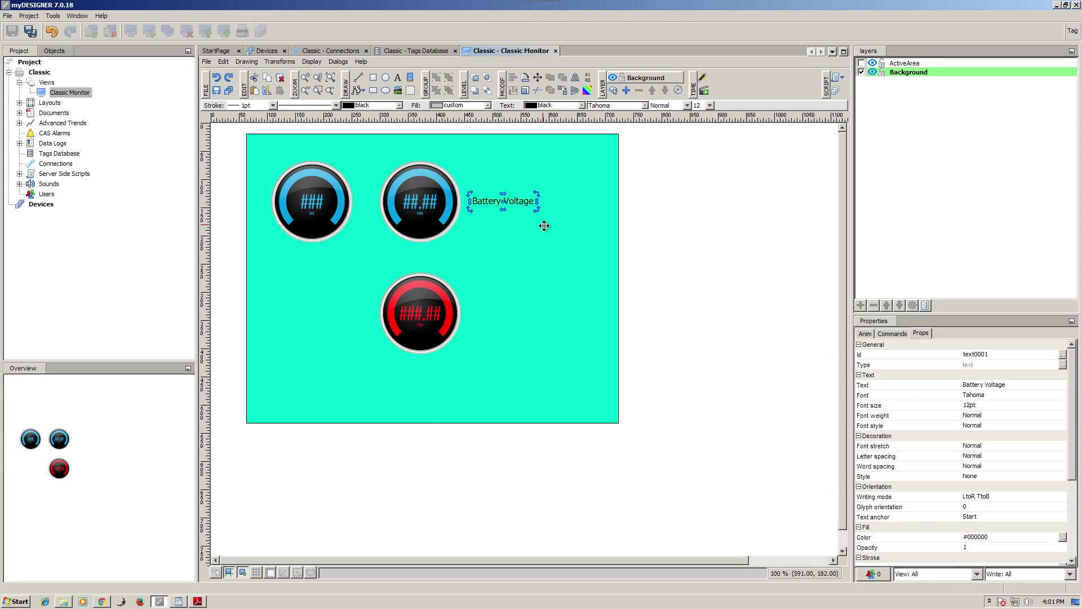
left_click(532, 232)
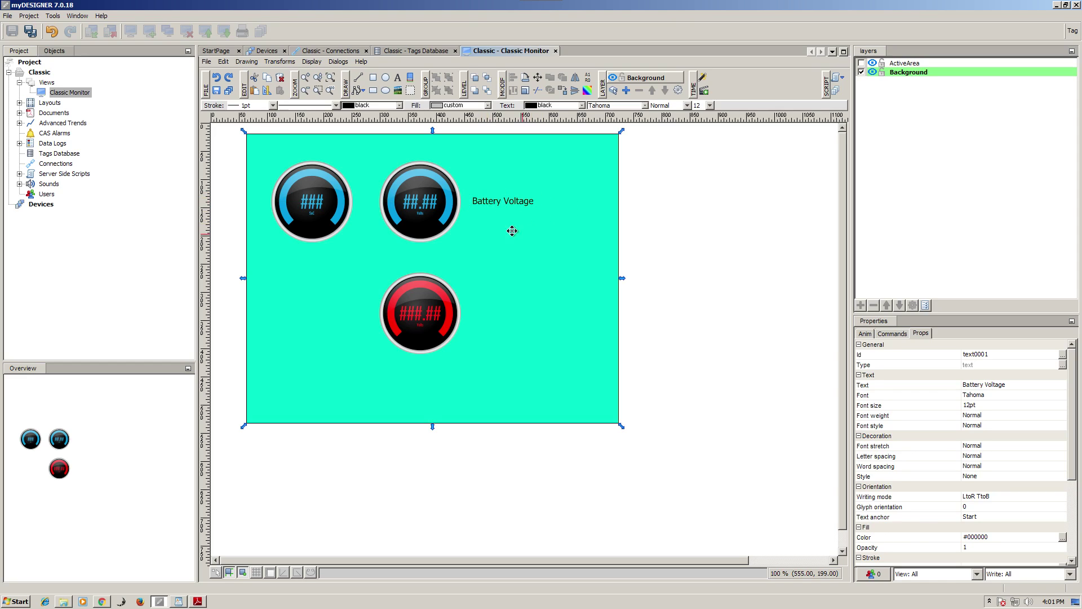
Step: Duplicate the Battery Voltage label and place the copy just to the right of the red gauge
left_click(519, 201)
right_click(519, 201)
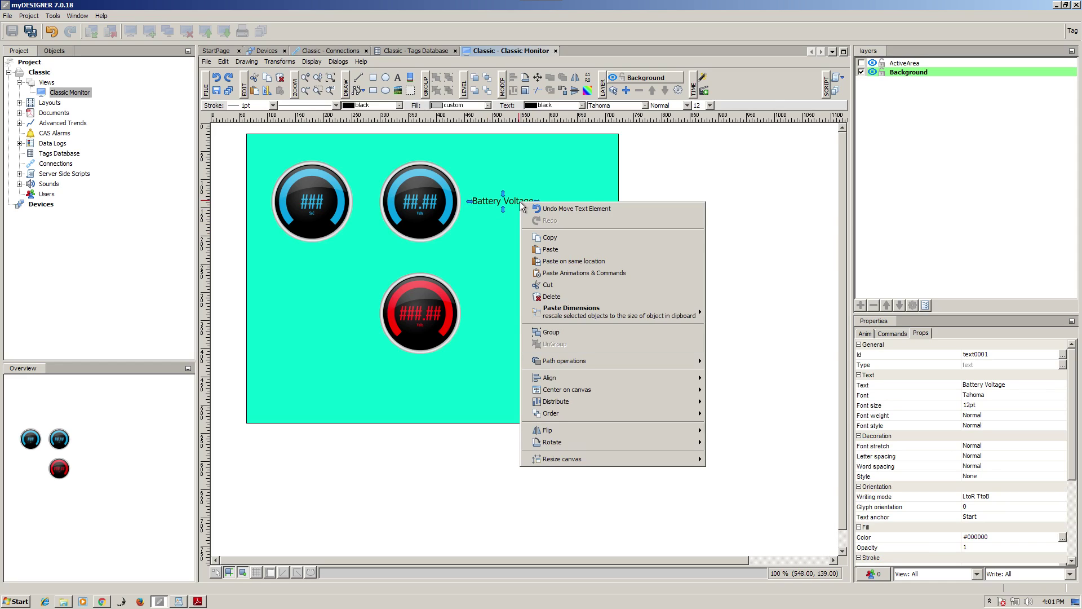
left_click(559, 240)
right_click(499, 307)
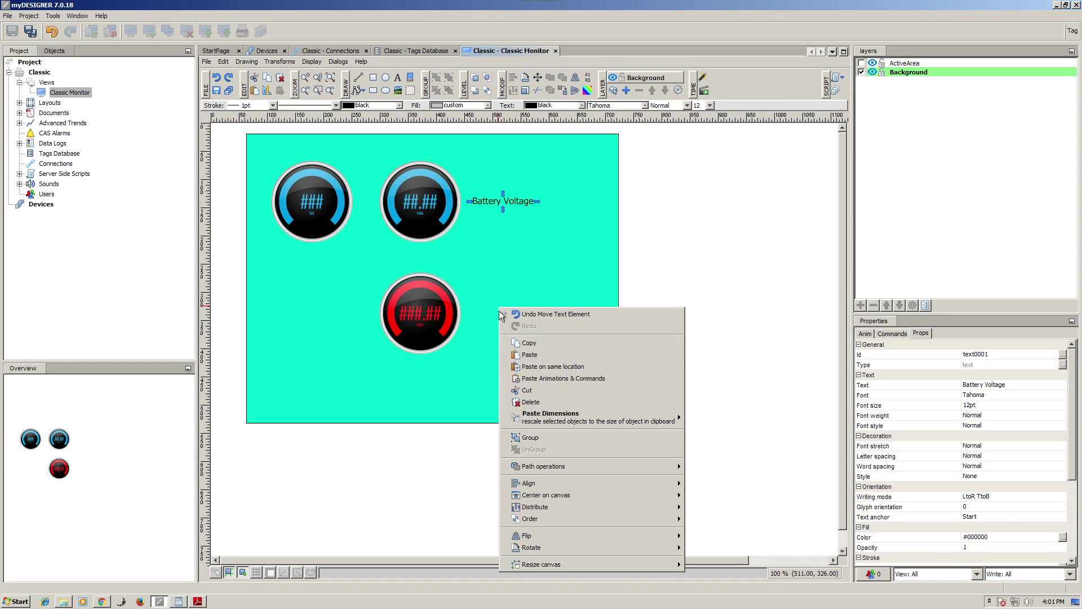
left_click(530, 355)
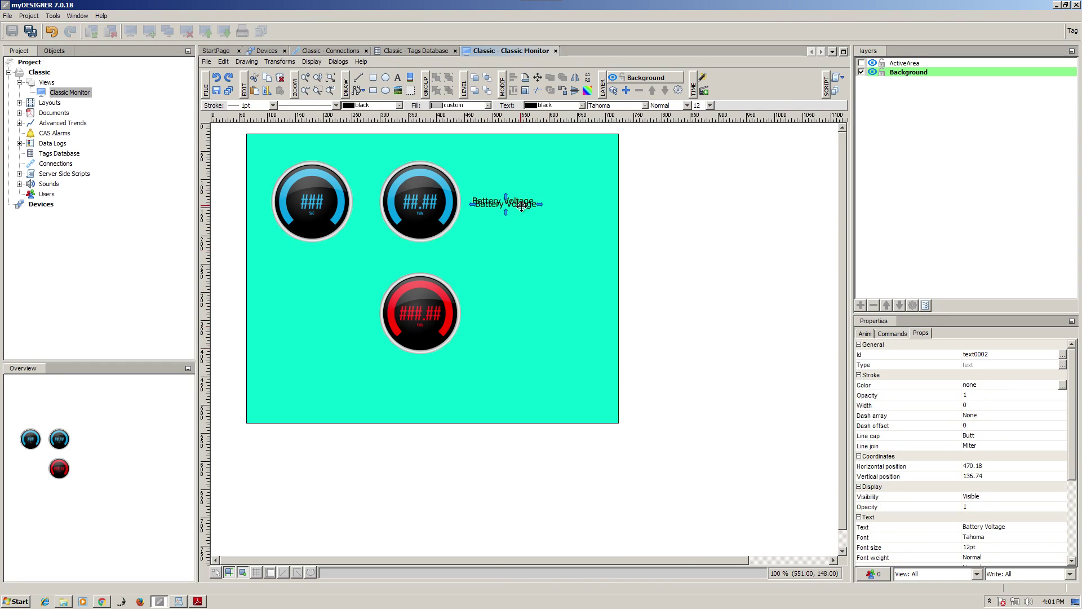
left_click_drag(523, 205, 514, 317)
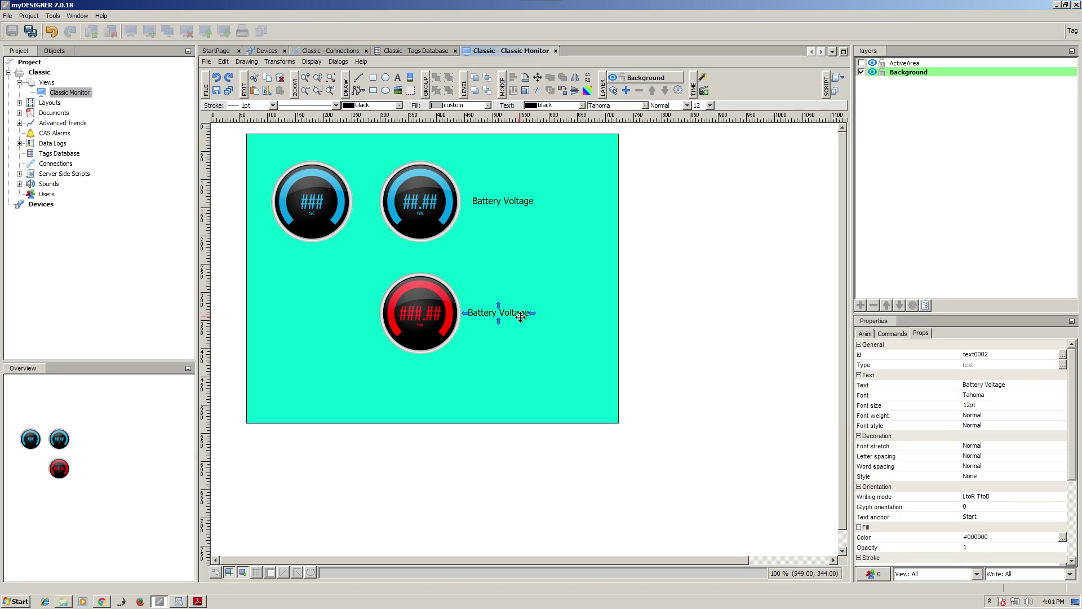
Step: Change the text of the label beside the red gauge to "Array Voltage"
left_click(1015, 386)
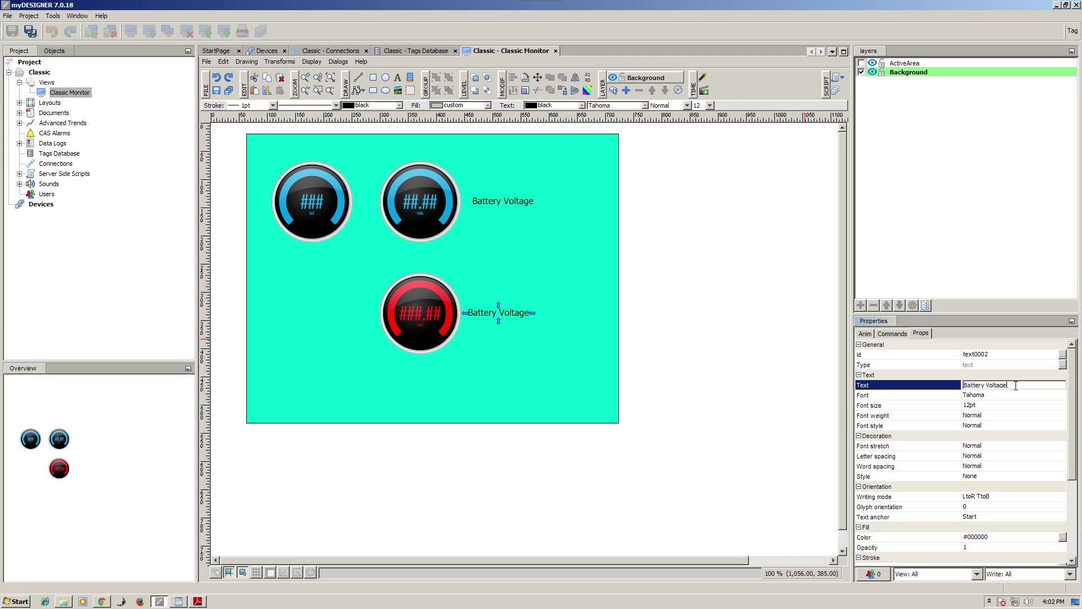
type("Array")
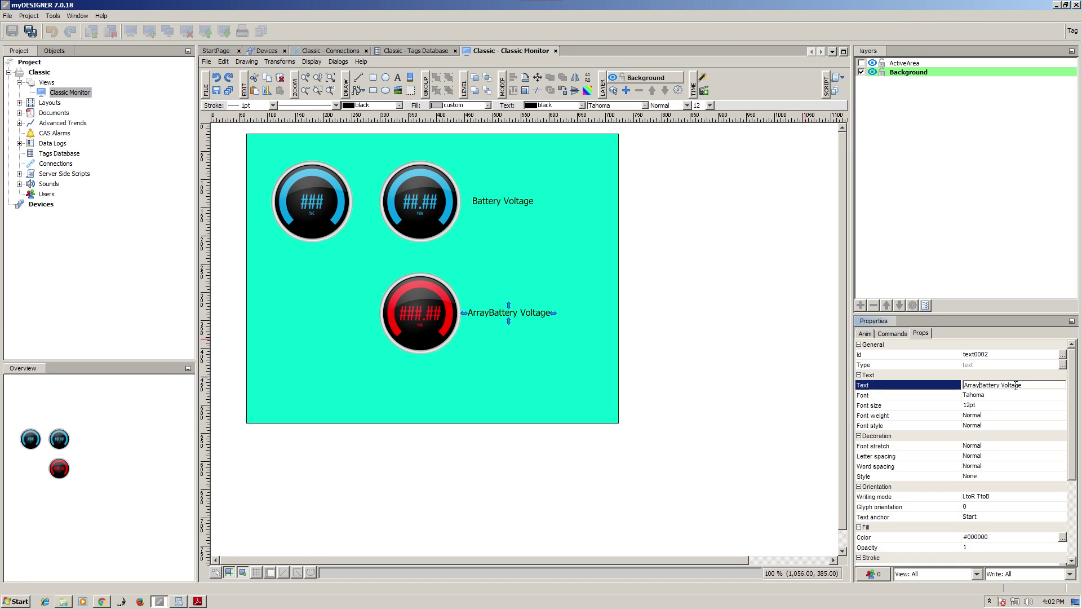
key("Delete")
key("Delete")
key("Delete")
key("Delete")
key("Delete")
key("Delete")
key("Delete")
key("Delete")
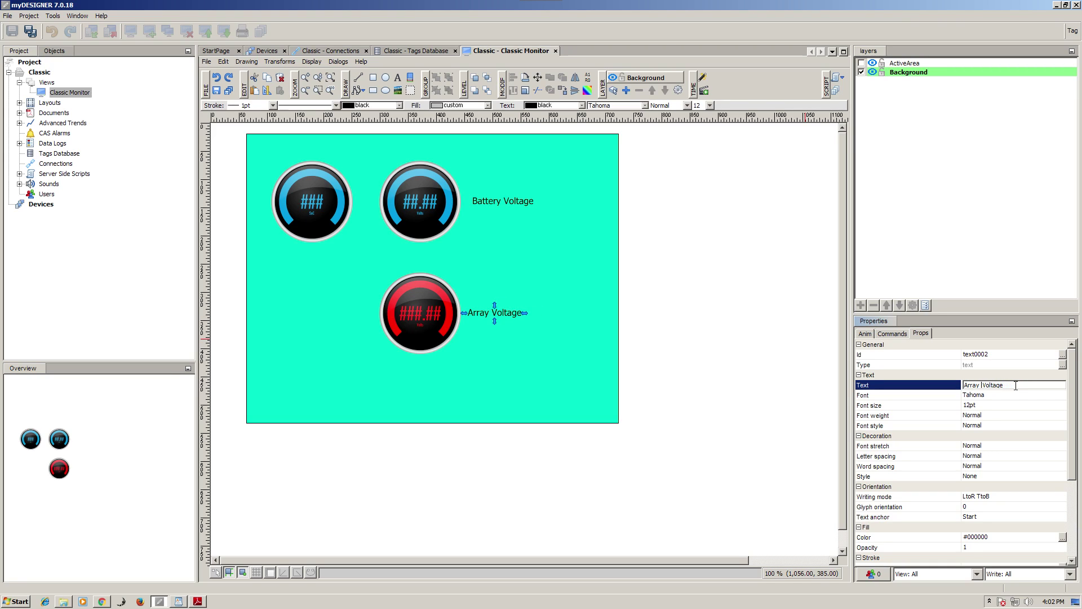
key("Return")
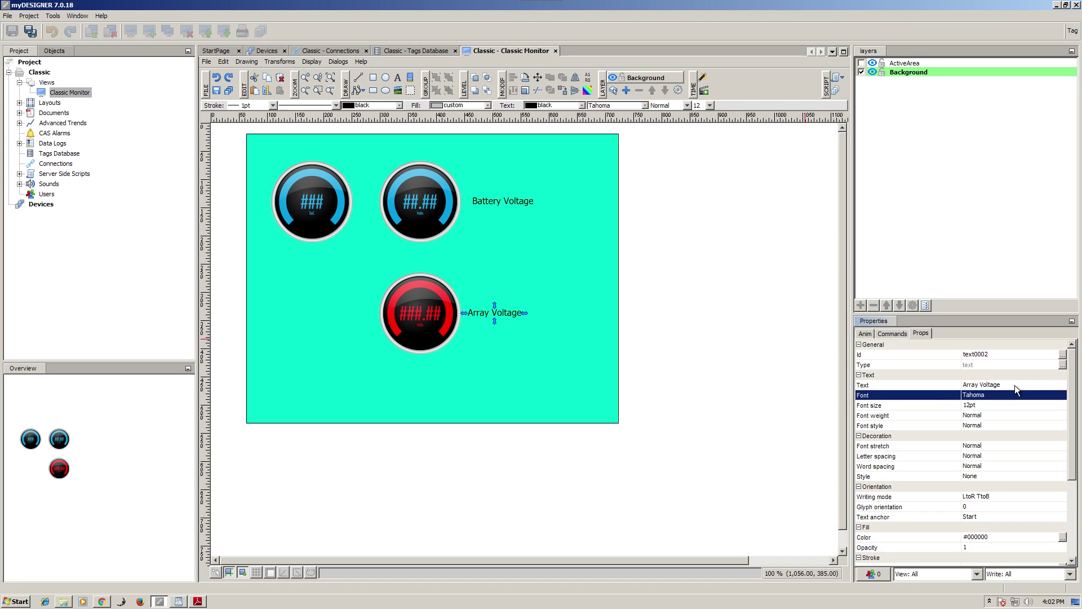
left_click(363, 395)
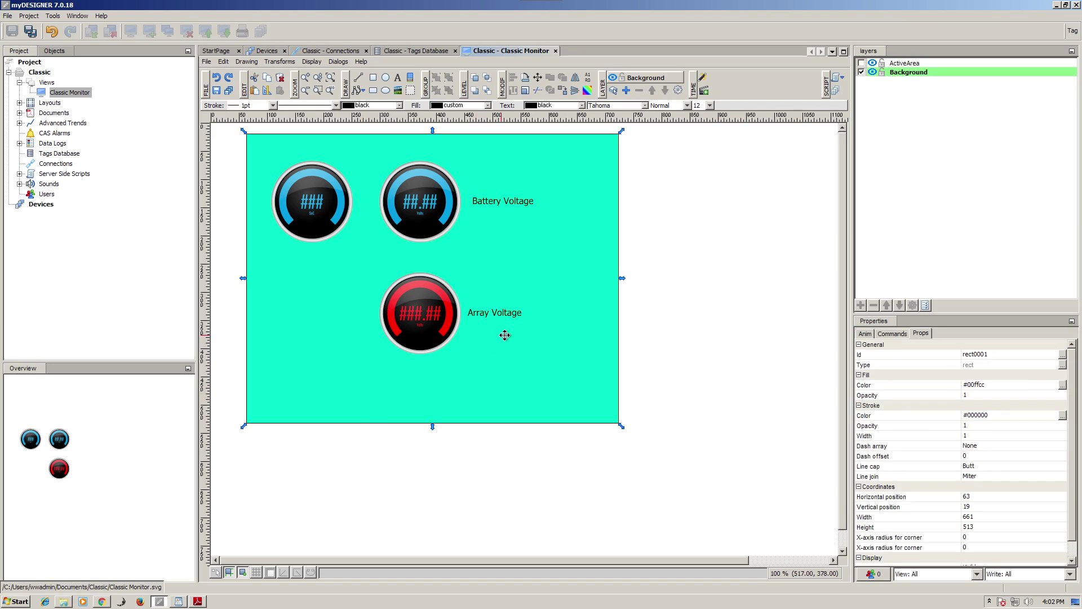
Step: Duplicate the Array Voltage label beside the red gauge and place the copy just below the upper-left blue gauge
left_click(496, 310)
right_click(497, 310)
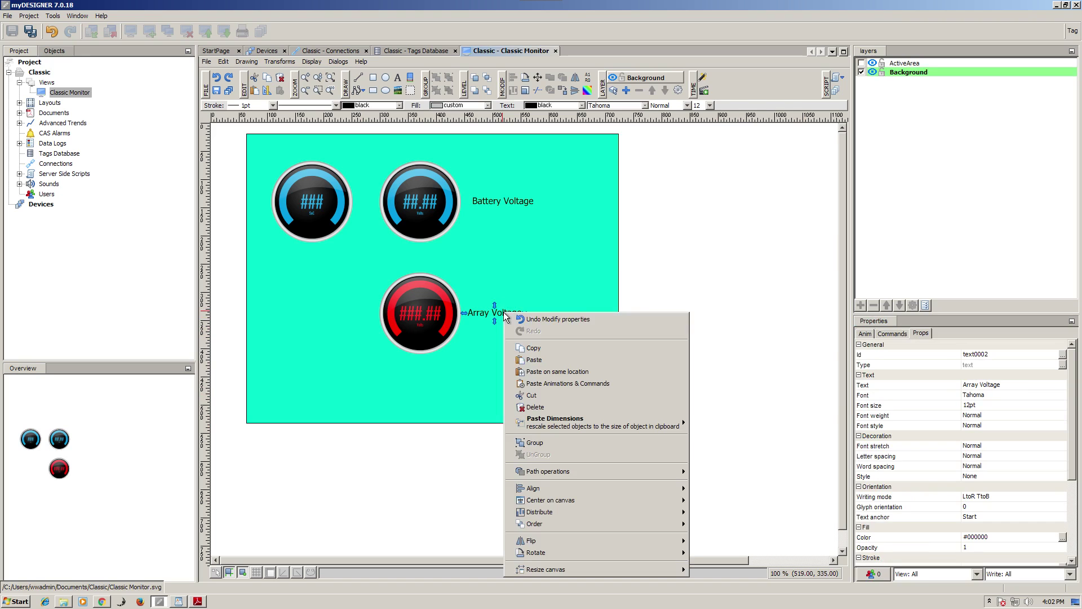
left_click(497, 314)
right_click(533, 322)
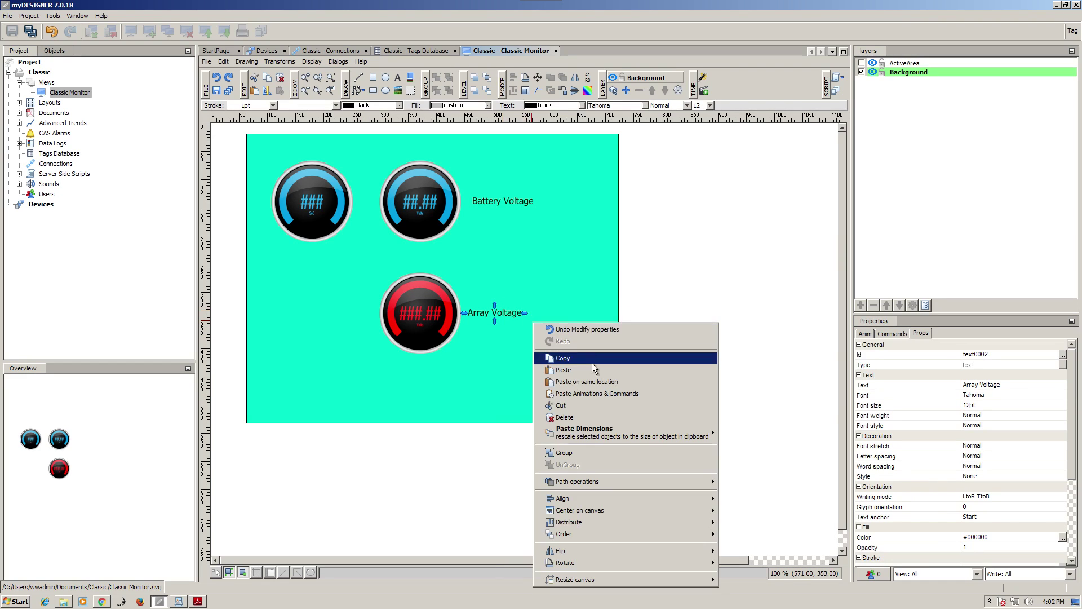
left_click(586, 368)
left_click_drag(509, 317, 318, 259)
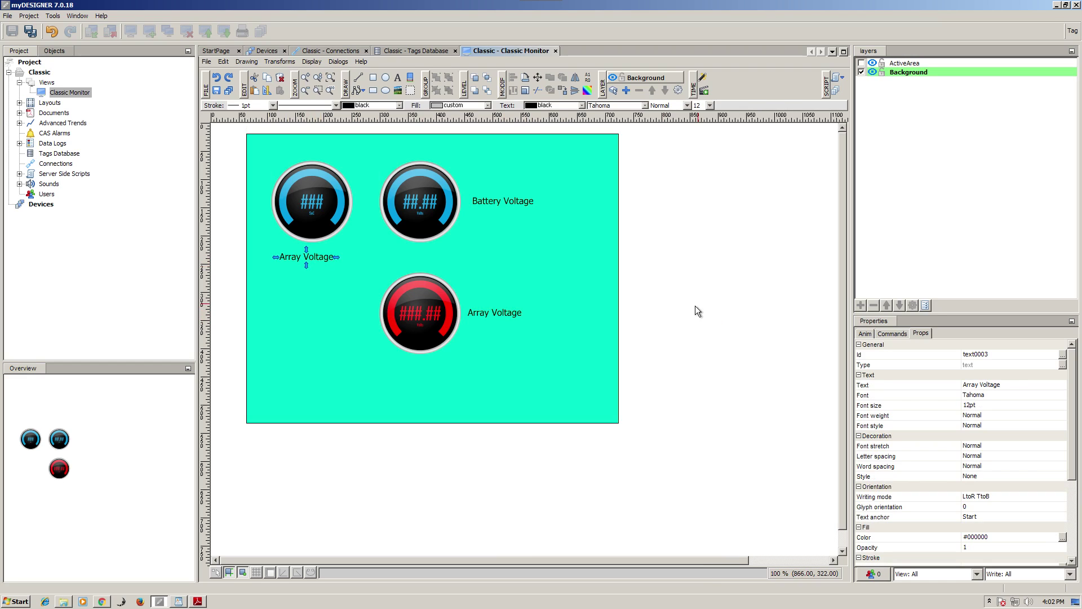
Step: Change the copied label's text to "Battery State of Charge" and centre it beneath the upper-left blue gauge
left_click_drag(983, 385, 917, 387)
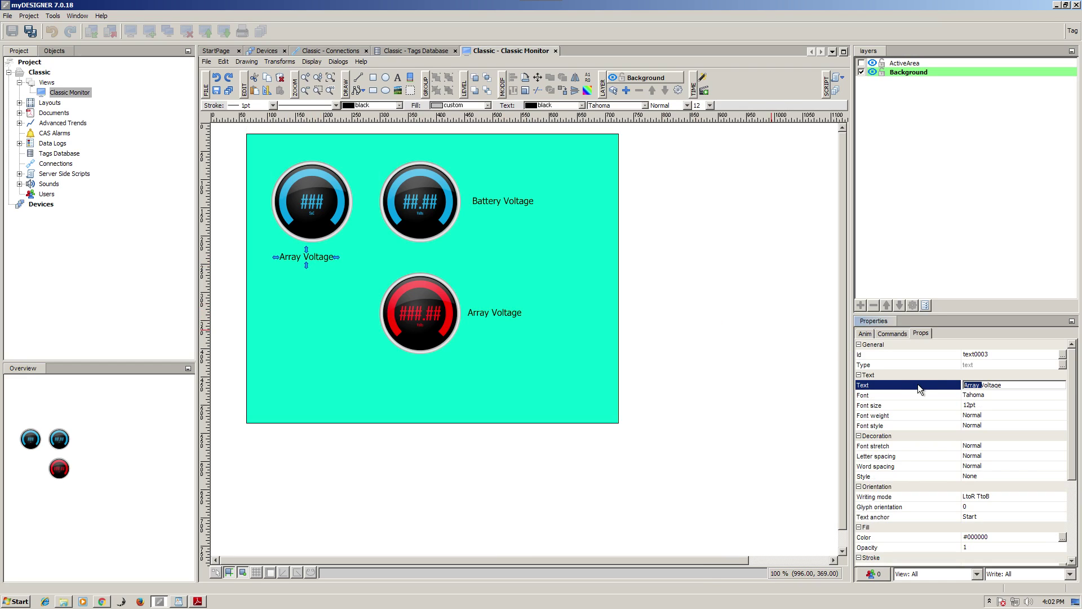
type("Battery ST")
key("BackSpace")
type("tate ")
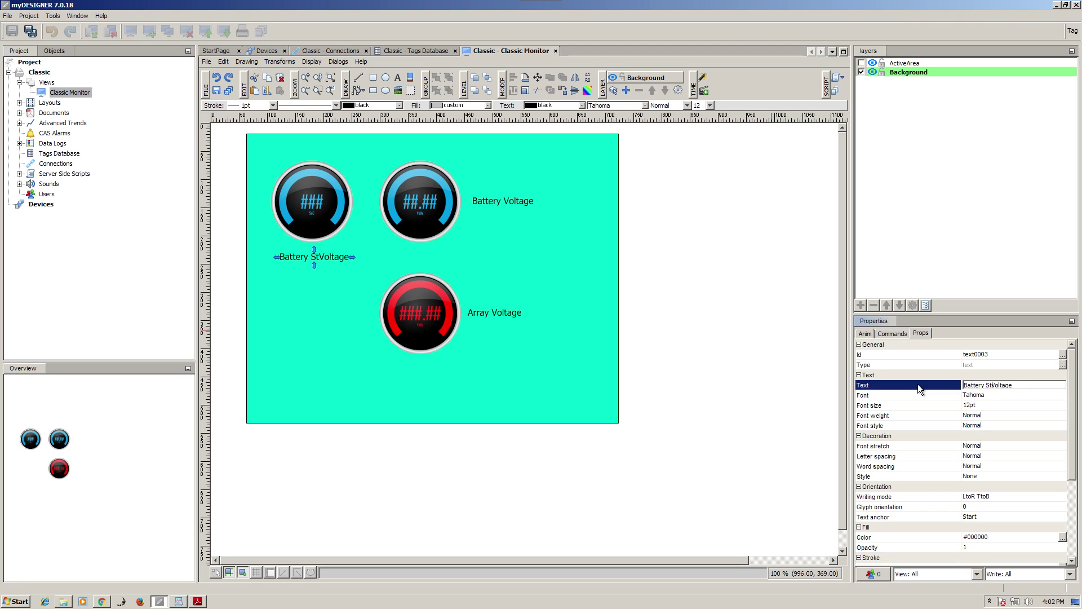
type("of Charge")
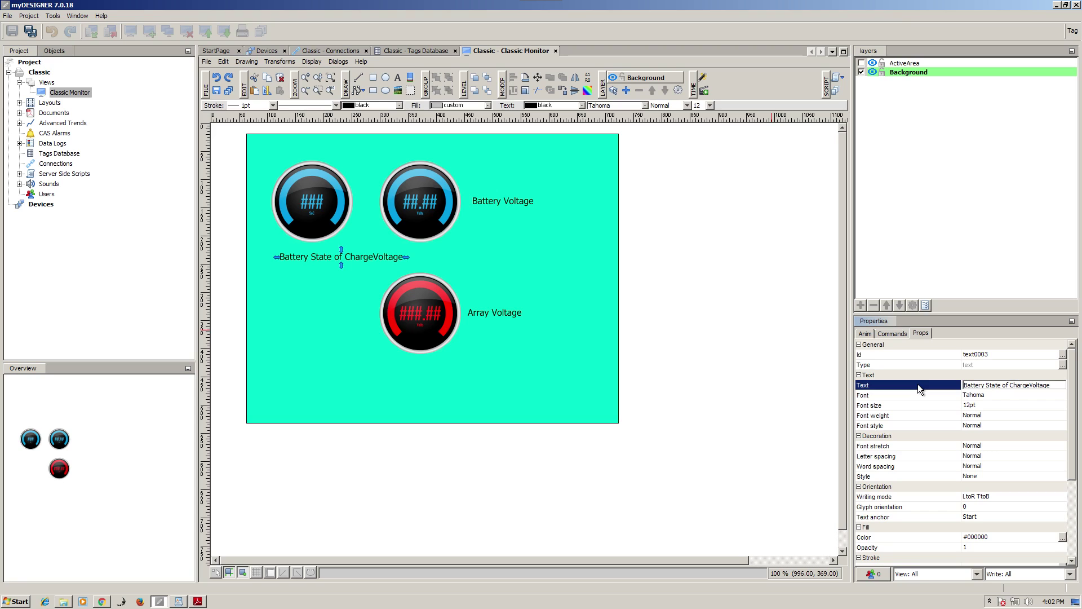
key("Delete")
key("Delete")
key("Delete")
key("Delete")
key("Delete")
key("Delete")
key("Delete")
key("Down")
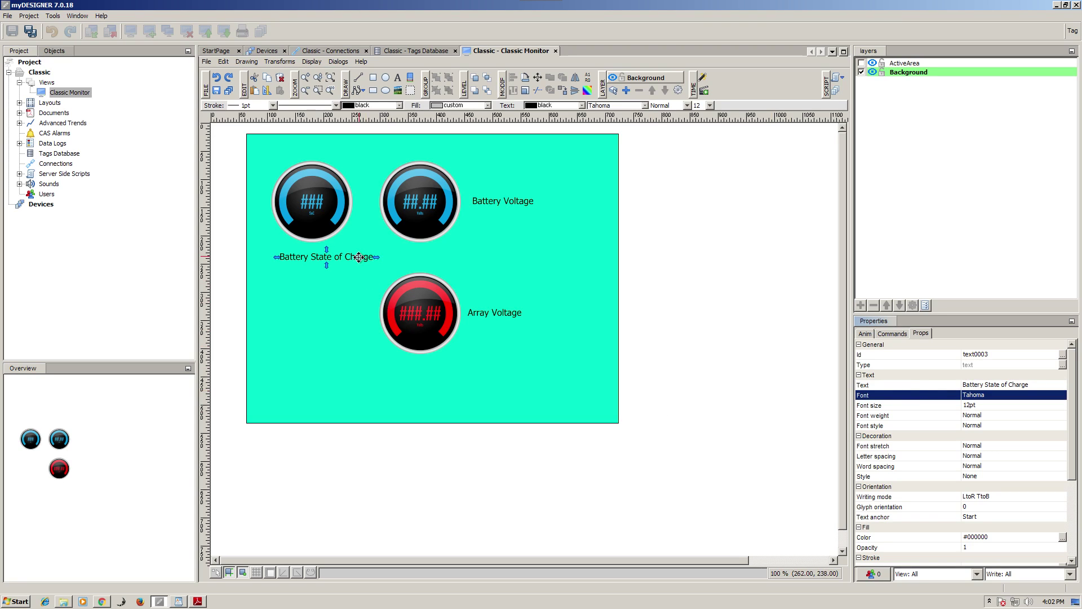
left_click_drag(348, 257, 337, 257)
left_click(527, 276)
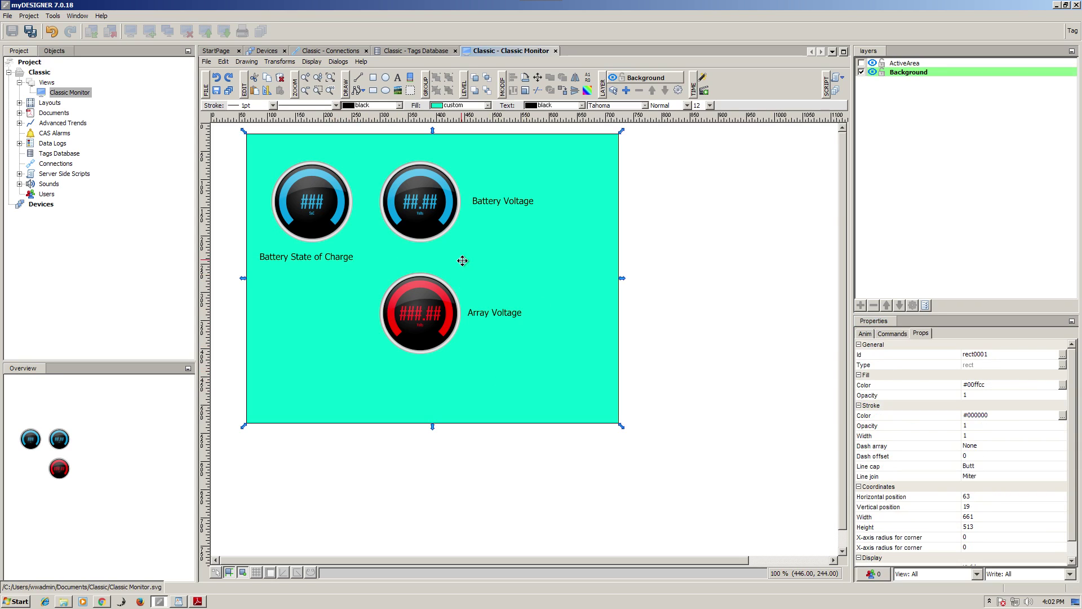
Step: Save all project changes and download the Classic project to This Computer with fonts embedded and the project check enabled
left_click(30, 32)
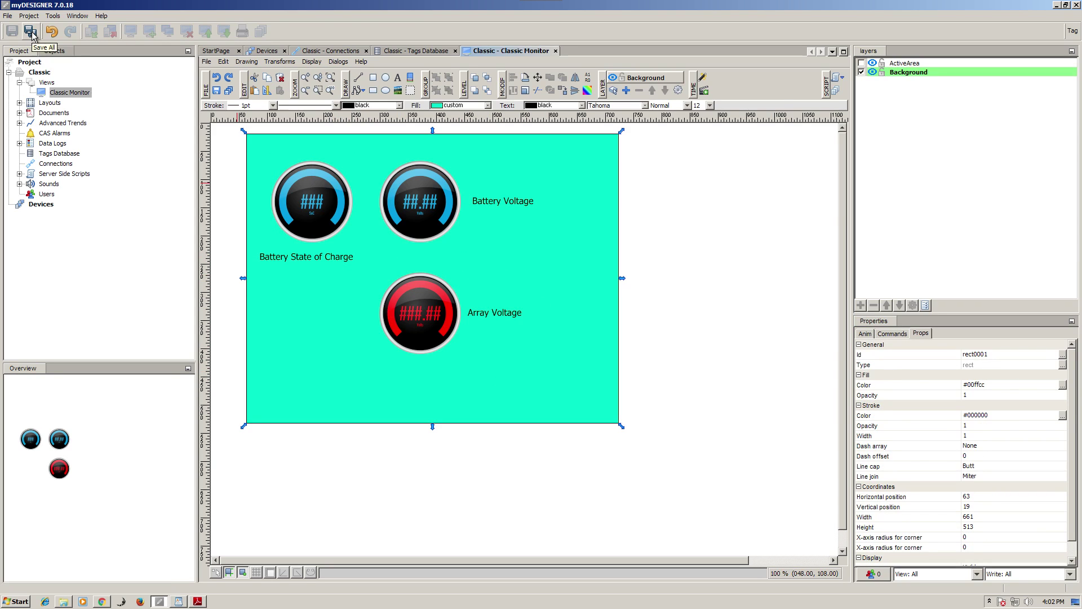
left_click(66, 92)
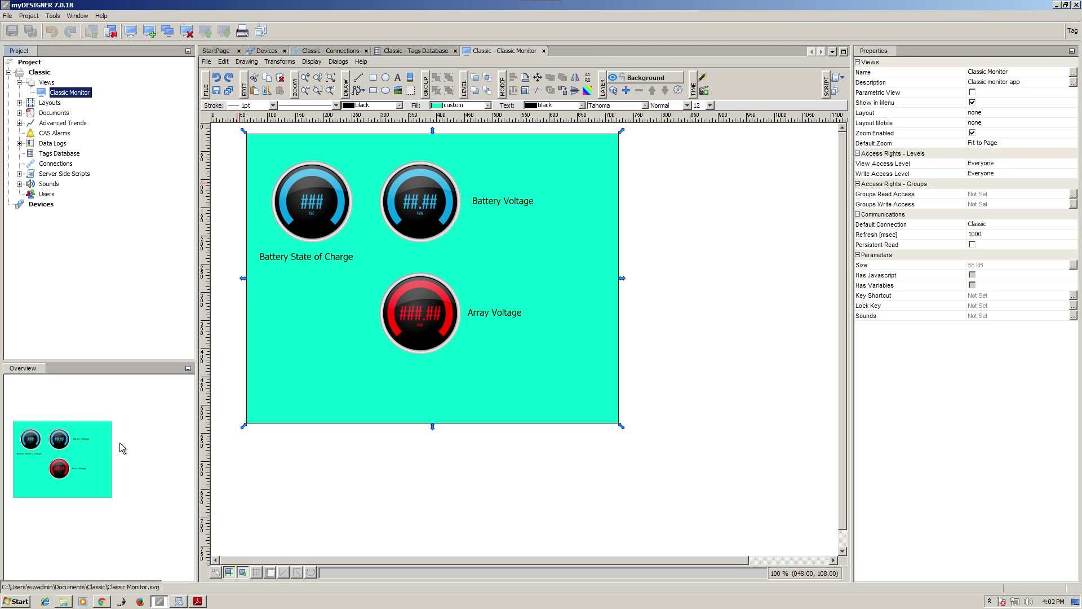
left_click(110, 32)
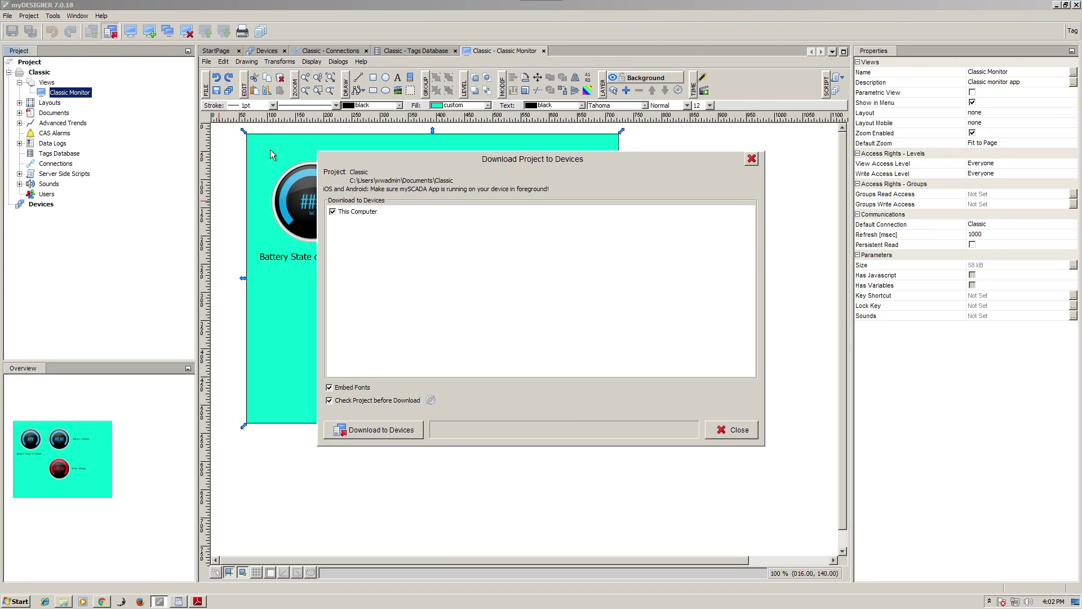
left_click(383, 431)
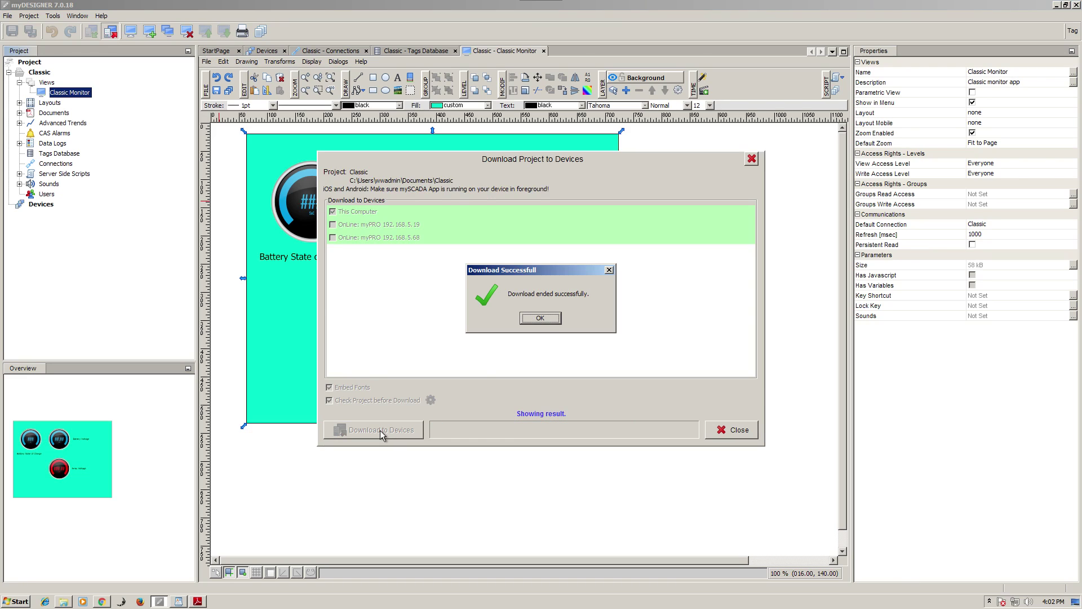
left_click(538, 317)
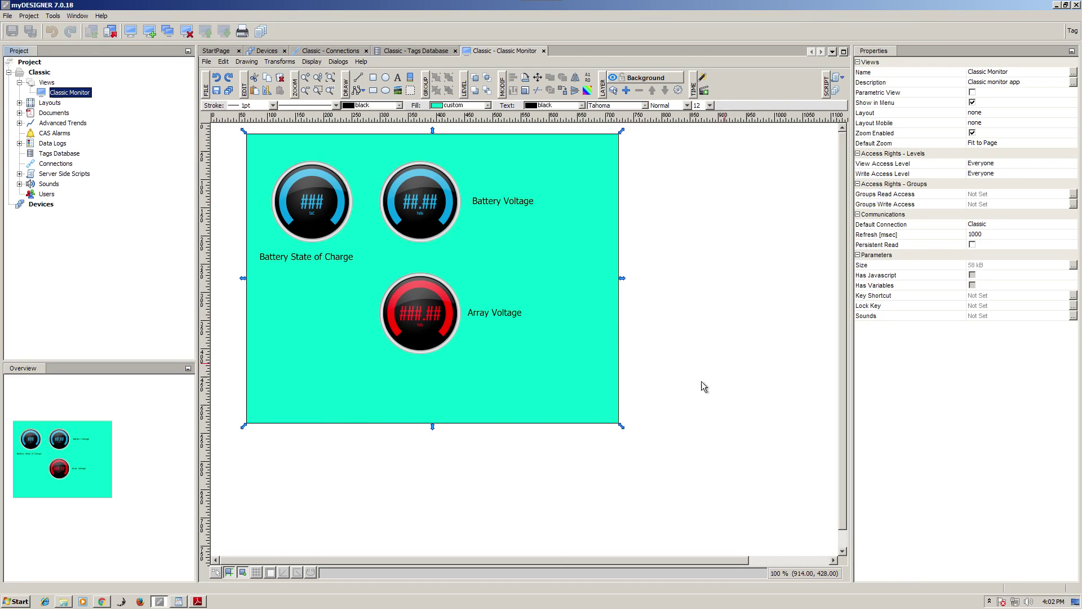
Step: Switch to Chrome, load the newly downloaded project to check its live gauges and labels, and return to myDESIGNER
left_click(103, 601)
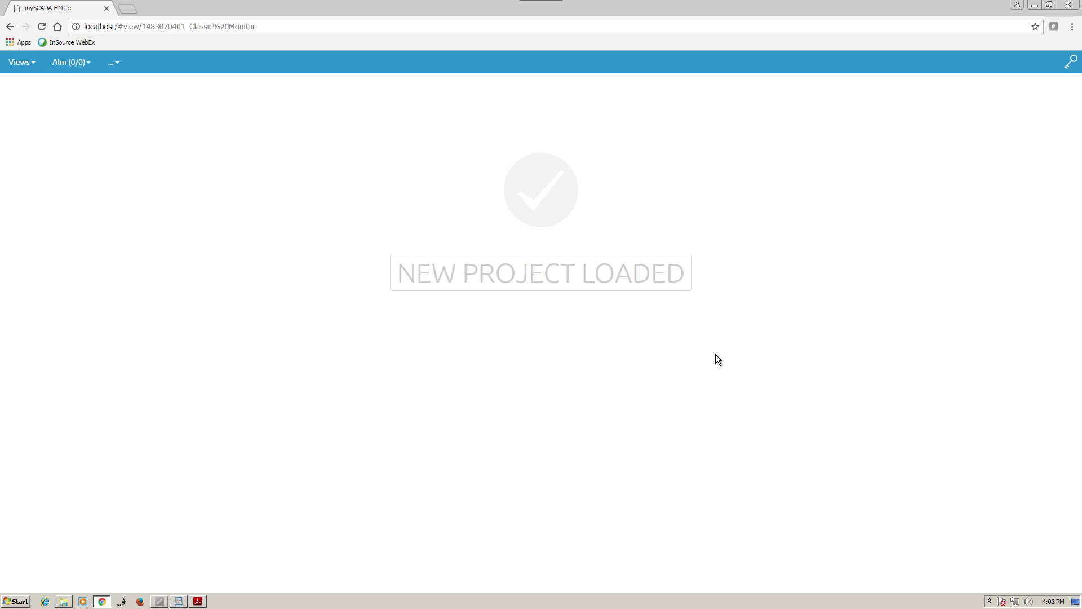
left_click(553, 273)
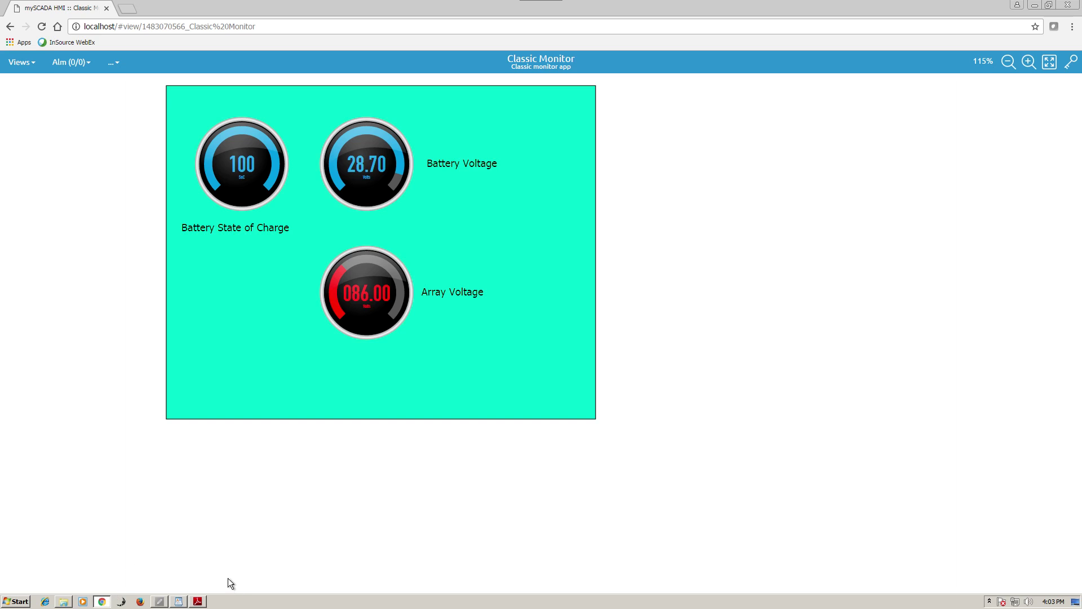
left_click(158, 602)
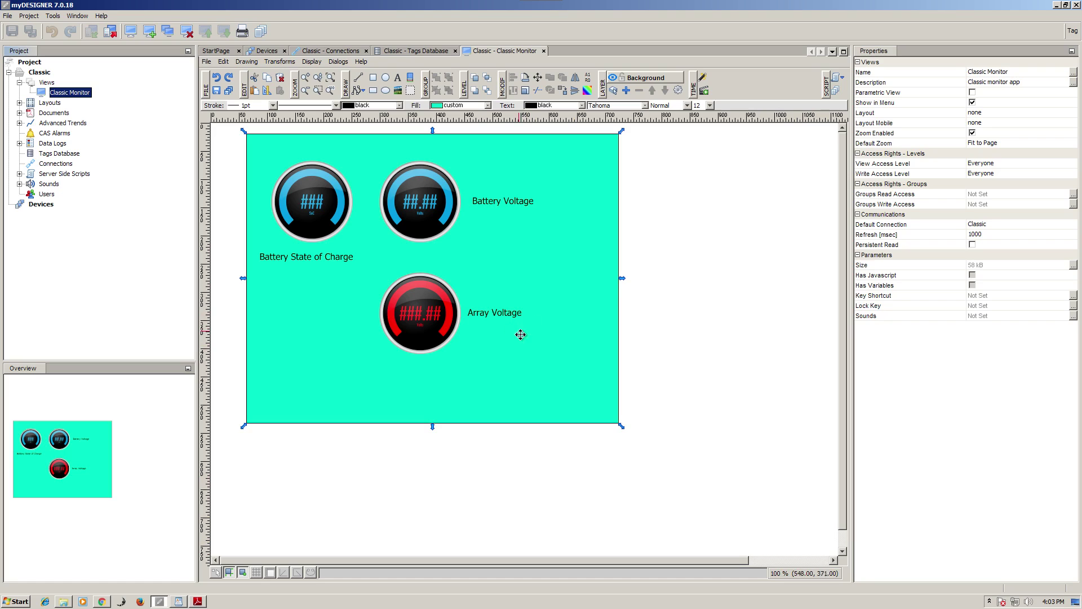
Step: Shift the background rectangle to a horizontal position of 40.98 and show the properties of the red gauge and the Battery Voltage gauge
left_click(455, 387)
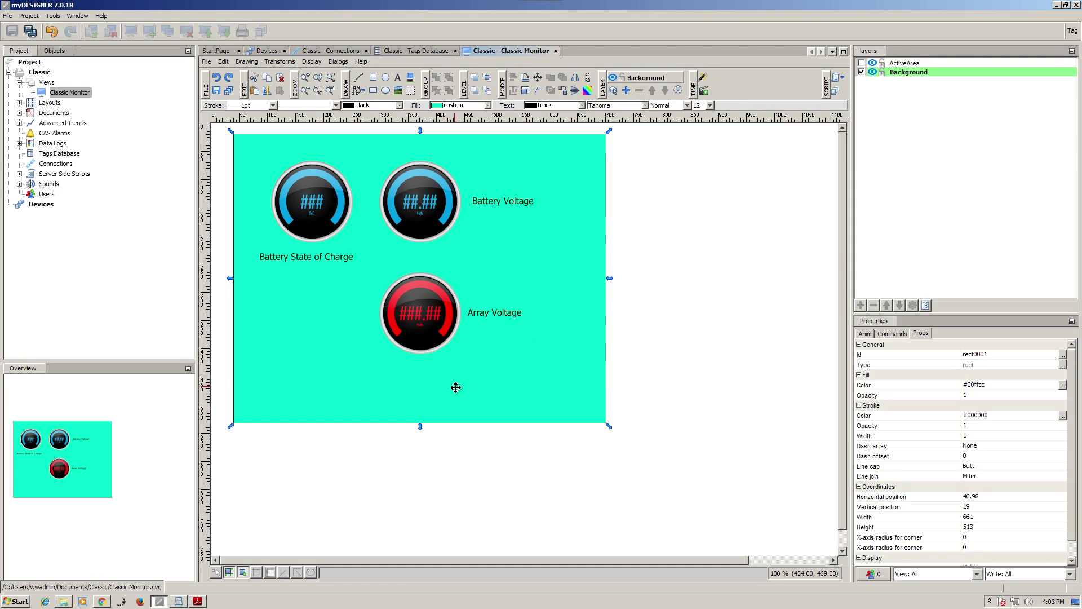
left_click(405, 331)
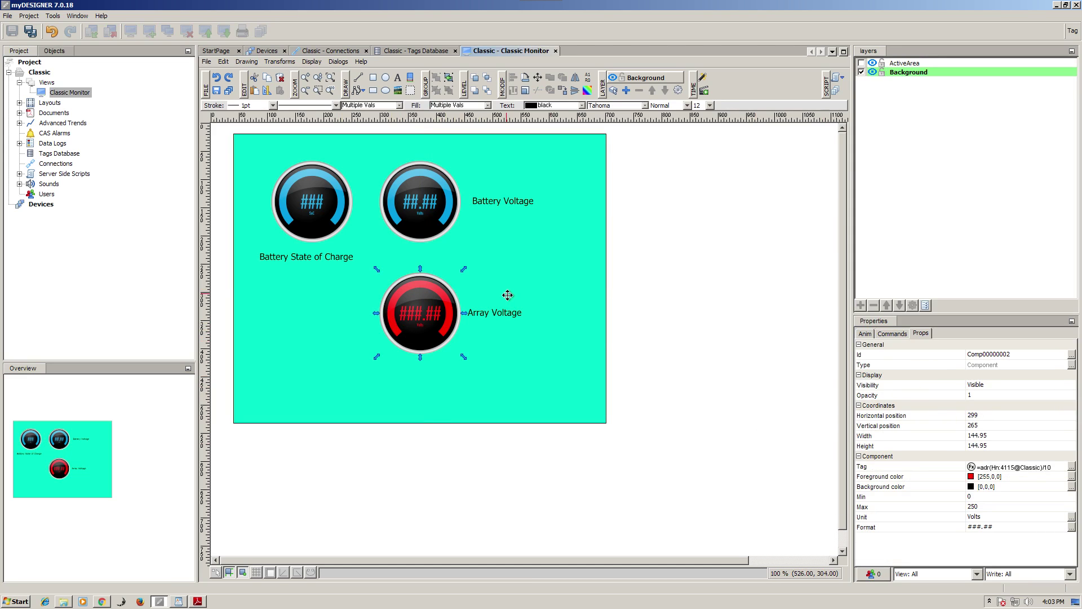
left_click(427, 208)
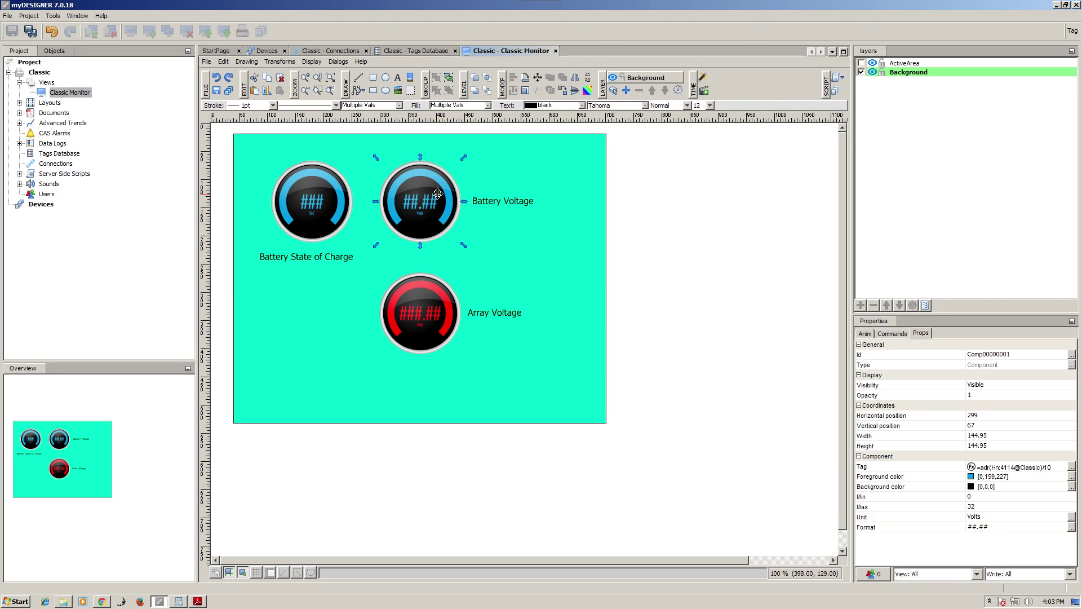
Step: Browse the component library's custom, used and default collections, including the Displays category
left_click(411, 80)
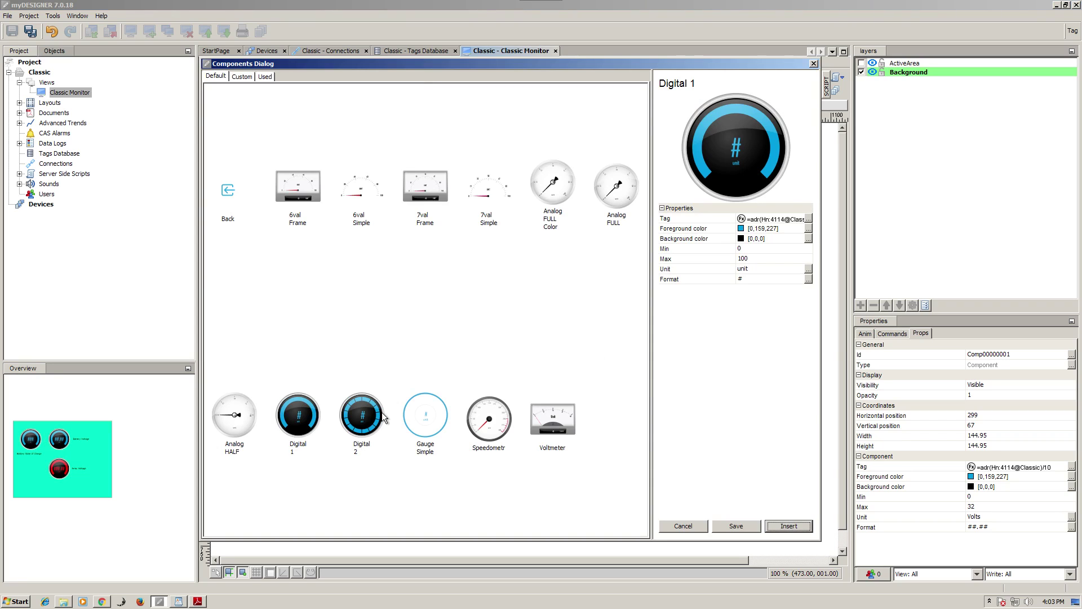
left_click(230, 80)
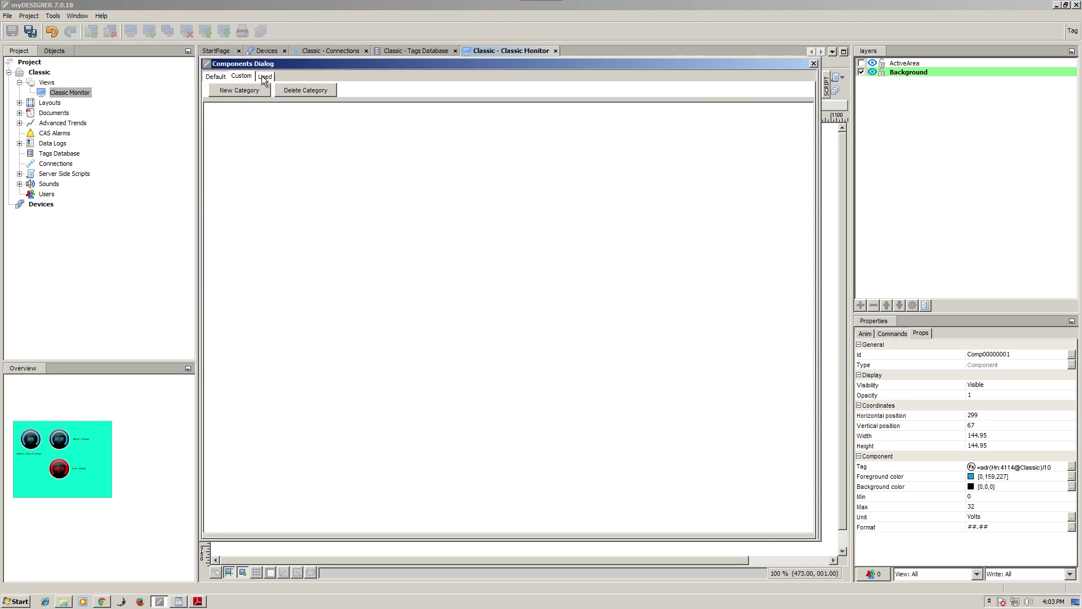
left_click(262, 75)
left_click(221, 76)
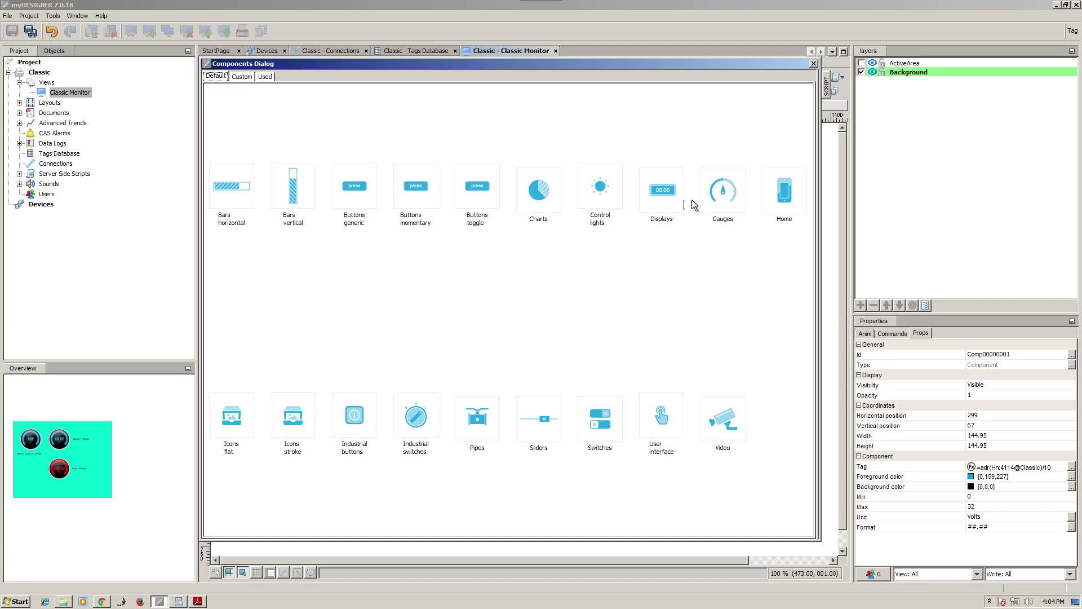
left_click(670, 197)
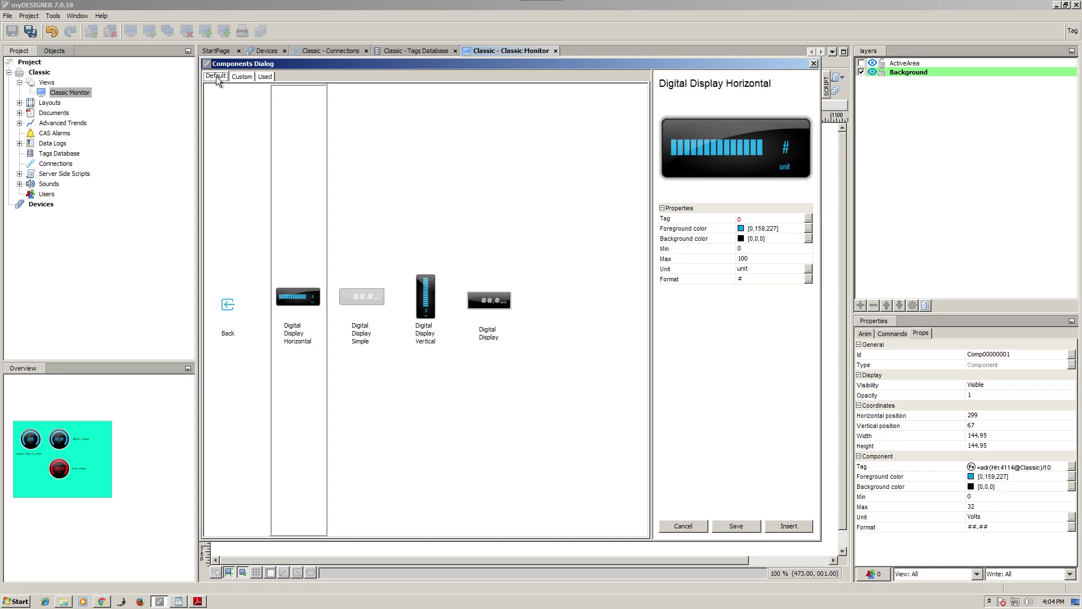
left_click(227, 305)
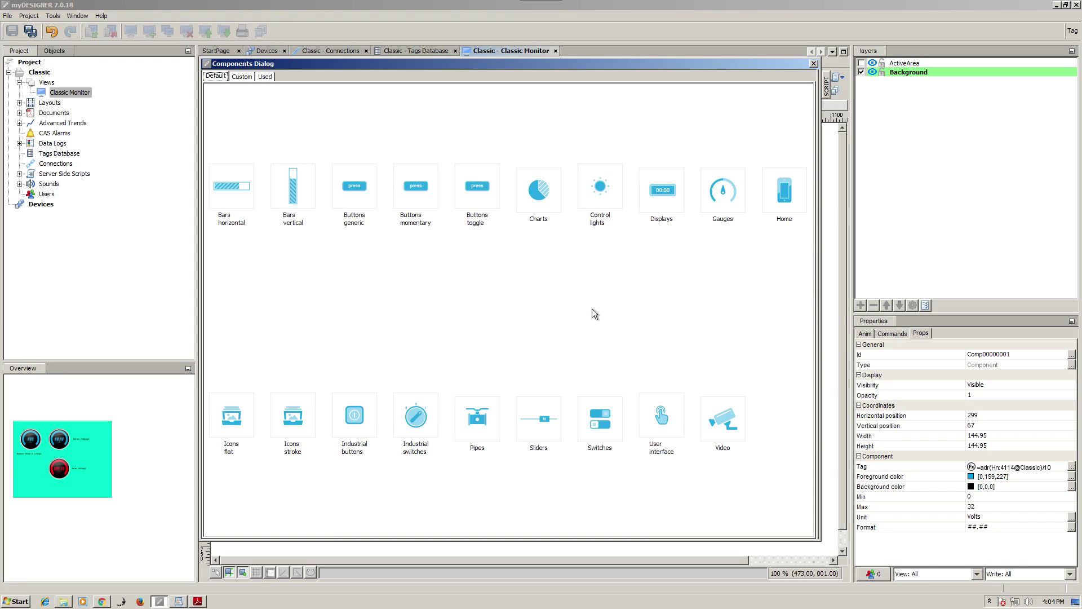
Step: Examine the Analog FULL gauge and its Modbus tag settings in the Gauges category, and leave the library without inserting anything
left_click(715, 193)
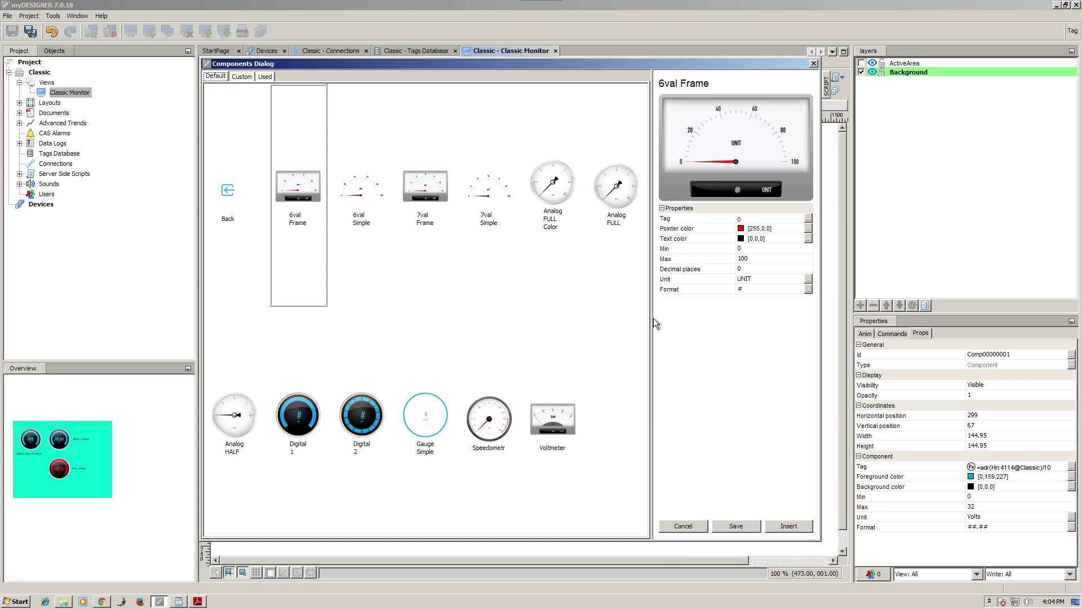
left_click(609, 192)
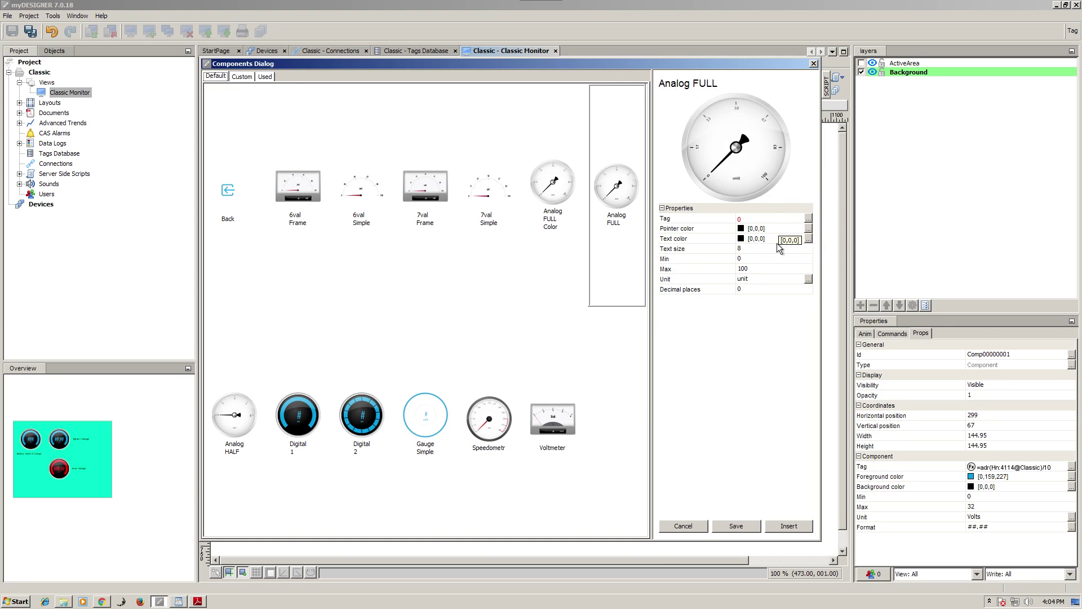
left_click(808, 218)
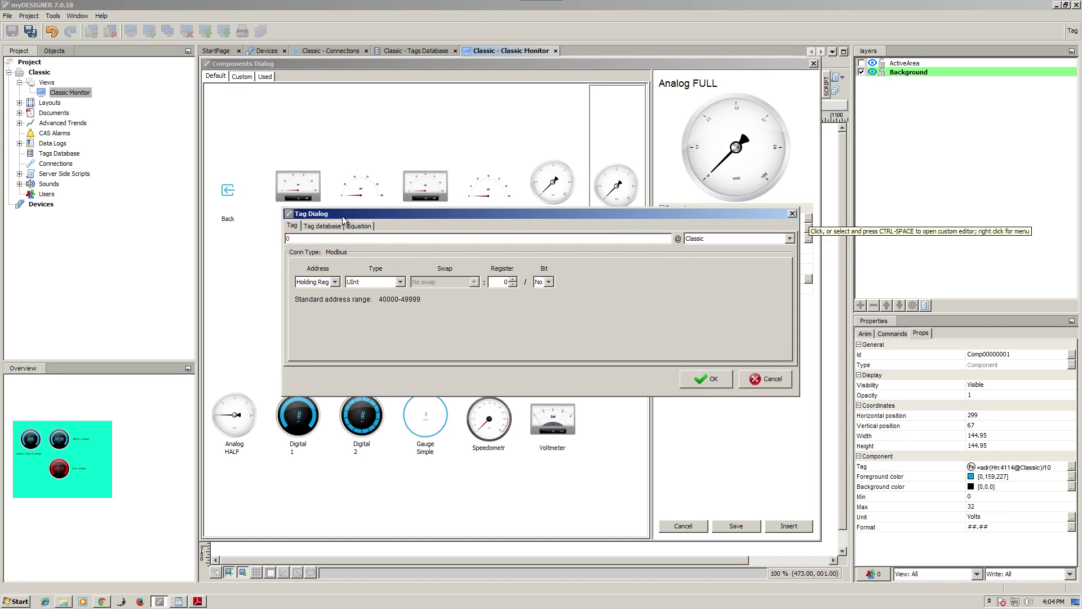
left_click_drag(344, 216, 258, 249)
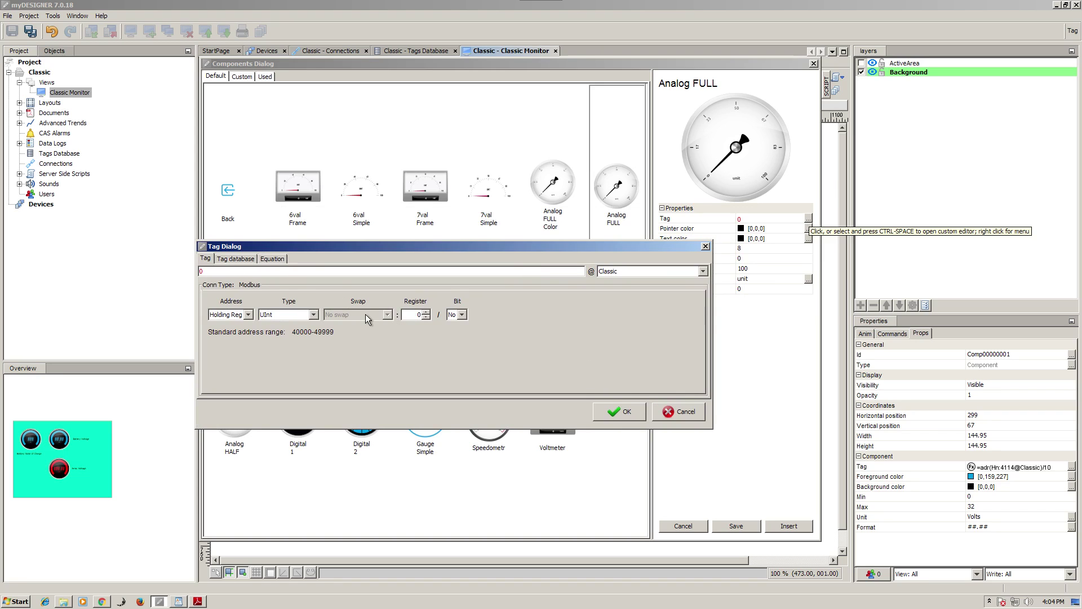
left_click(675, 411)
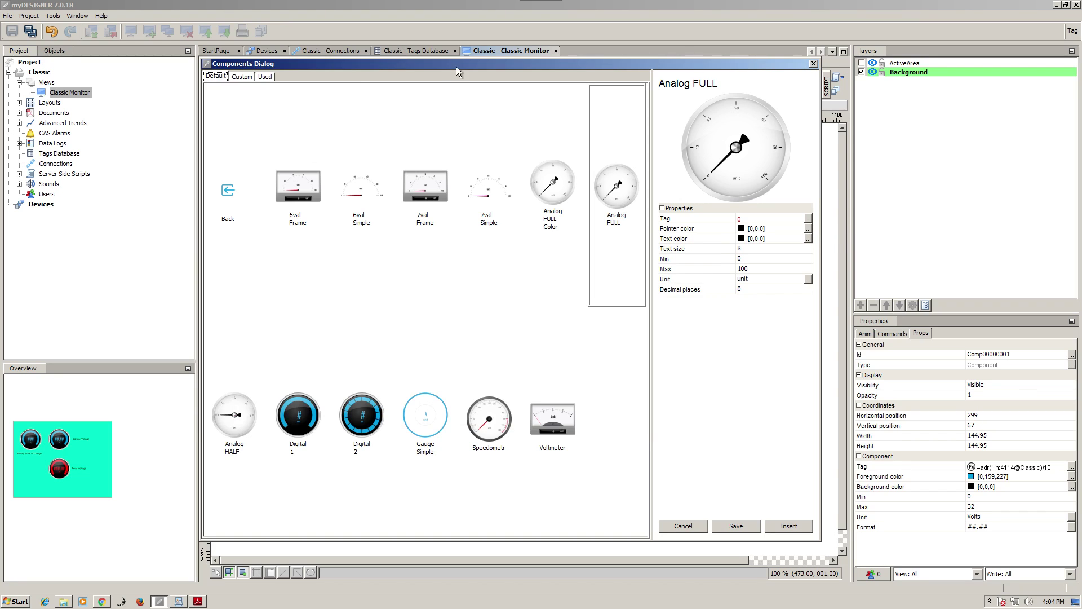
left_click(683, 525)
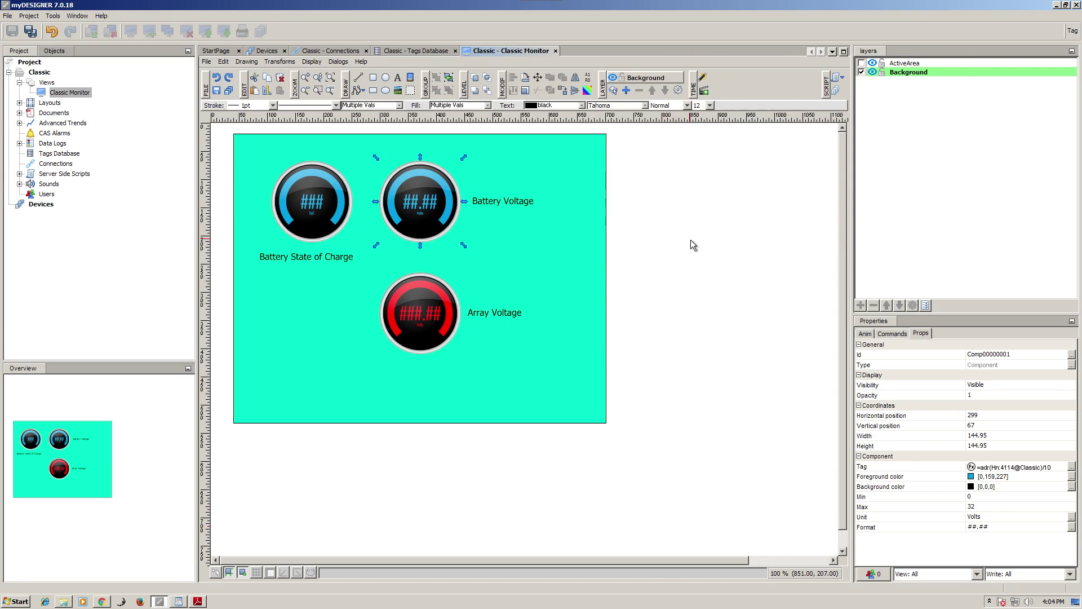
Step: Review the Battery_SoC, RawBatteryVoltage and RawArrayVoltage aliases in the Classic project's tags database
left_click(408, 52)
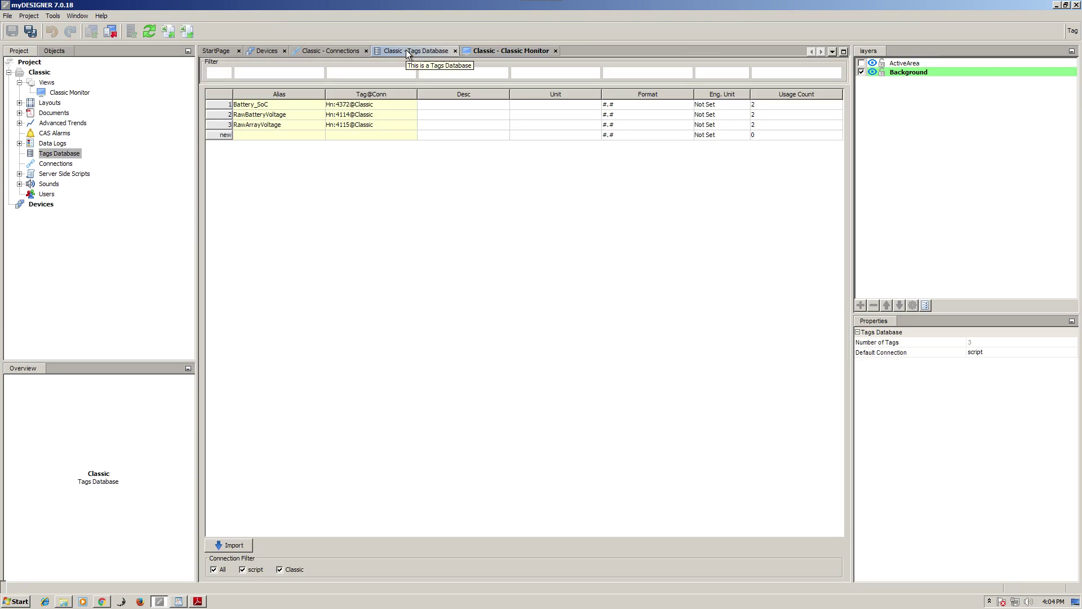
left_click(264, 107)
left_click(265, 115)
left_click(264, 125)
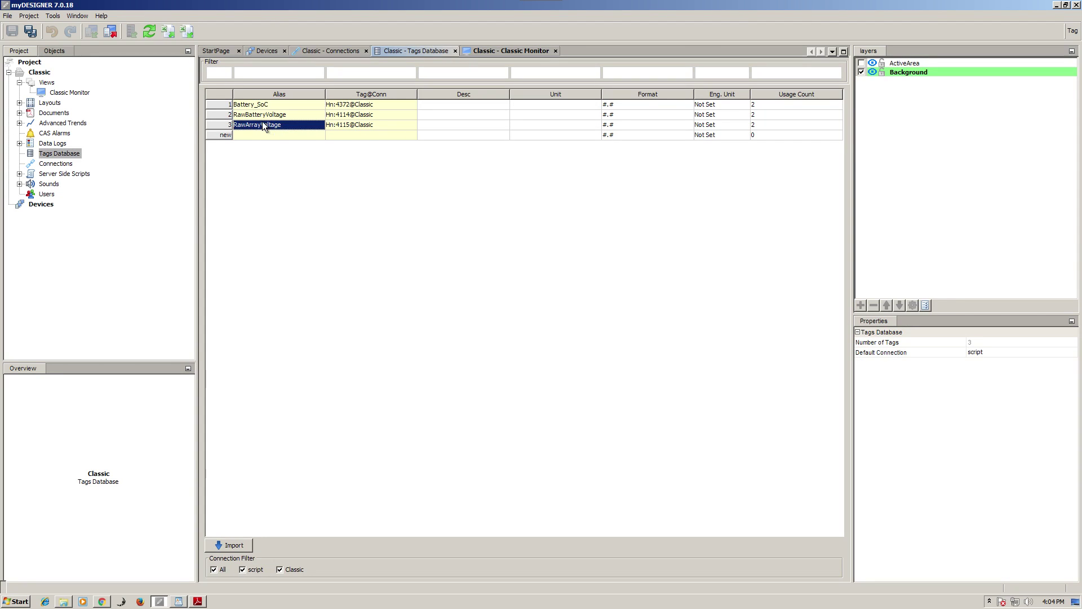
left_click(264, 115)
left_click(265, 106)
left_click(262, 116)
left_click(259, 126)
left_click(269, 114)
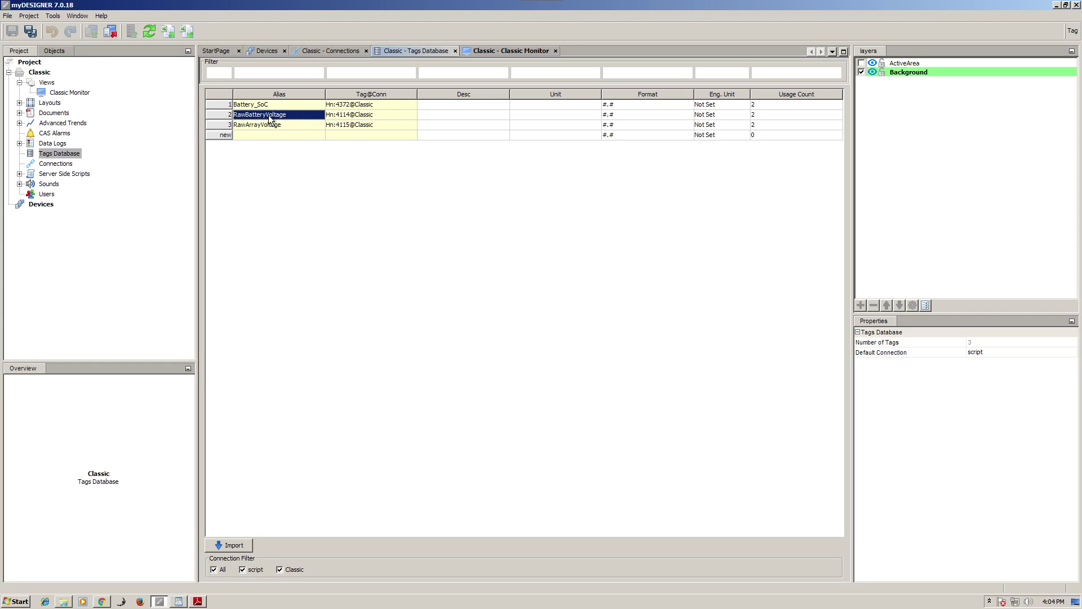
left_click(271, 126)
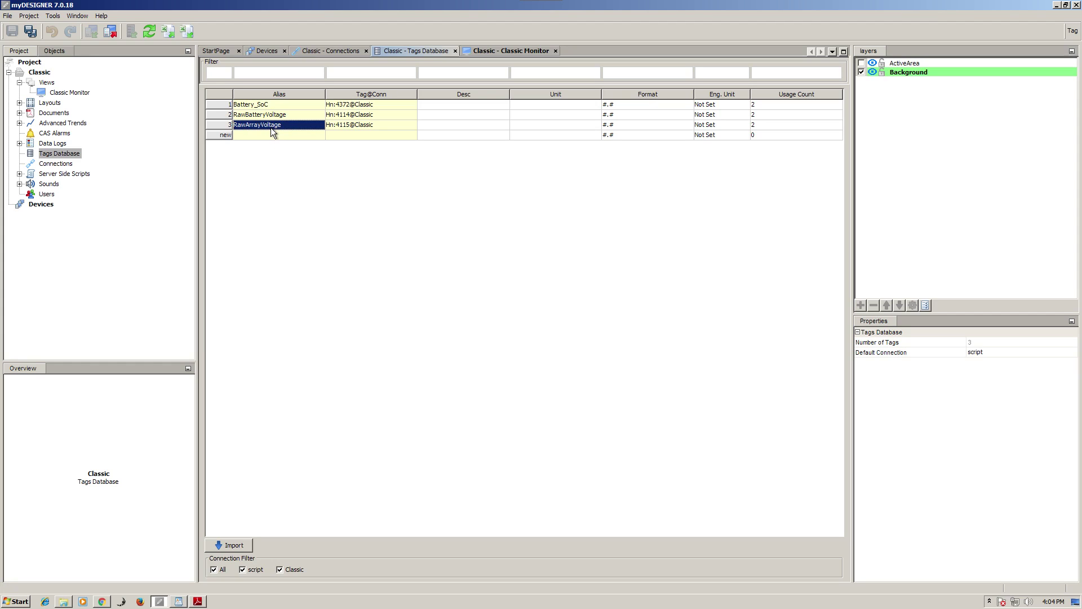
left_click(267, 107)
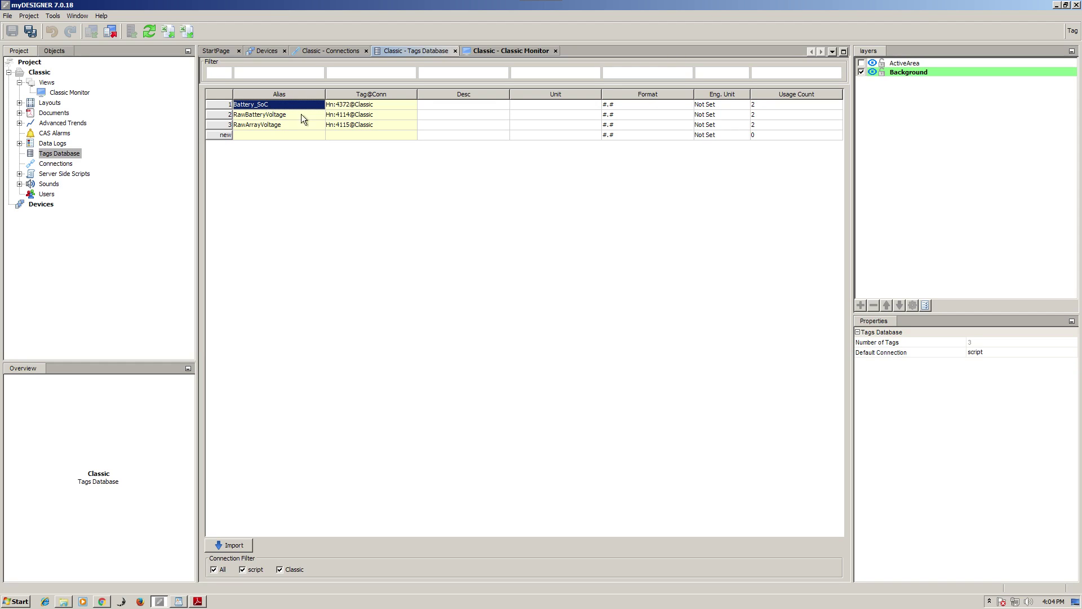
Step: Switch to the Classic Essential Info document in WordPad, maximize it and review the Array Efficiency and AHrs to full formulas
left_click(179, 601)
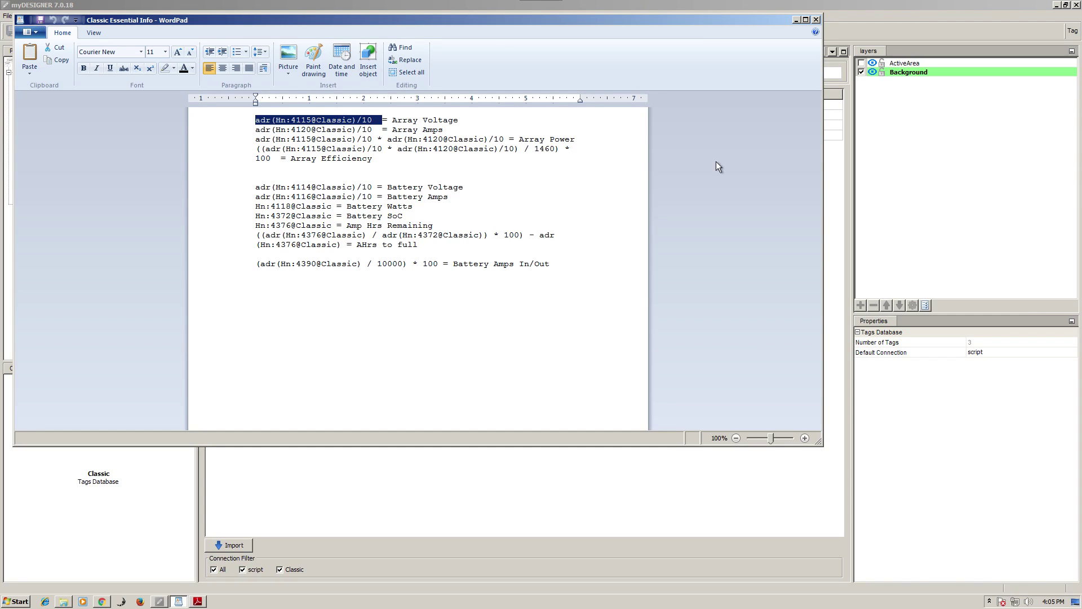
left_click(805, 19)
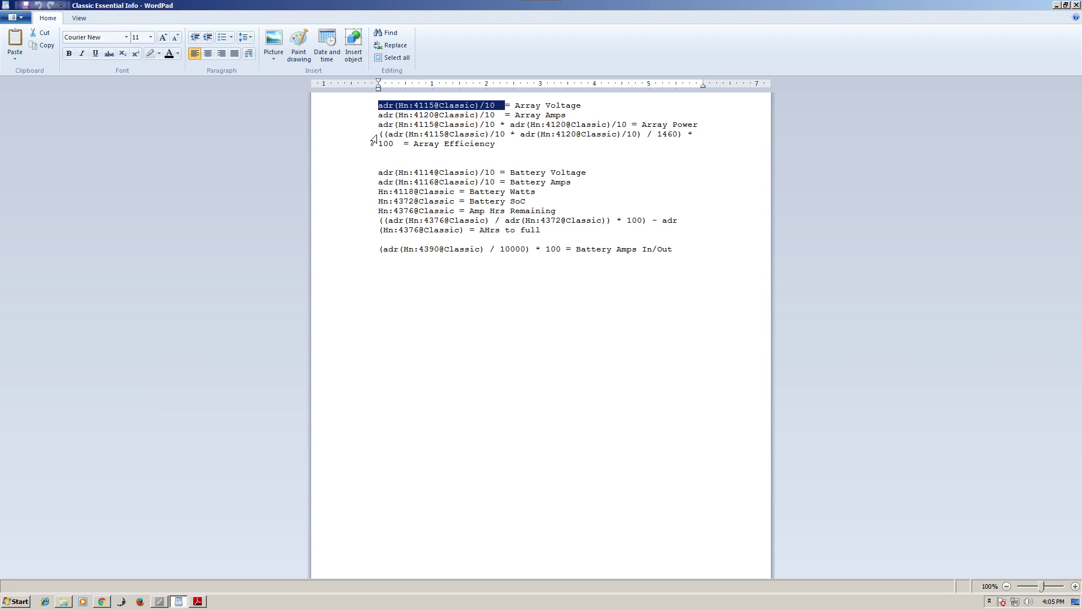
left_click_drag(379, 135, 414, 147)
key("Down")
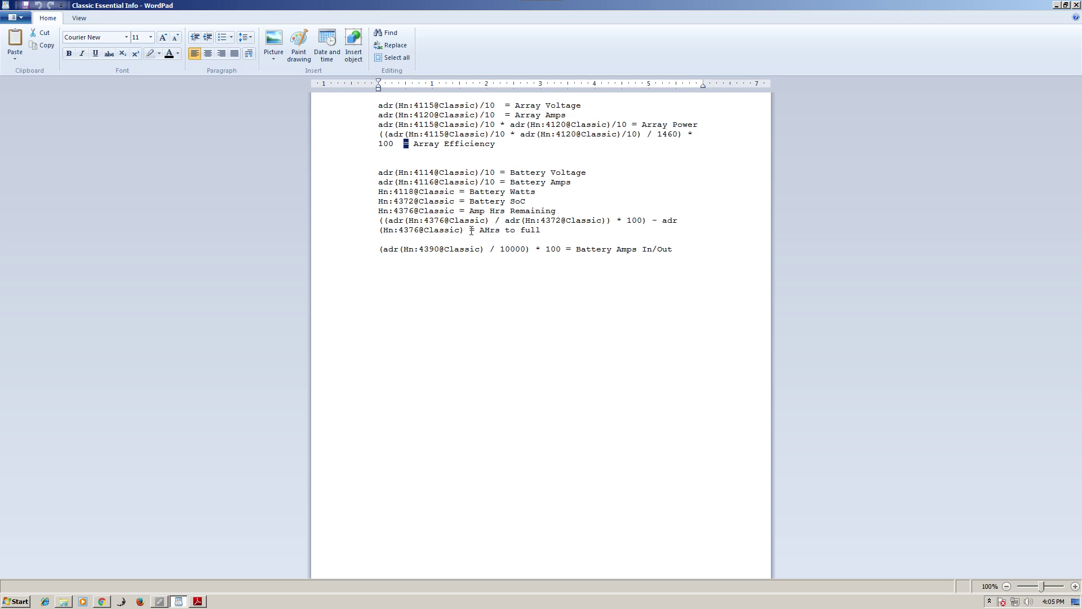
left_click_drag(468, 230, 533, 230)
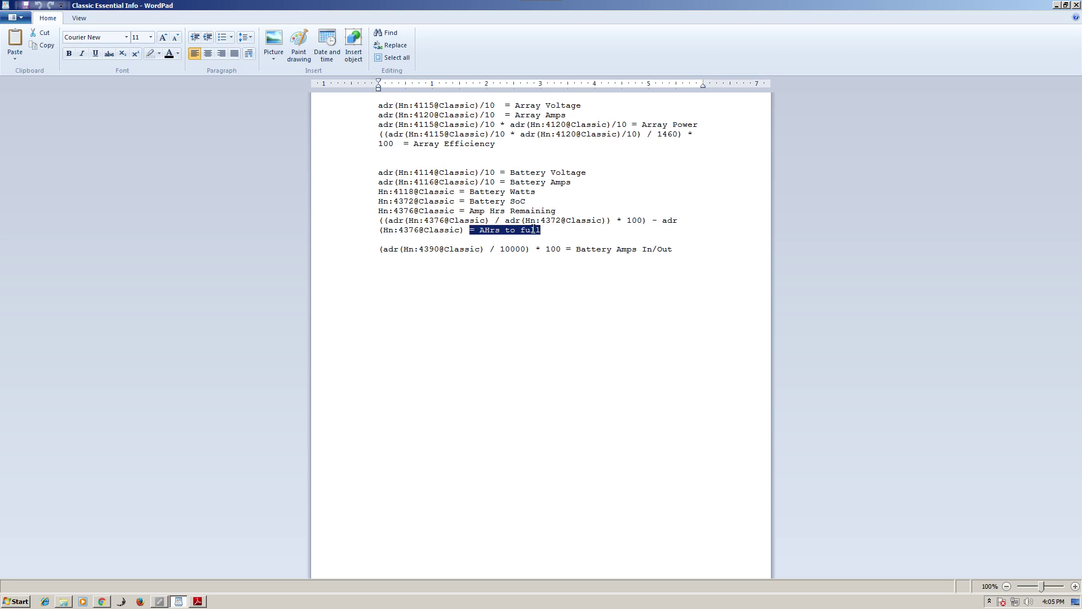
Step: Return to the Classic Monitor view in myDESIGNER, inspect the Battery Voltage gauge's tag equation and leave it without changes
left_click(153, 601)
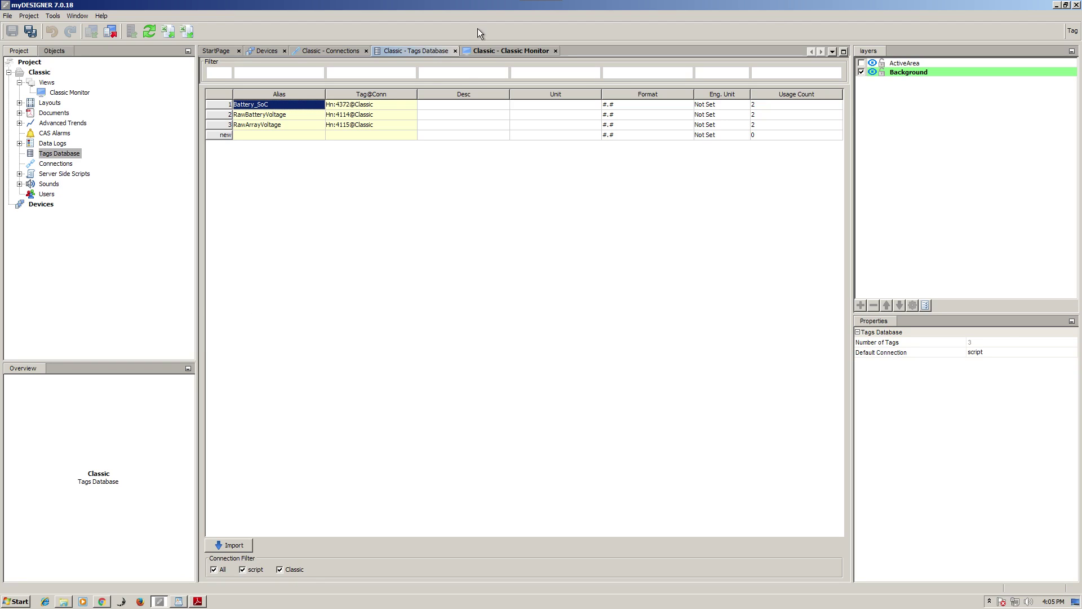
left_click(496, 50)
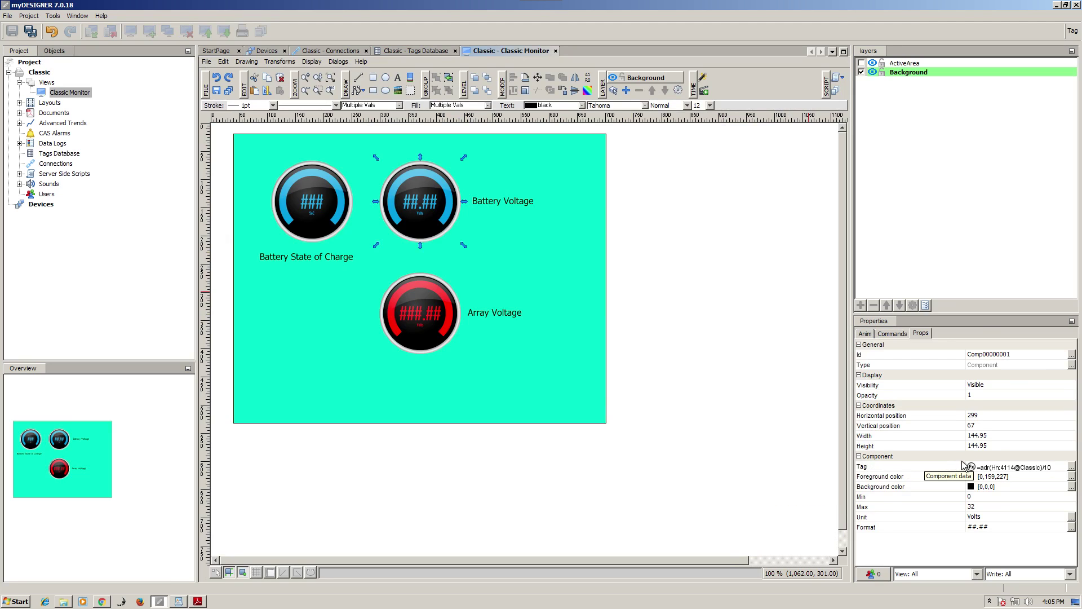
left_click(1070, 467)
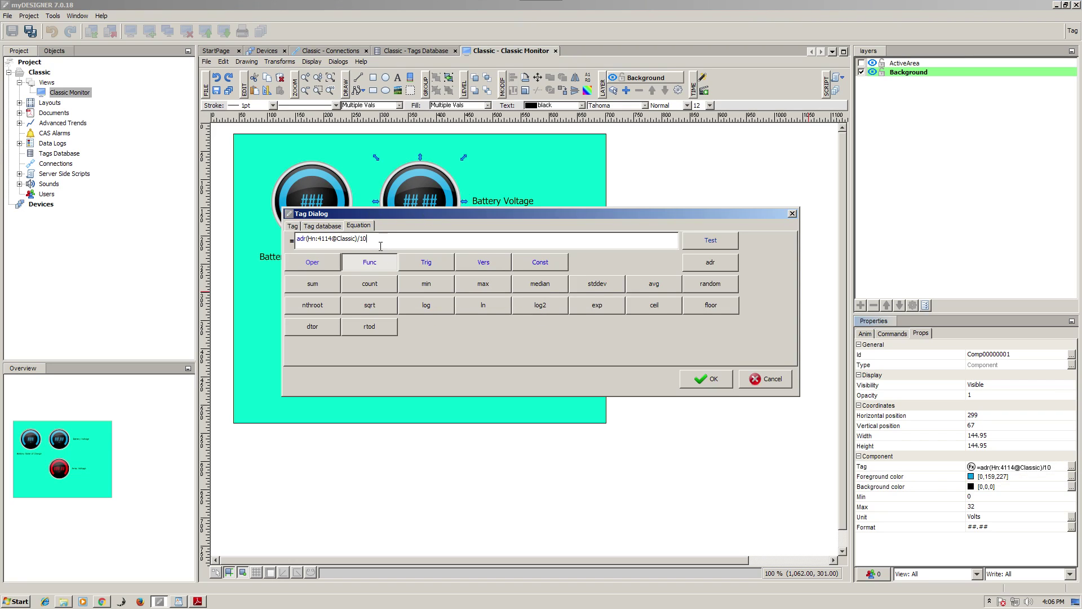
left_click_drag(372, 239, 294, 239)
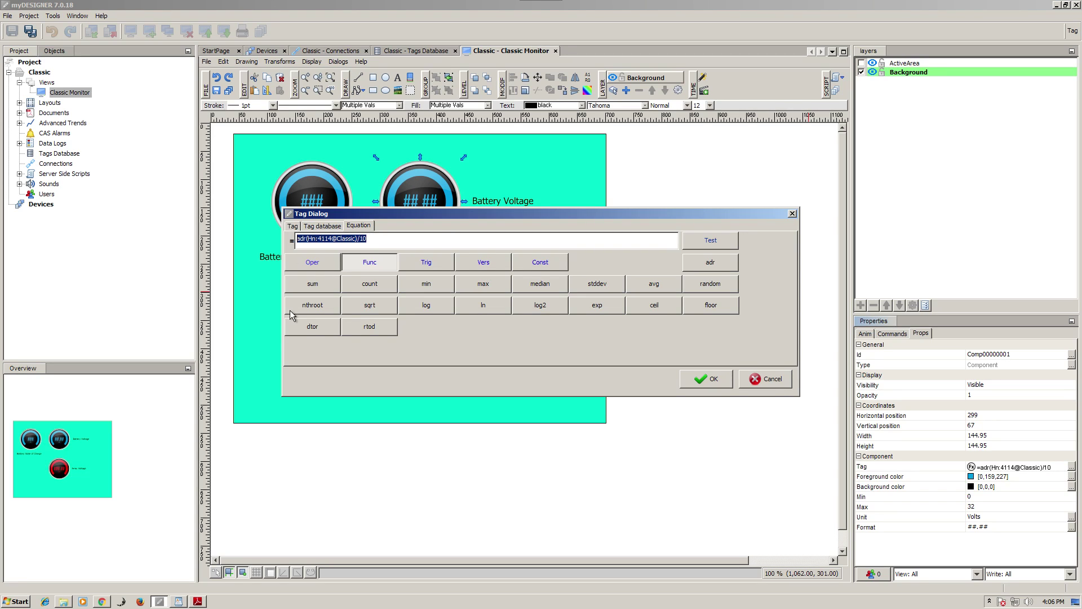
left_click(771, 373)
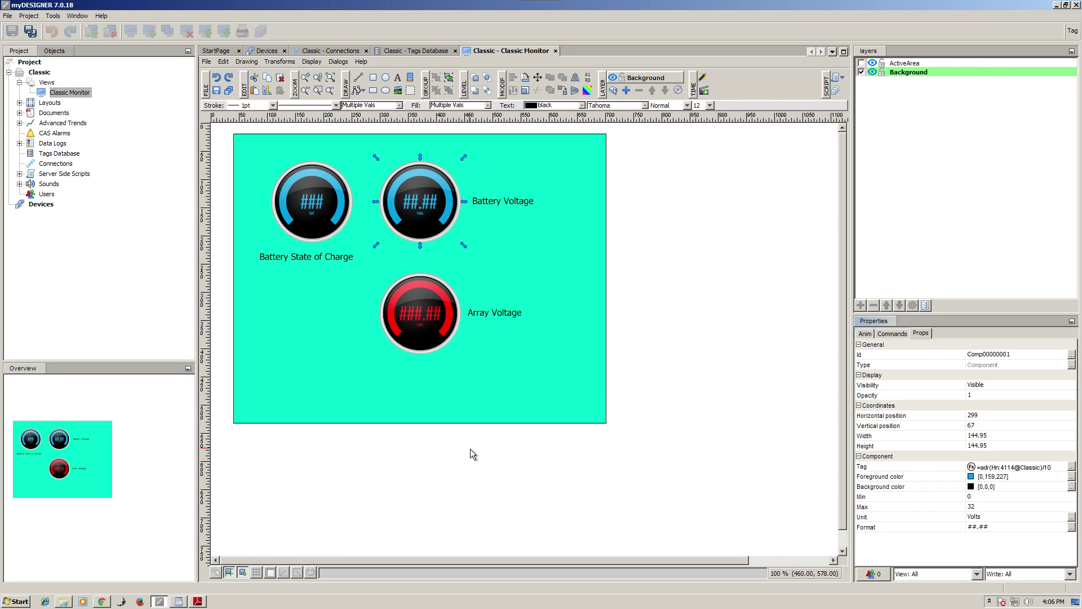
Step: Switch to the Classic register map PDF in Adobe Reader and review the Base Registers heading and its first entries
left_click(197, 601)
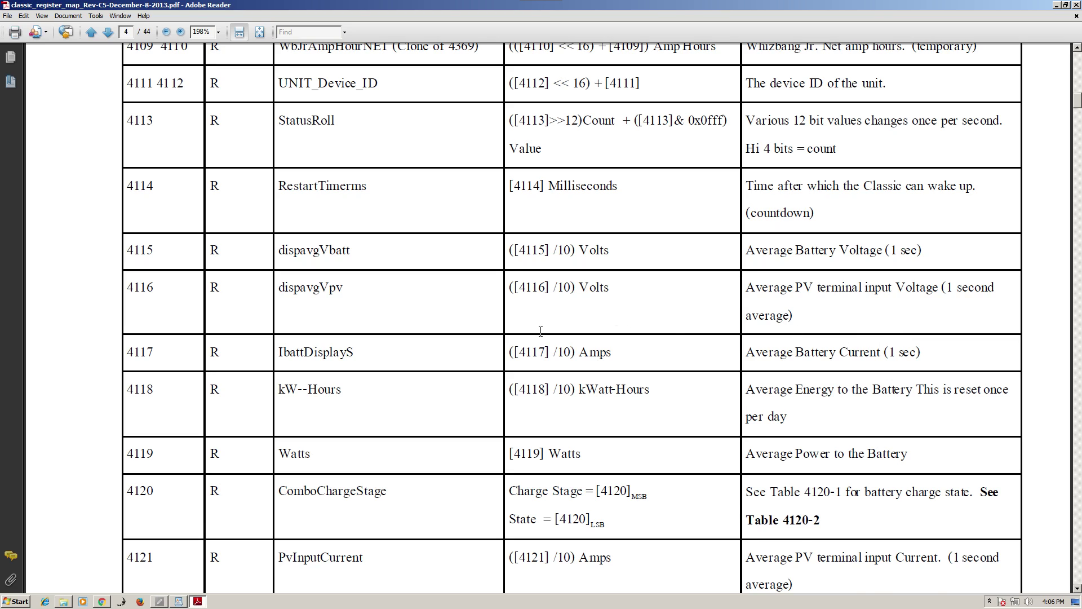
scroll(542, 336, "up", 3)
scroll(542, 336, "up", 15)
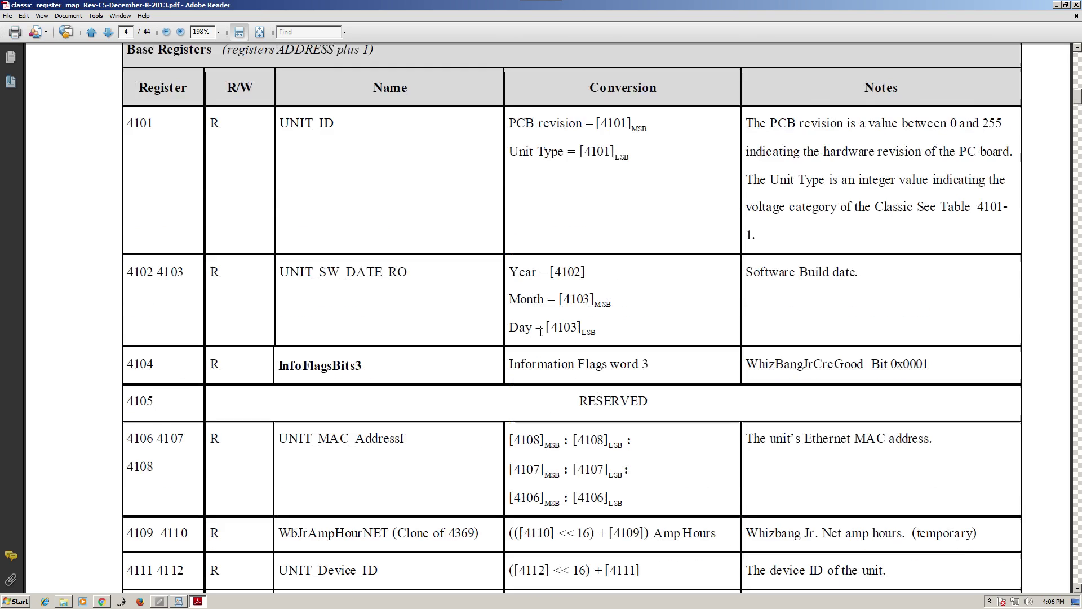
scroll(541, 331, "up", 1)
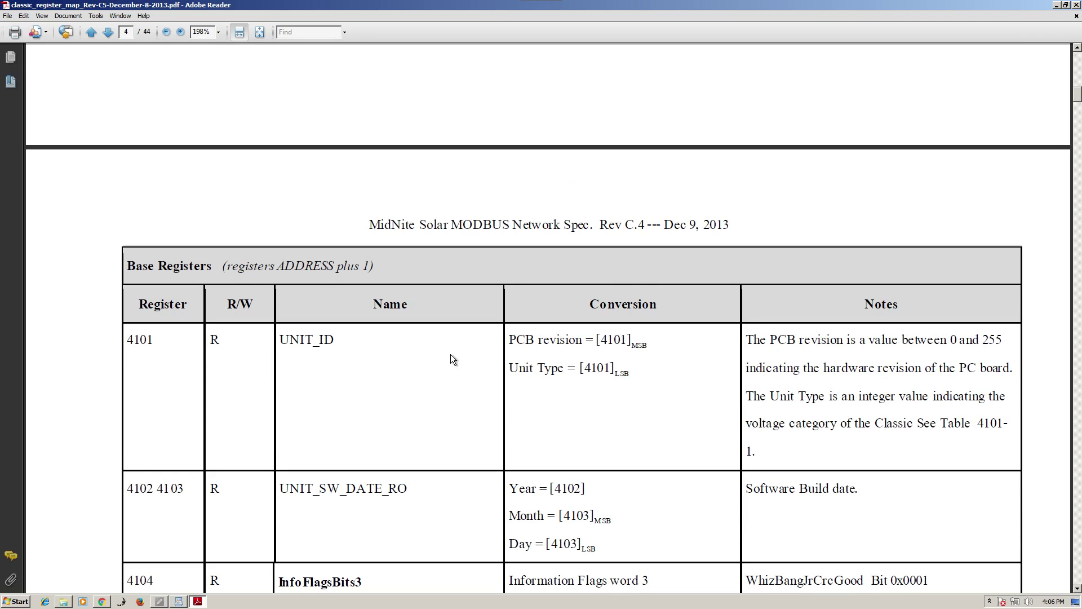
scroll(499, 438, "down", 4)
scroll(498, 438, "down", 11)
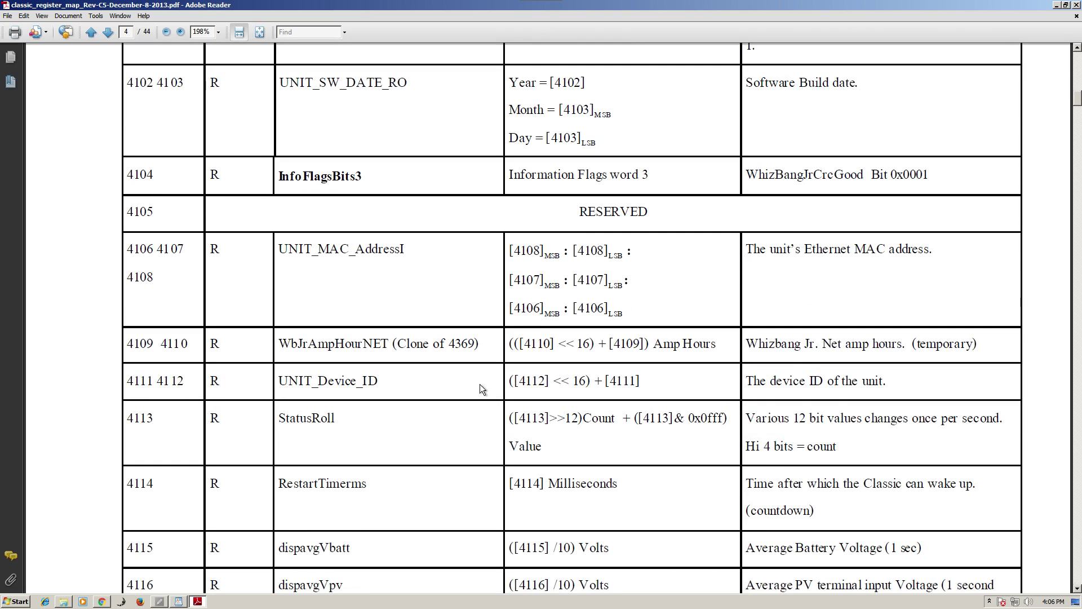
Step: Highlight the full list of array and battery formulas in the WordPad document for review, and clear the selection
left_click(178, 601)
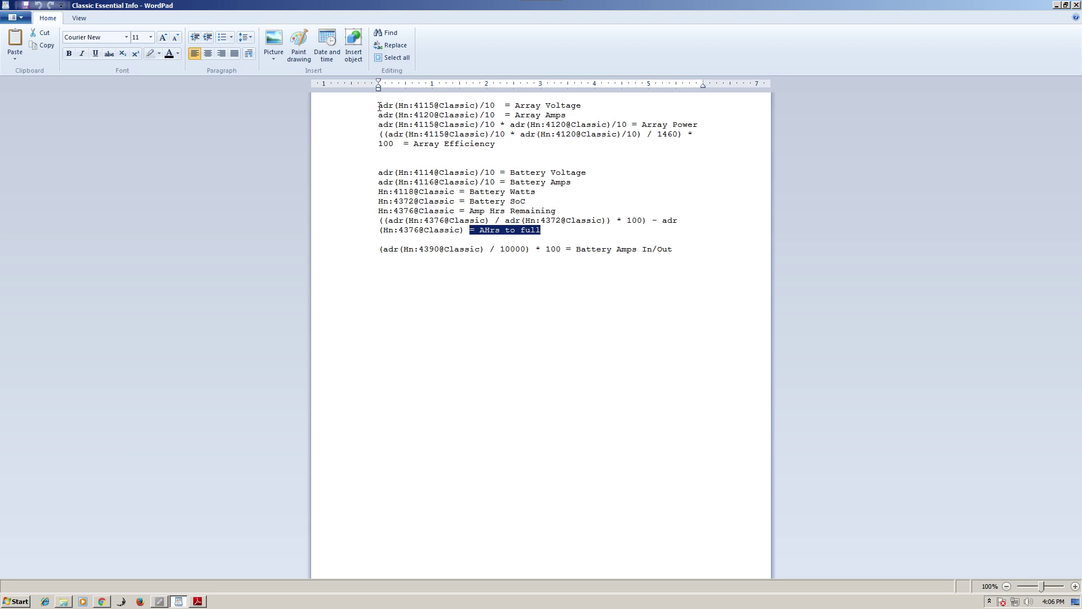
left_click_drag(380, 106, 684, 252)
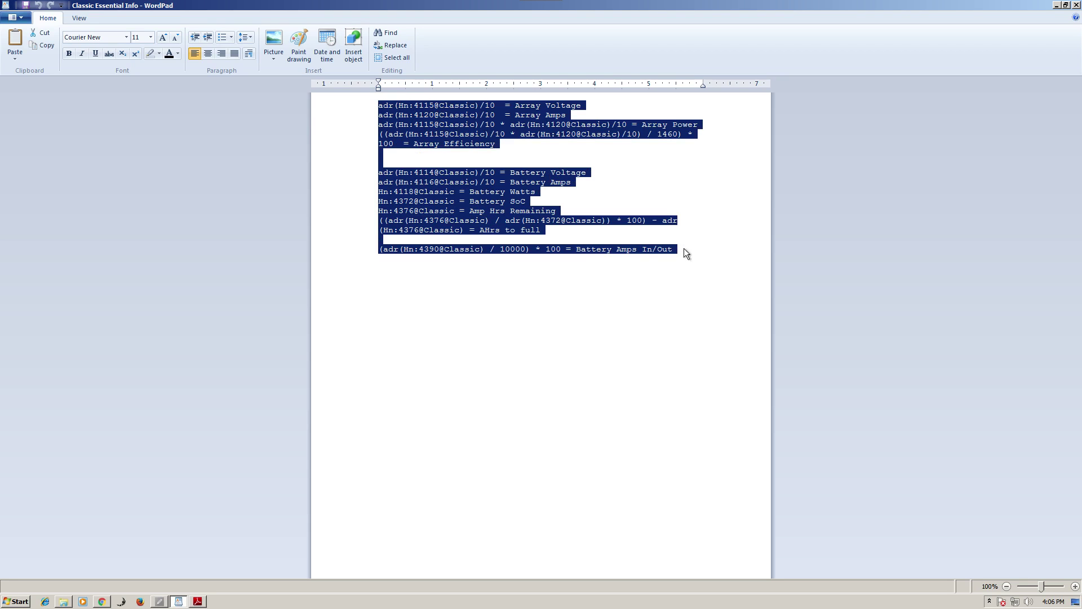
left_click(491, 296)
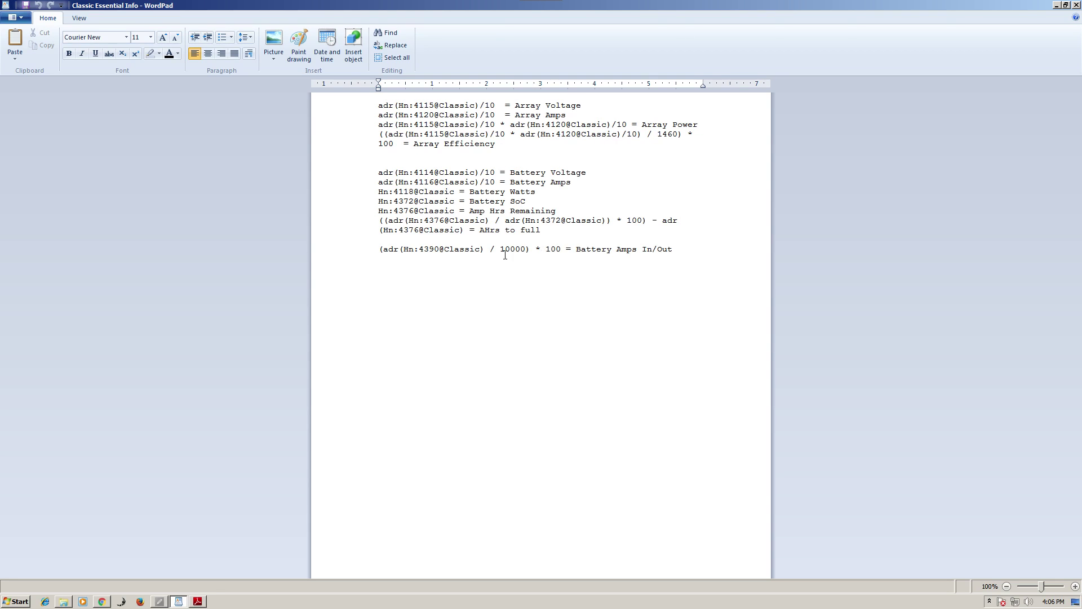
Step: Examine registers 4113 to 4122 in the register map PDF and close Adobe Reader
left_click(197, 601)
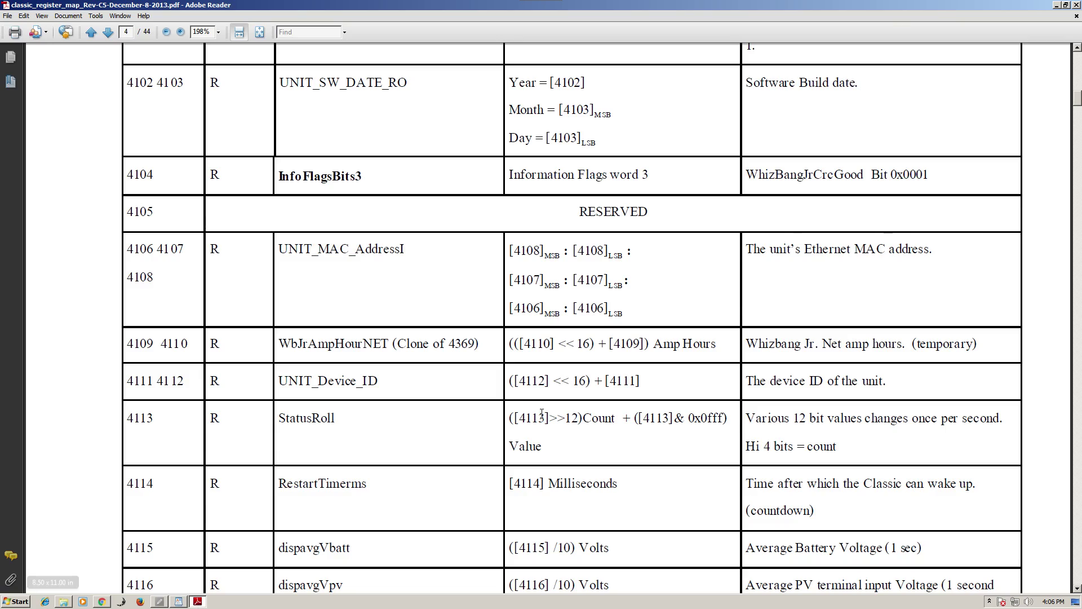
scroll(542, 415, "down", 5)
scroll(542, 415, "down", 7)
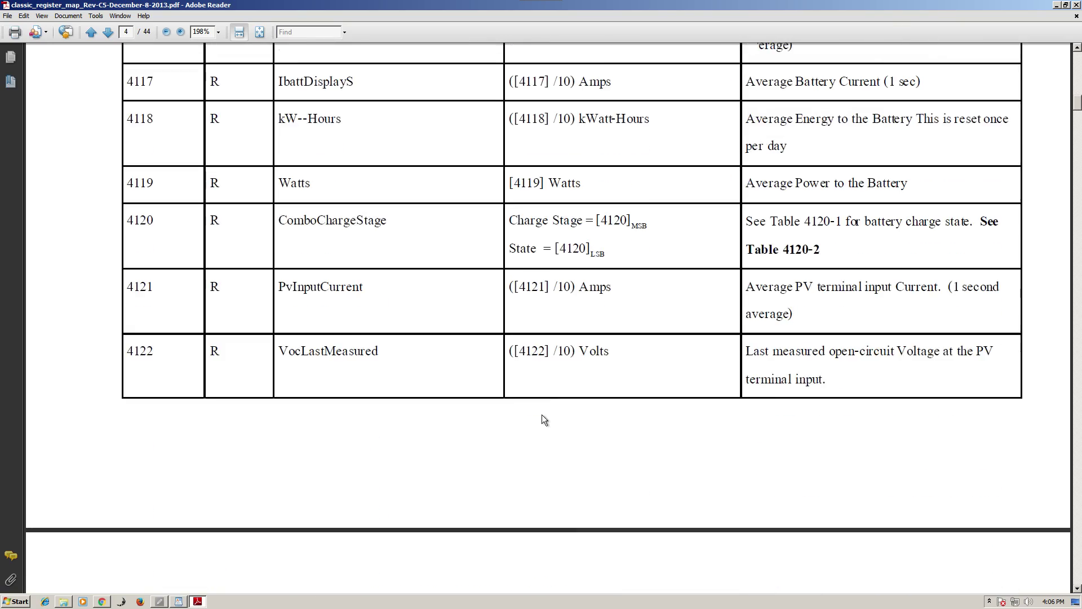
scroll(542, 420, "up", 2)
scroll(542, 419, "up", 6)
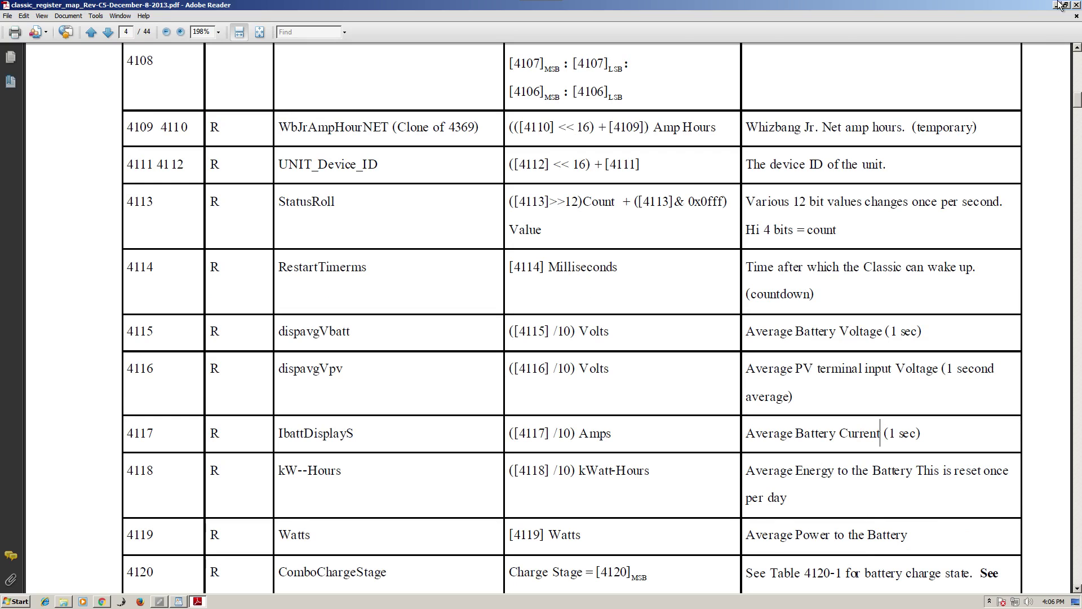
left_click(1076, 15)
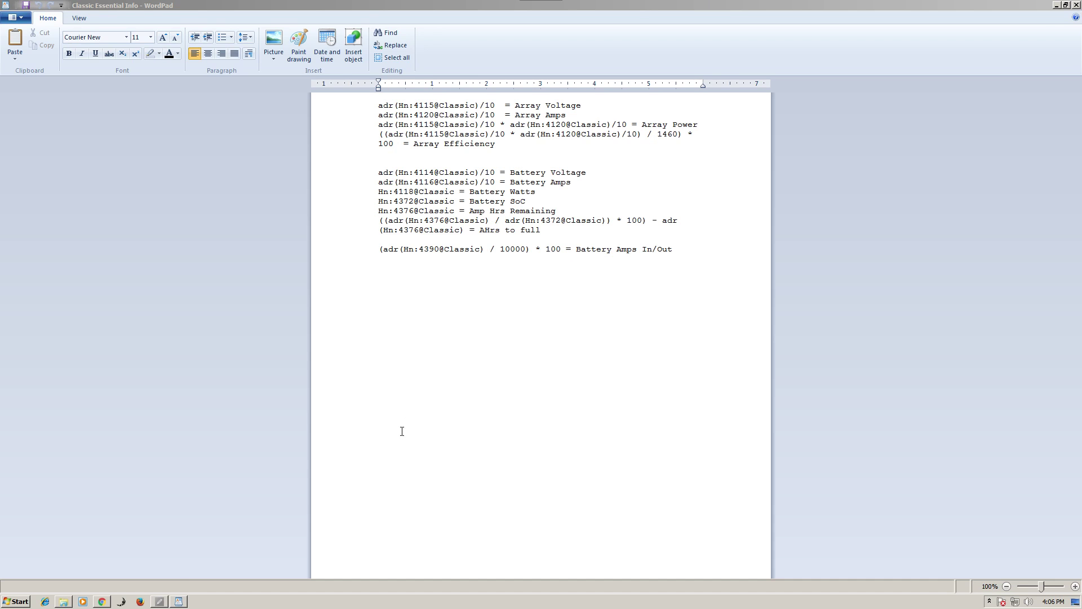
Step: Check the live Classic Monitor gauges in Chrome and return to the project in myDESIGNER
left_click(160, 601)
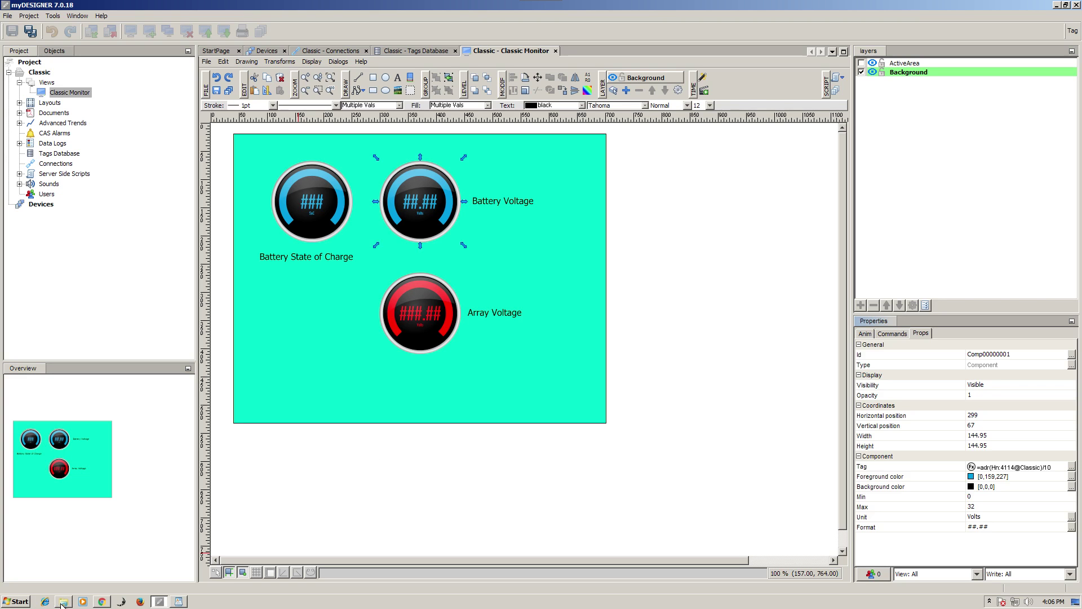
left_click(102, 601)
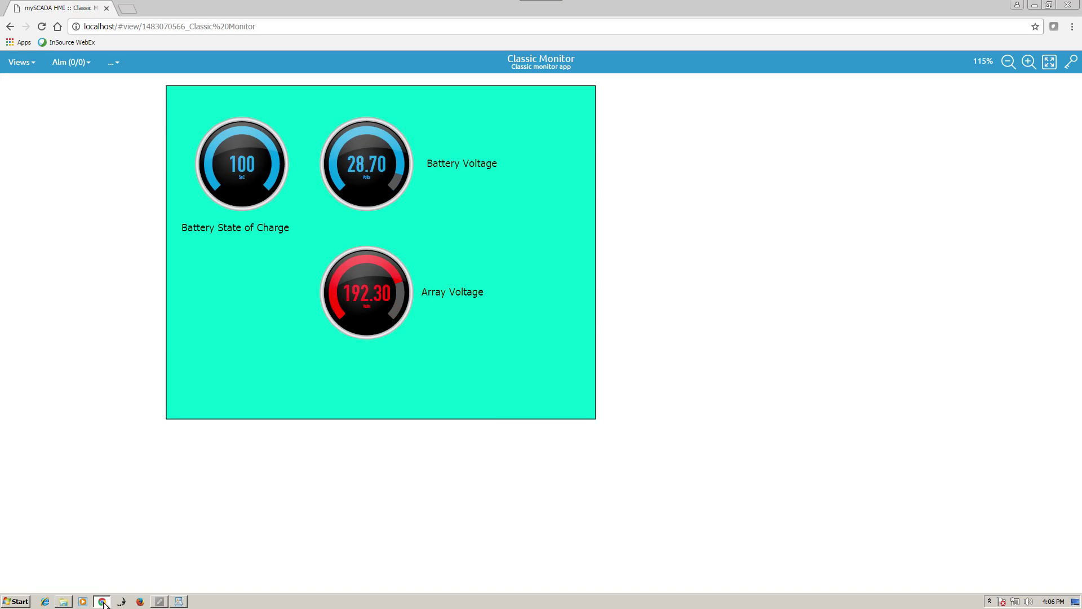
left_click(160, 602)
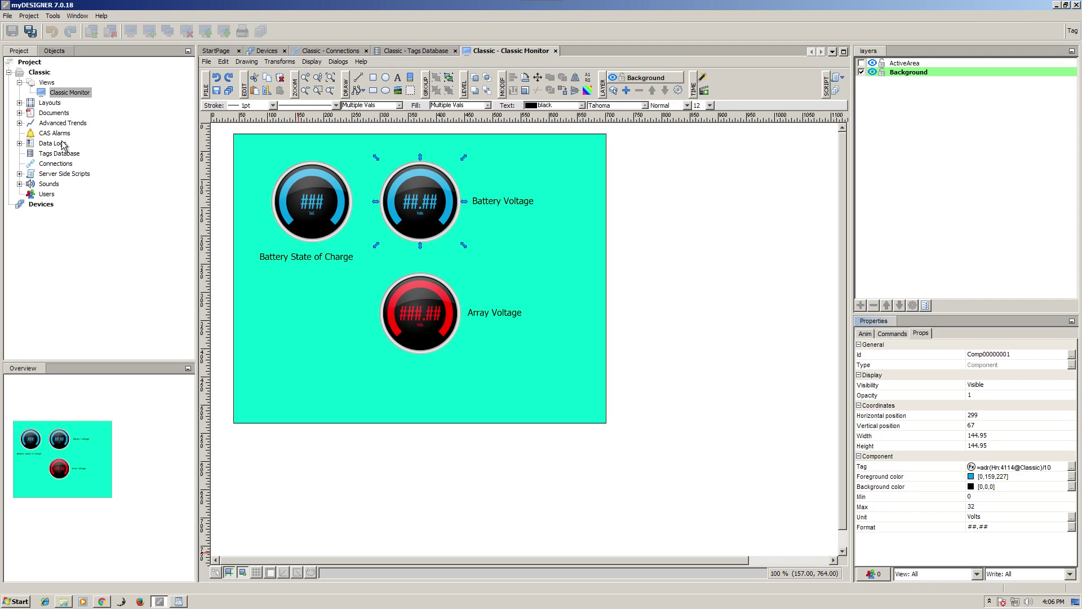
Step: Review the alias, port and device ID of the Classic MODBUS connection, and leave its settings without changes
left_click(56, 164)
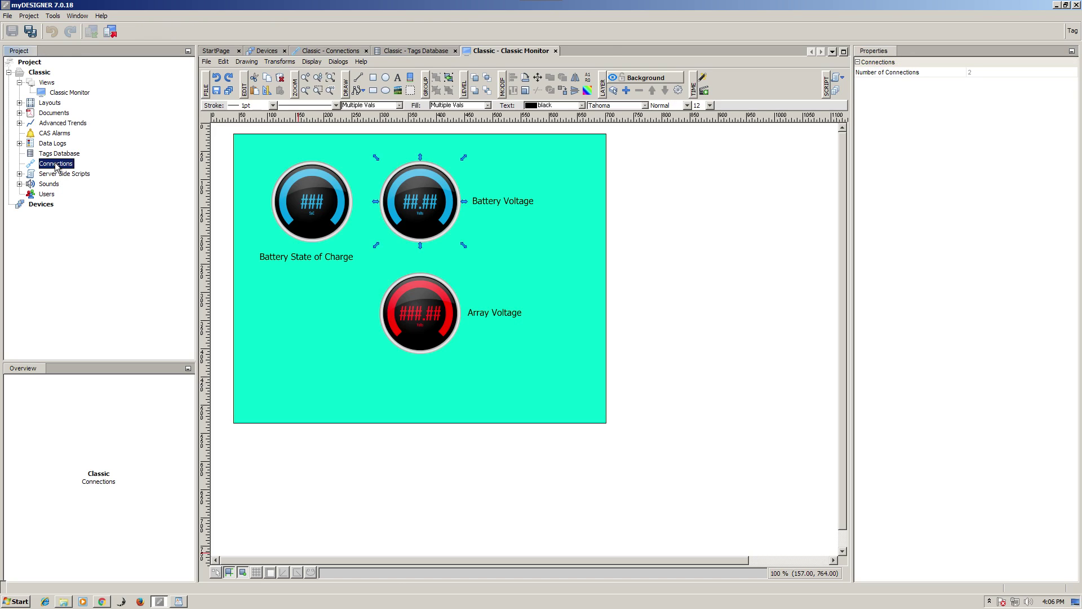
double_click(55, 165)
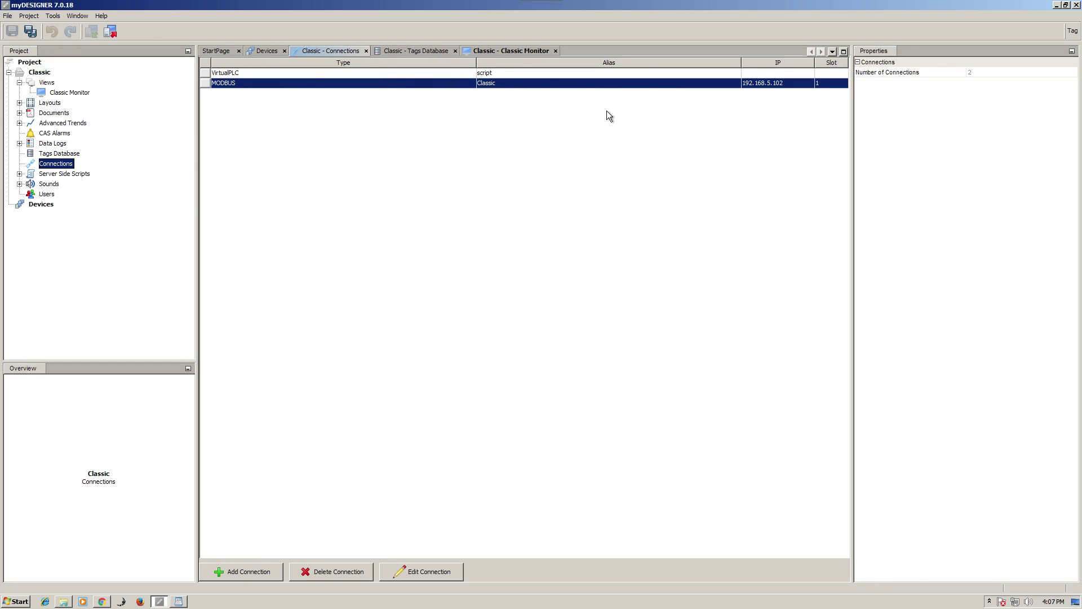
left_click(415, 572)
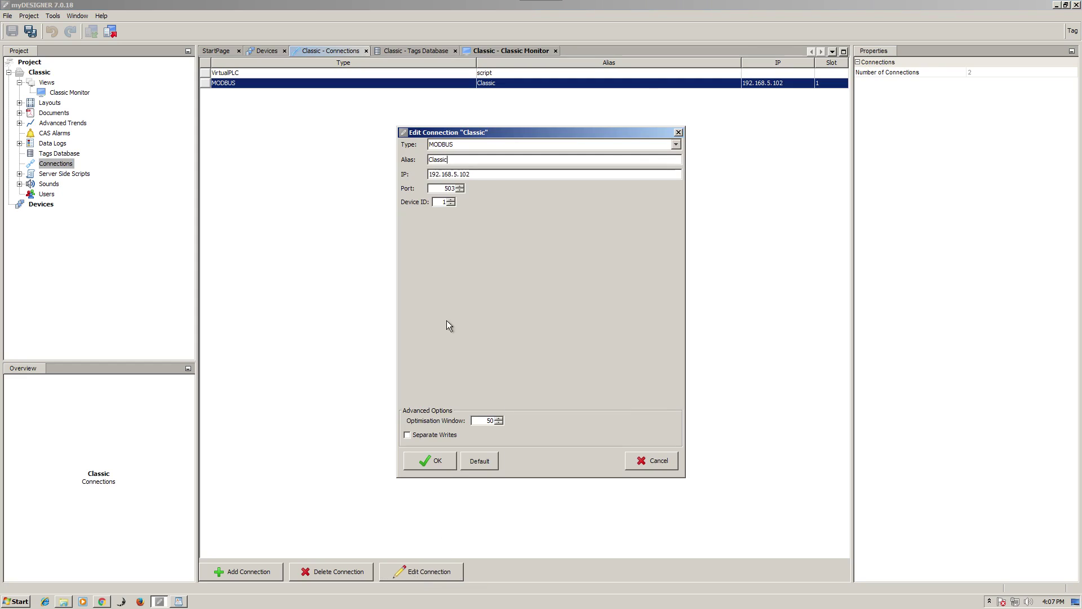
left_click(459, 191)
left_click(444, 205)
left_click_drag(453, 162, 368, 162)
left_click(649, 463)
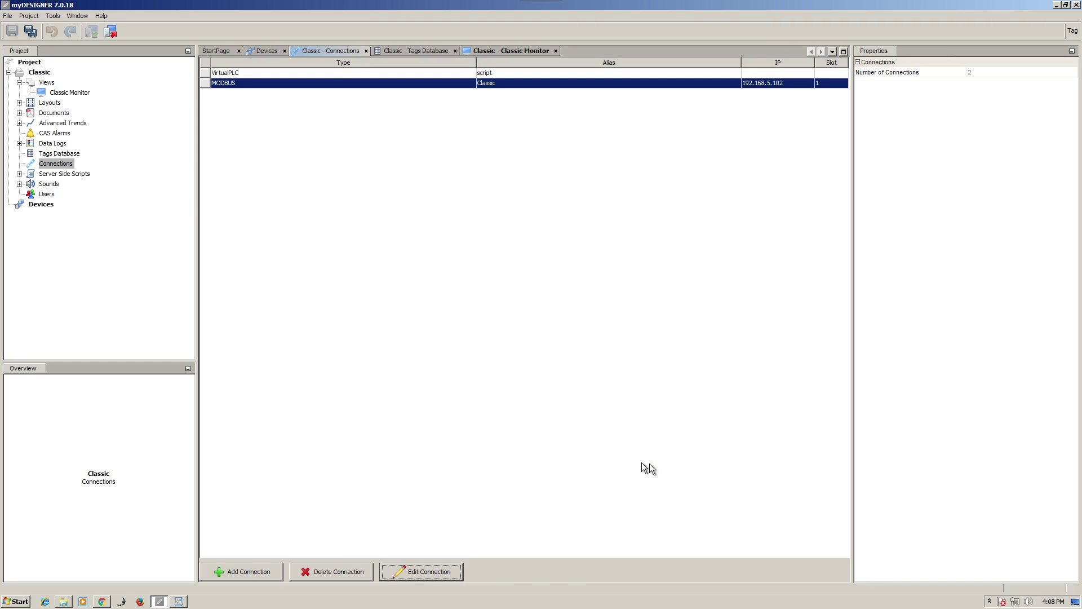
Step: Browse the start page's Quick Start guide from the introduction through to the Components Library page
left_click(219, 50)
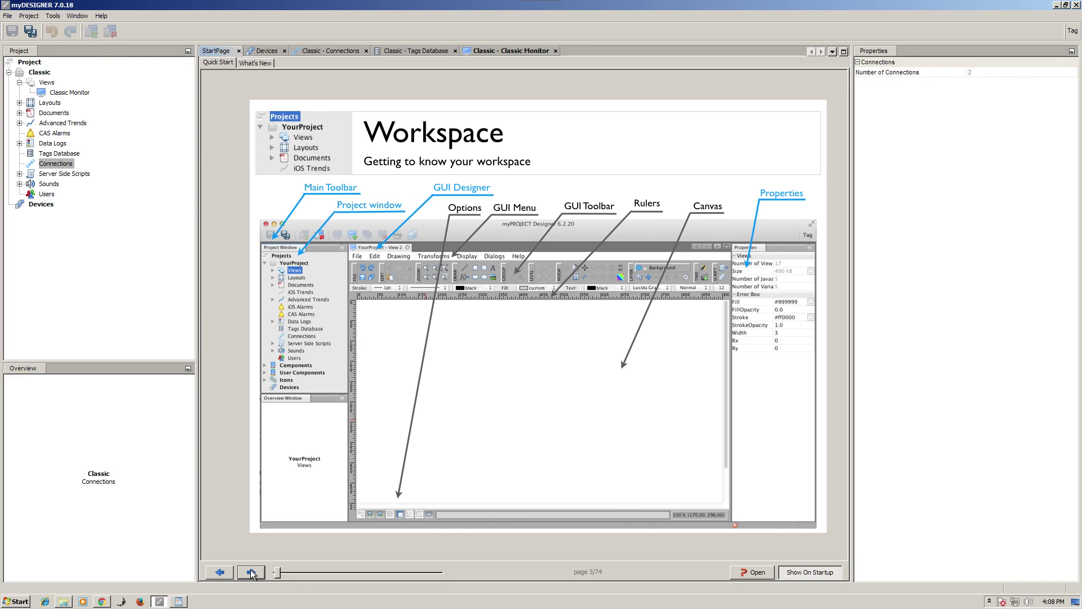
left_click(221, 572)
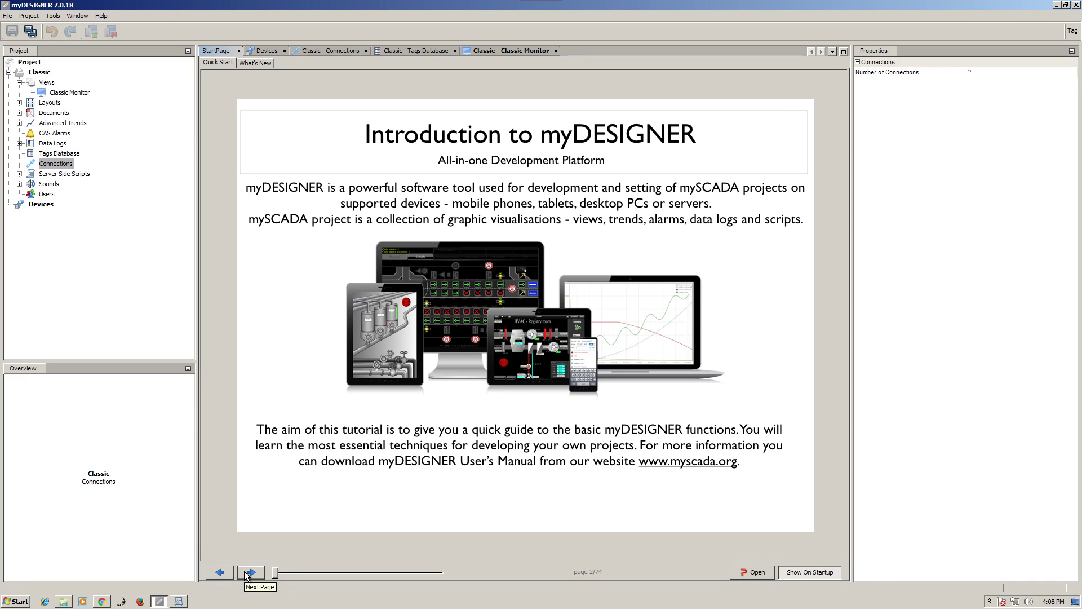
left_click(248, 572)
left_click(250, 572)
left_click(250, 573)
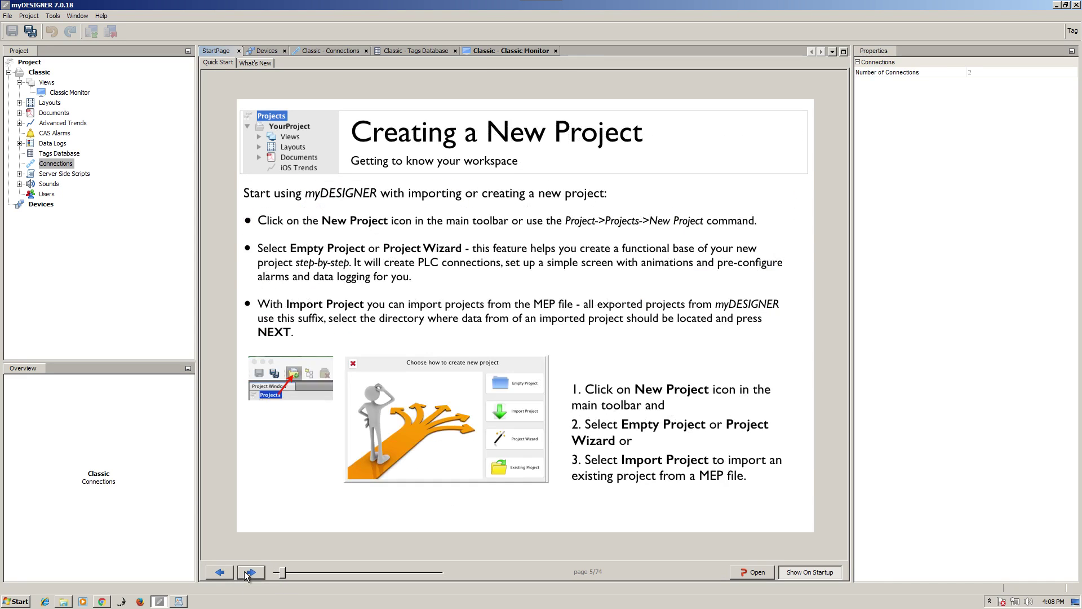
left_click(250, 572)
left_click(249, 572)
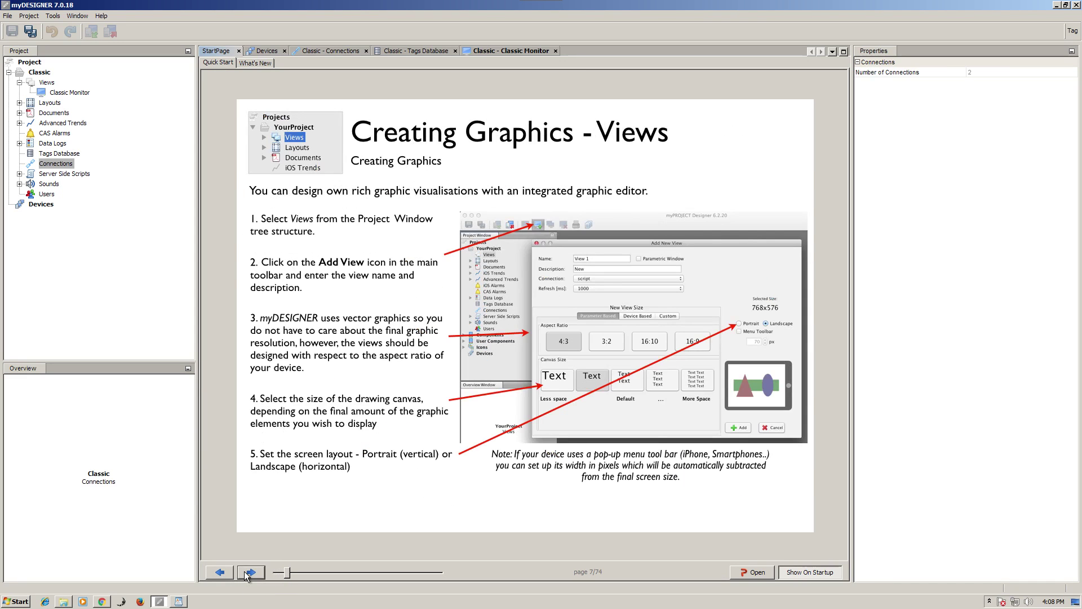
left_click(248, 573)
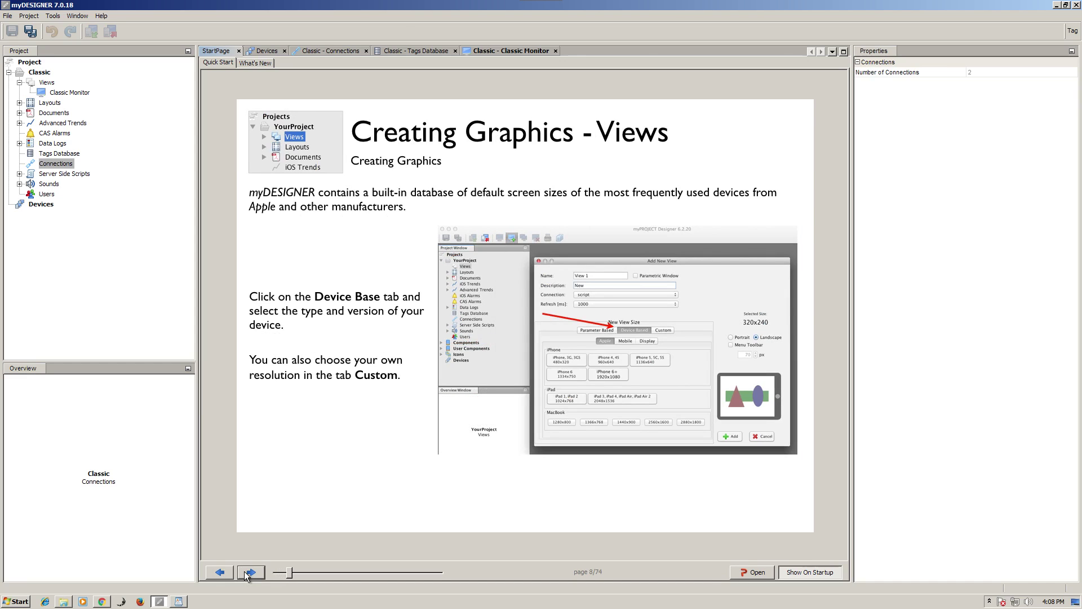
left_click(249, 572)
left_click(248, 573)
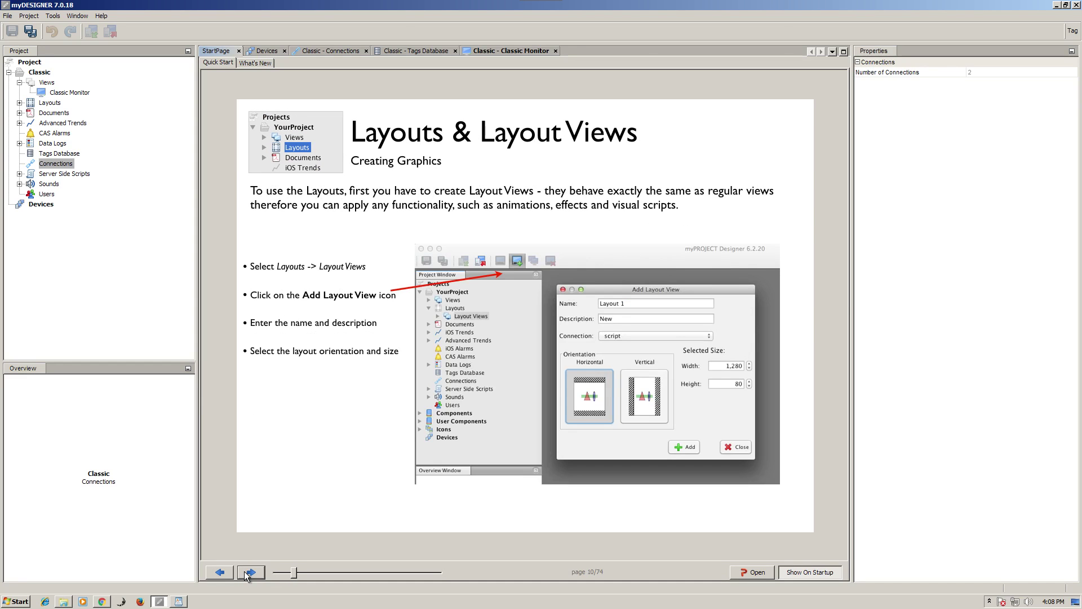
left_click(248, 573)
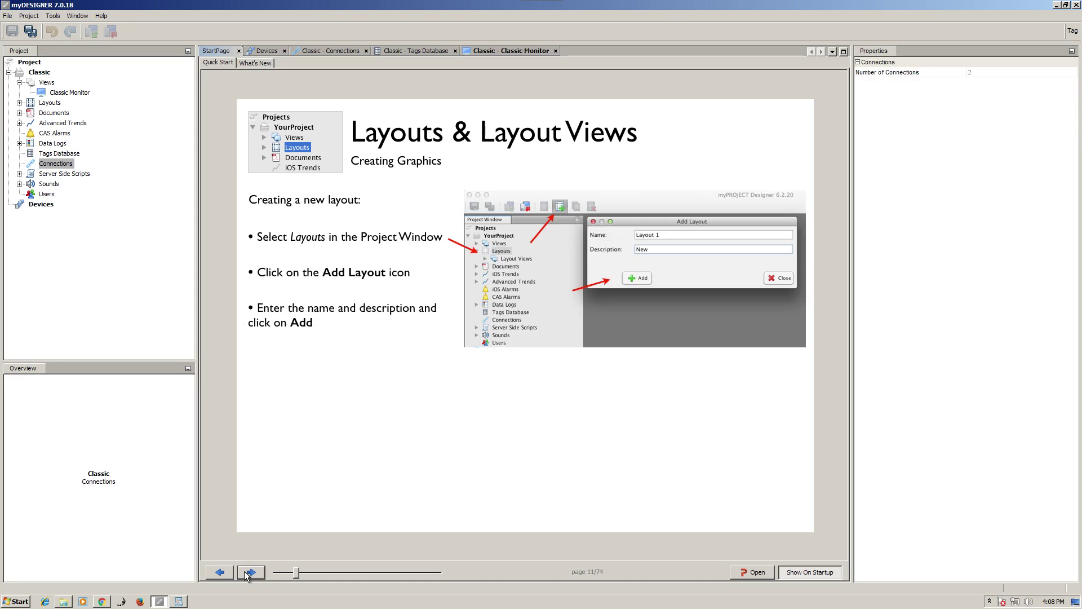
left_click(248, 573)
left_click(248, 572)
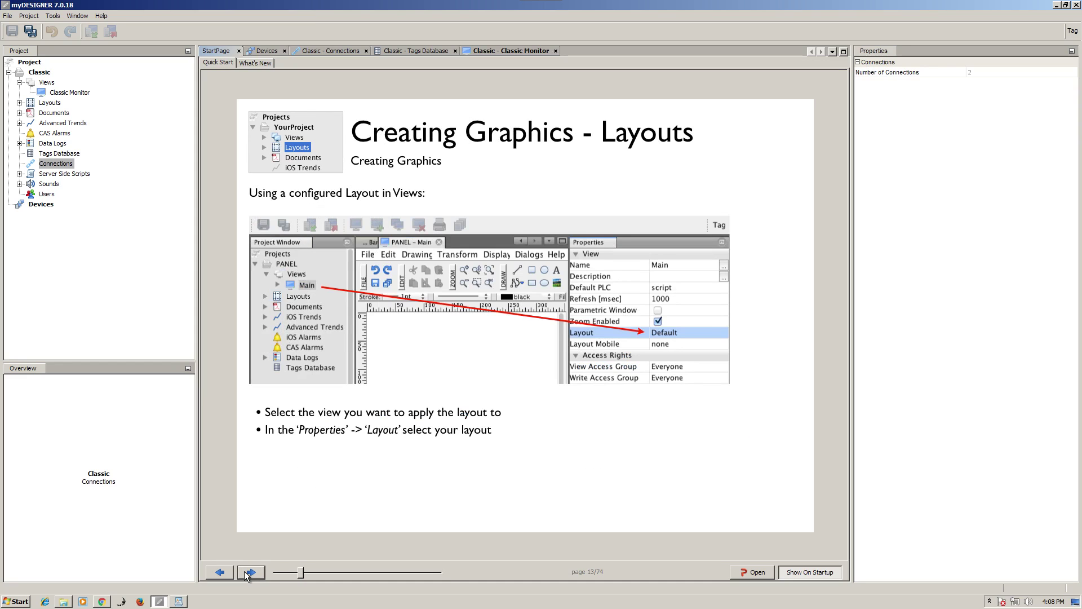
left_click(248, 572)
left_click(249, 572)
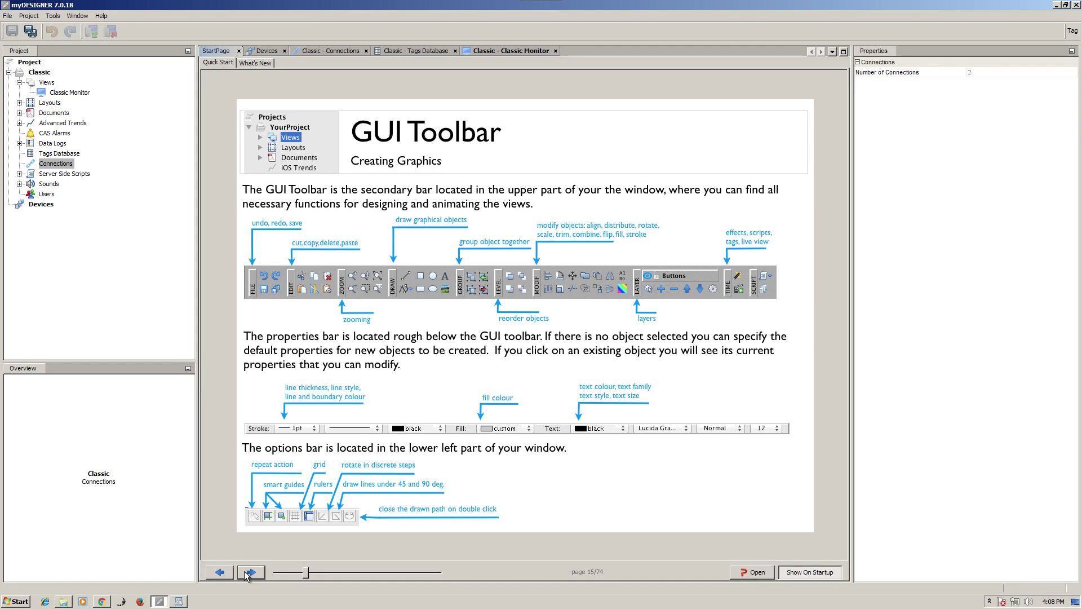
left_click(249, 573)
left_click(249, 572)
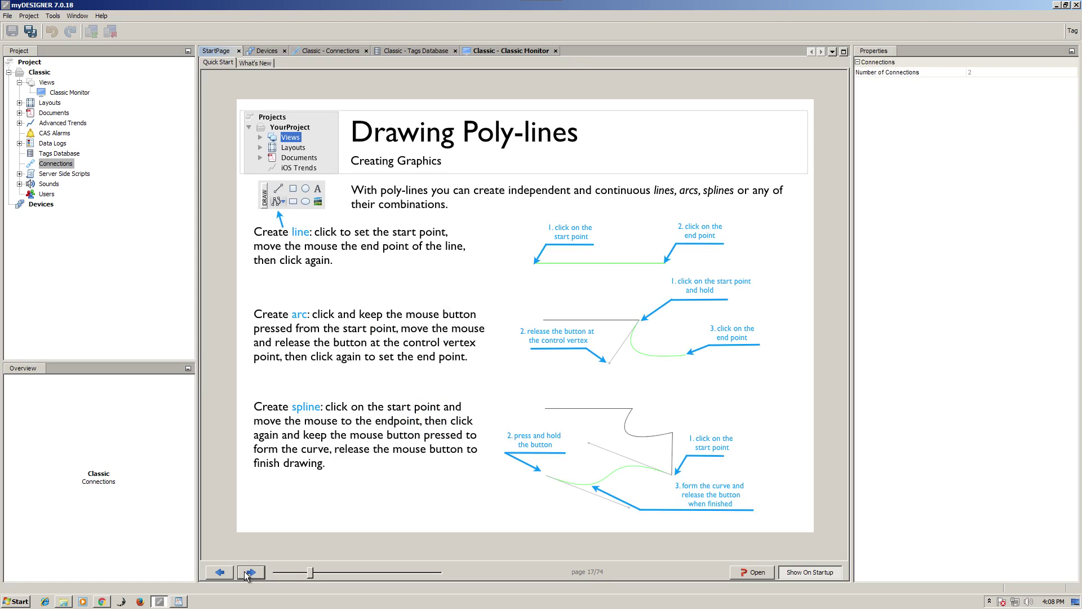
left_click(248, 572)
left_click(248, 572)
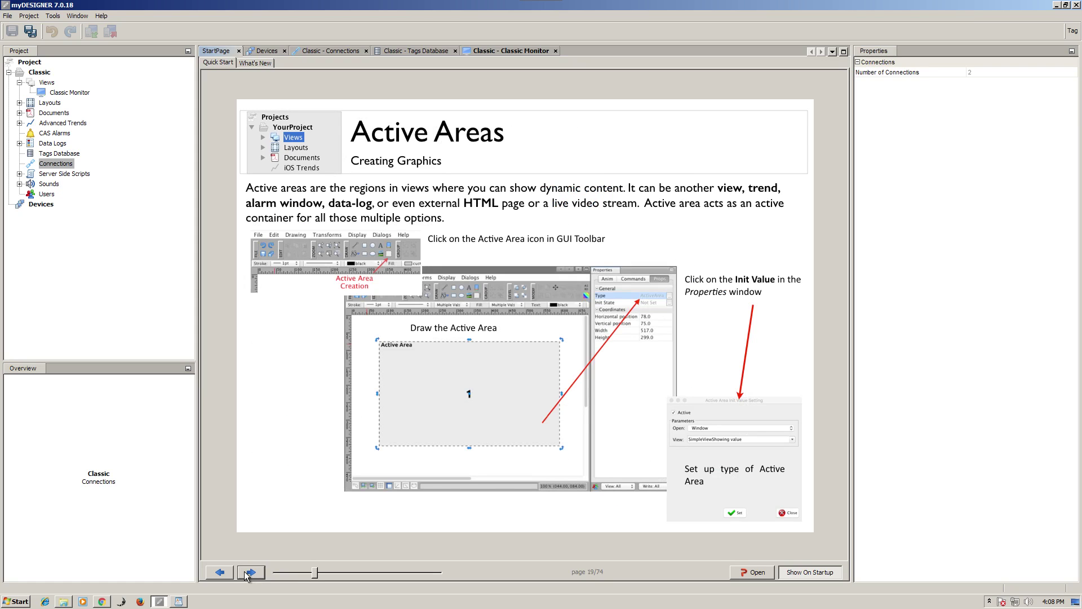
left_click(249, 573)
left_click(248, 573)
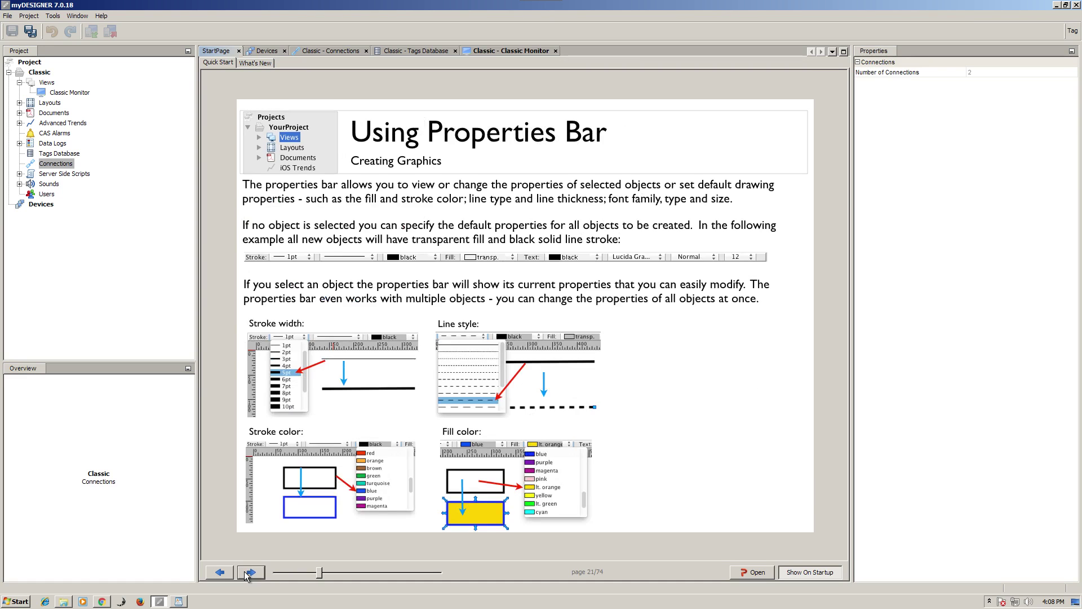
left_click(247, 573)
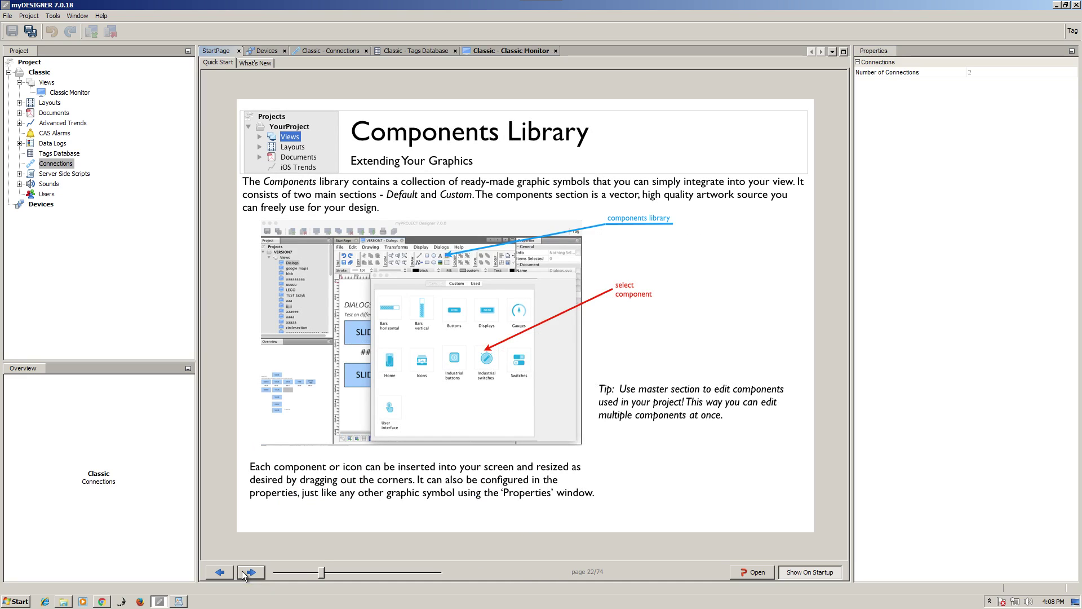